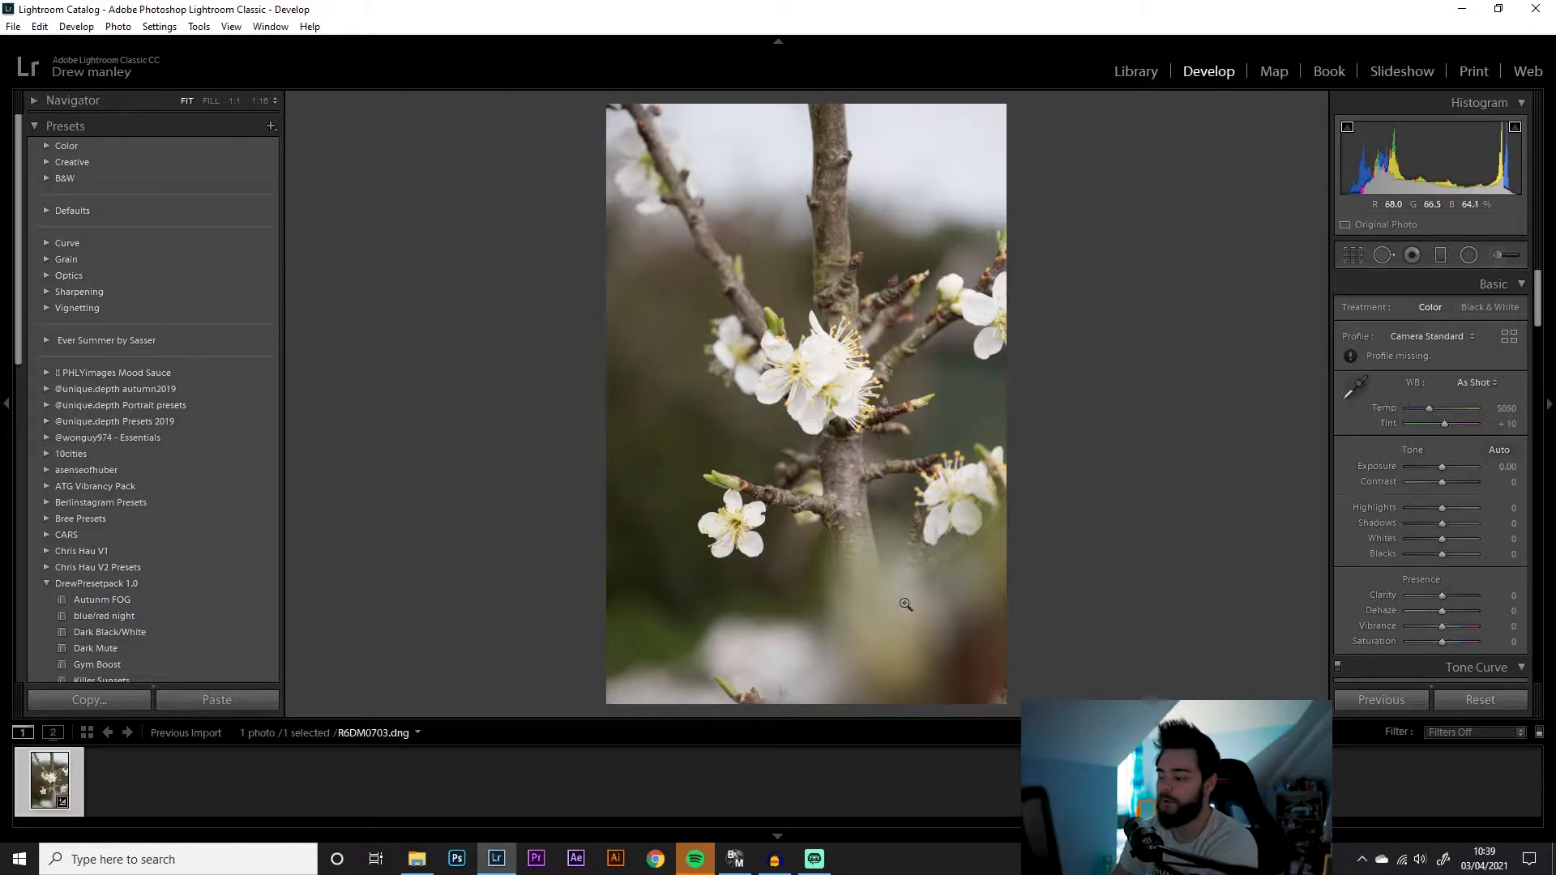
# Apply the Spring preset from DrewPresetpack 1.0 and switch to a side-by-side before/after view
pyautogui.scroll(-4, 173, 433)
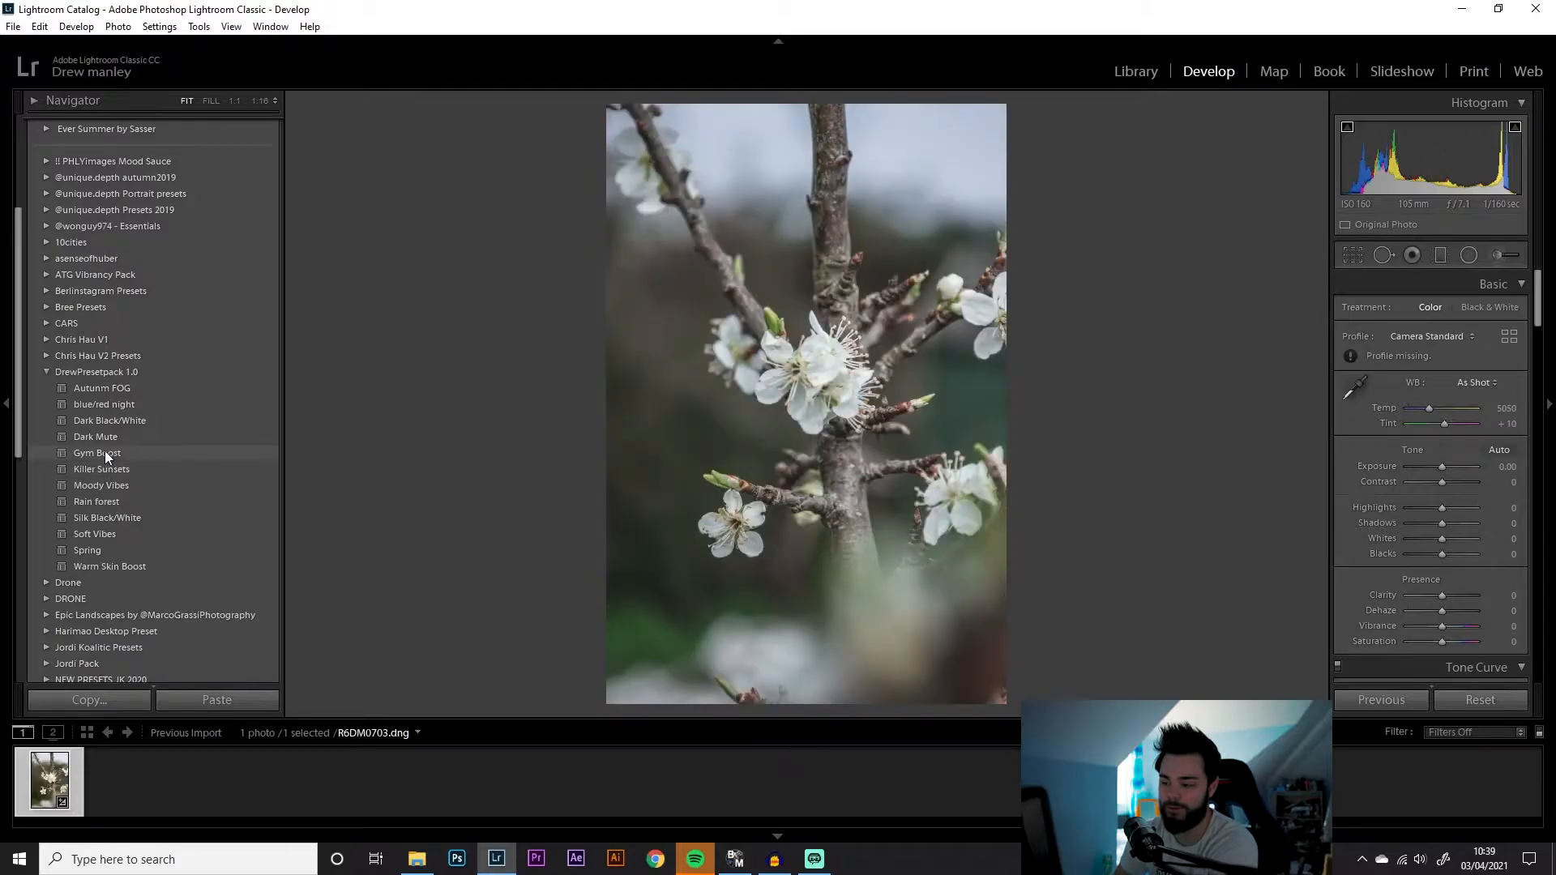
pyautogui.click(95, 551)
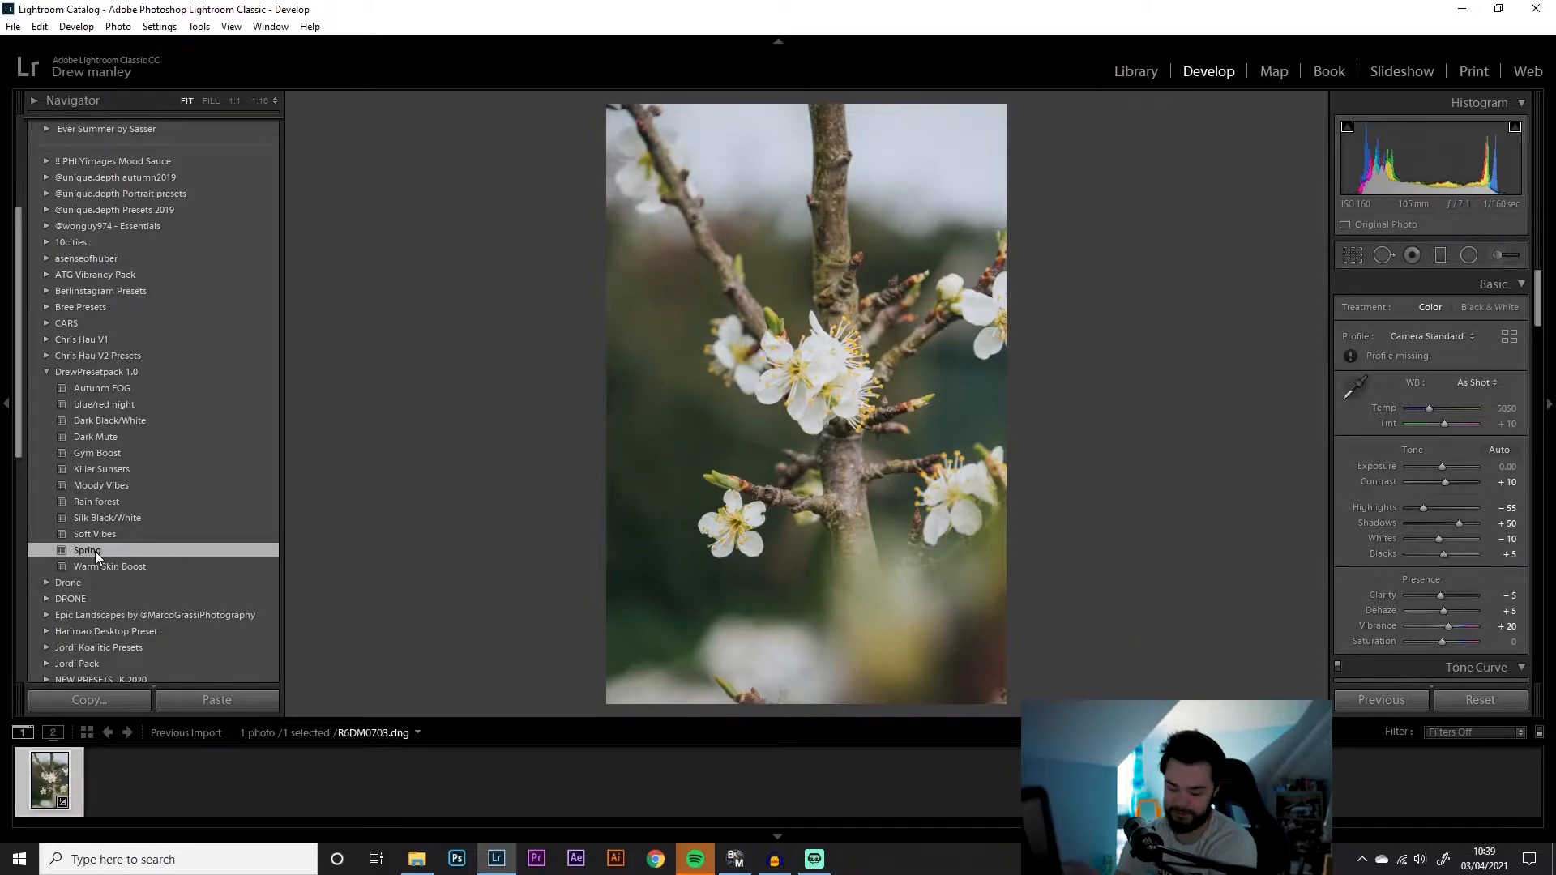
pyautogui.press('y')
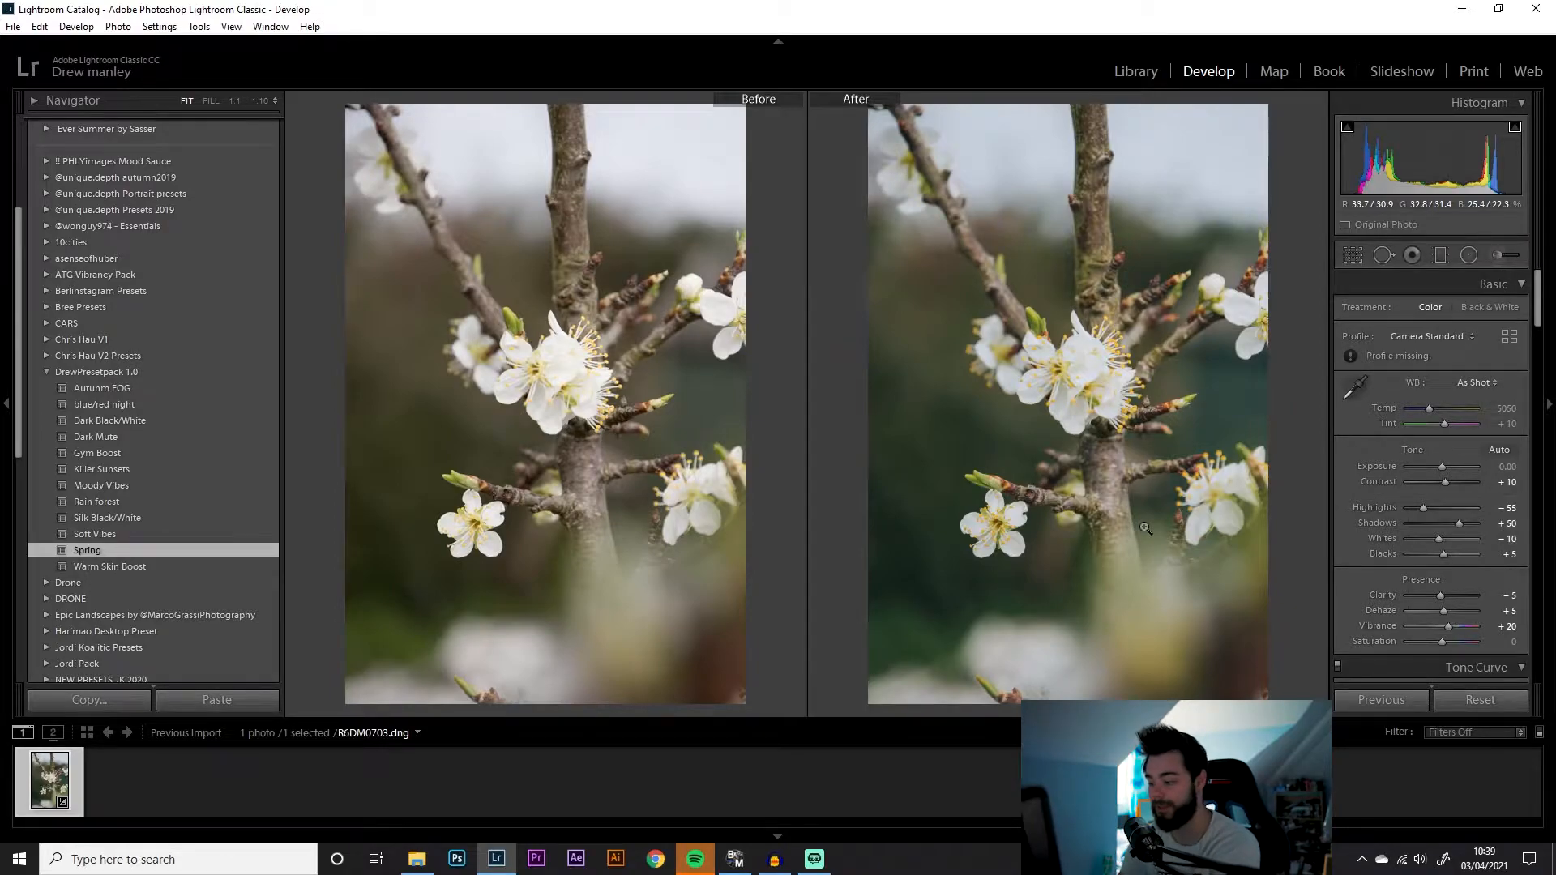
# Set the white balance temperature to 4550 and tint to +11
pyautogui.moveTo(1428, 407); pyautogui.dragTo(1443, 425)
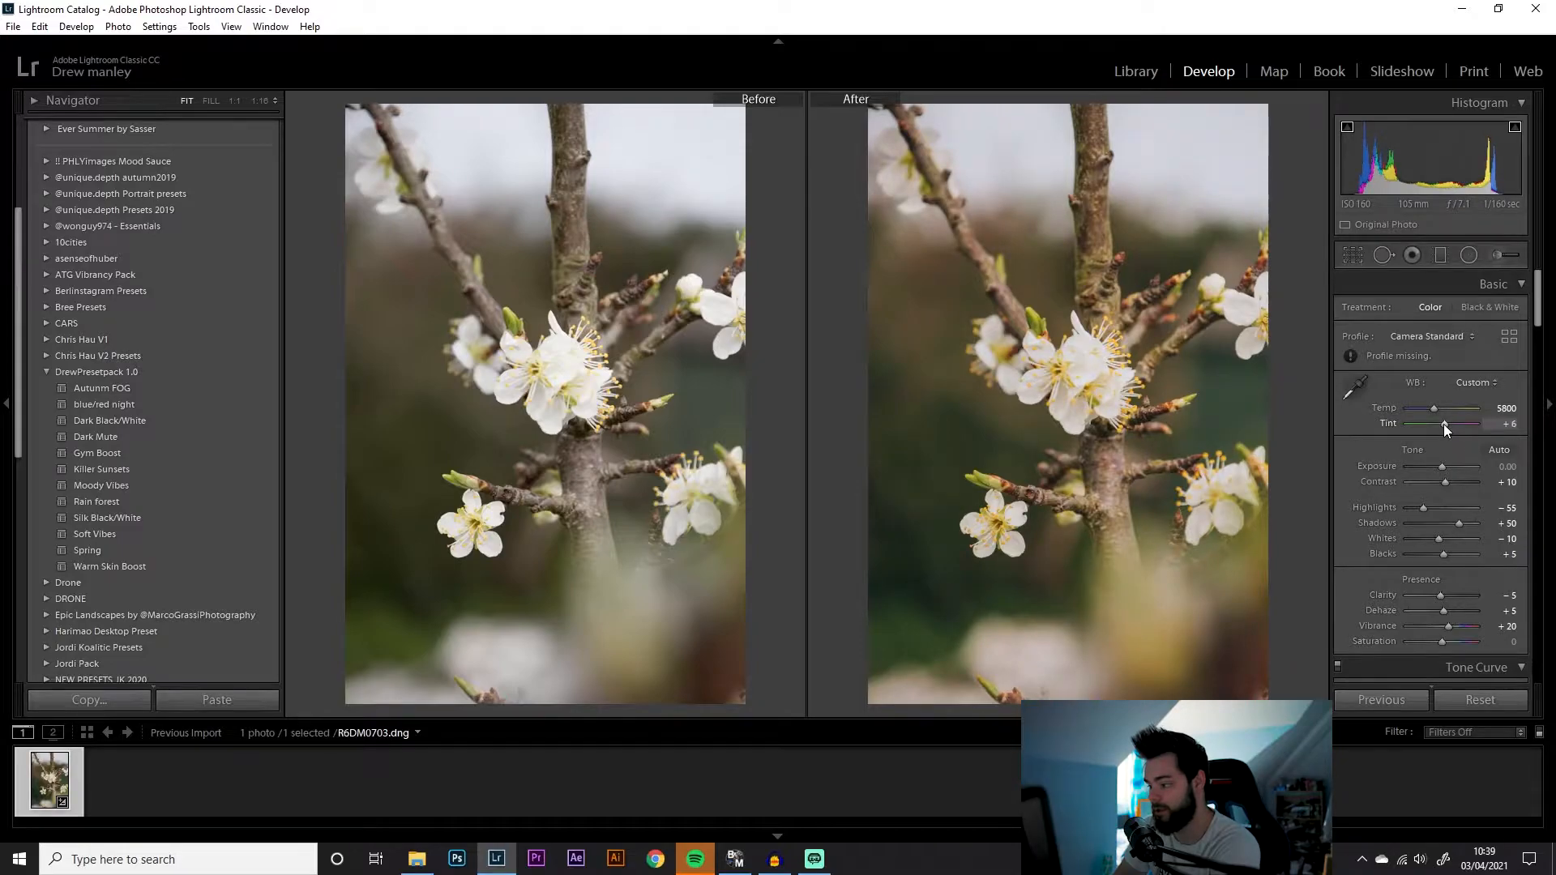
pyautogui.scroll(-10, 1431, 408)
pyautogui.scroll(5, 1444, 426)
pyautogui.scroll(-8, 1431, 410)
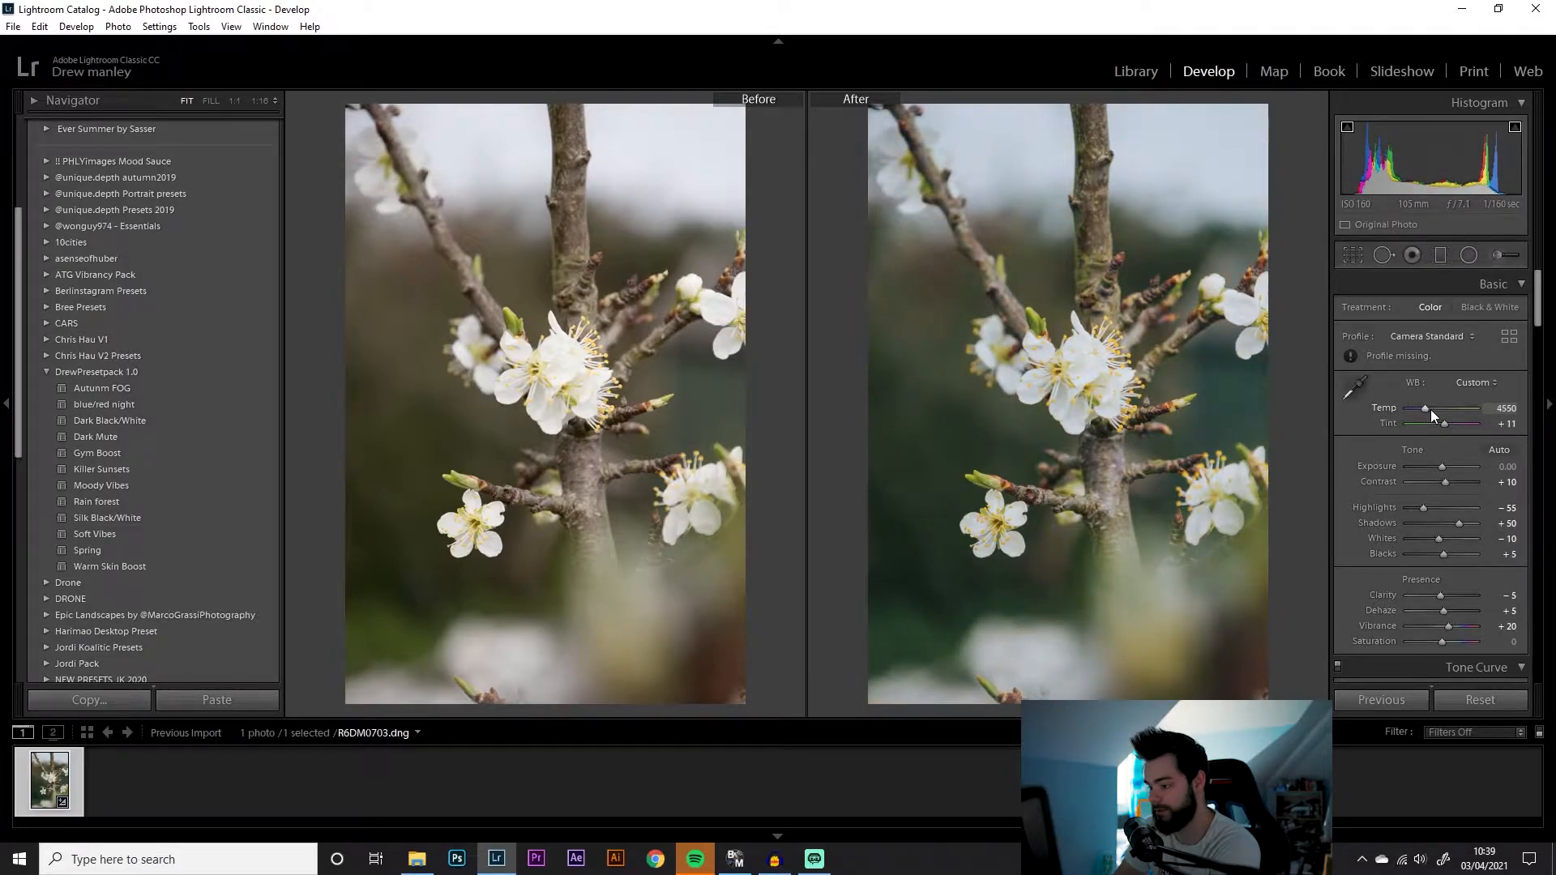
# Set exposure to -0.20 and pull highlights down to -100
pyautogui.scroll(4, 1432, 411)
pyautogui.scroll(-4, 1432, 410)
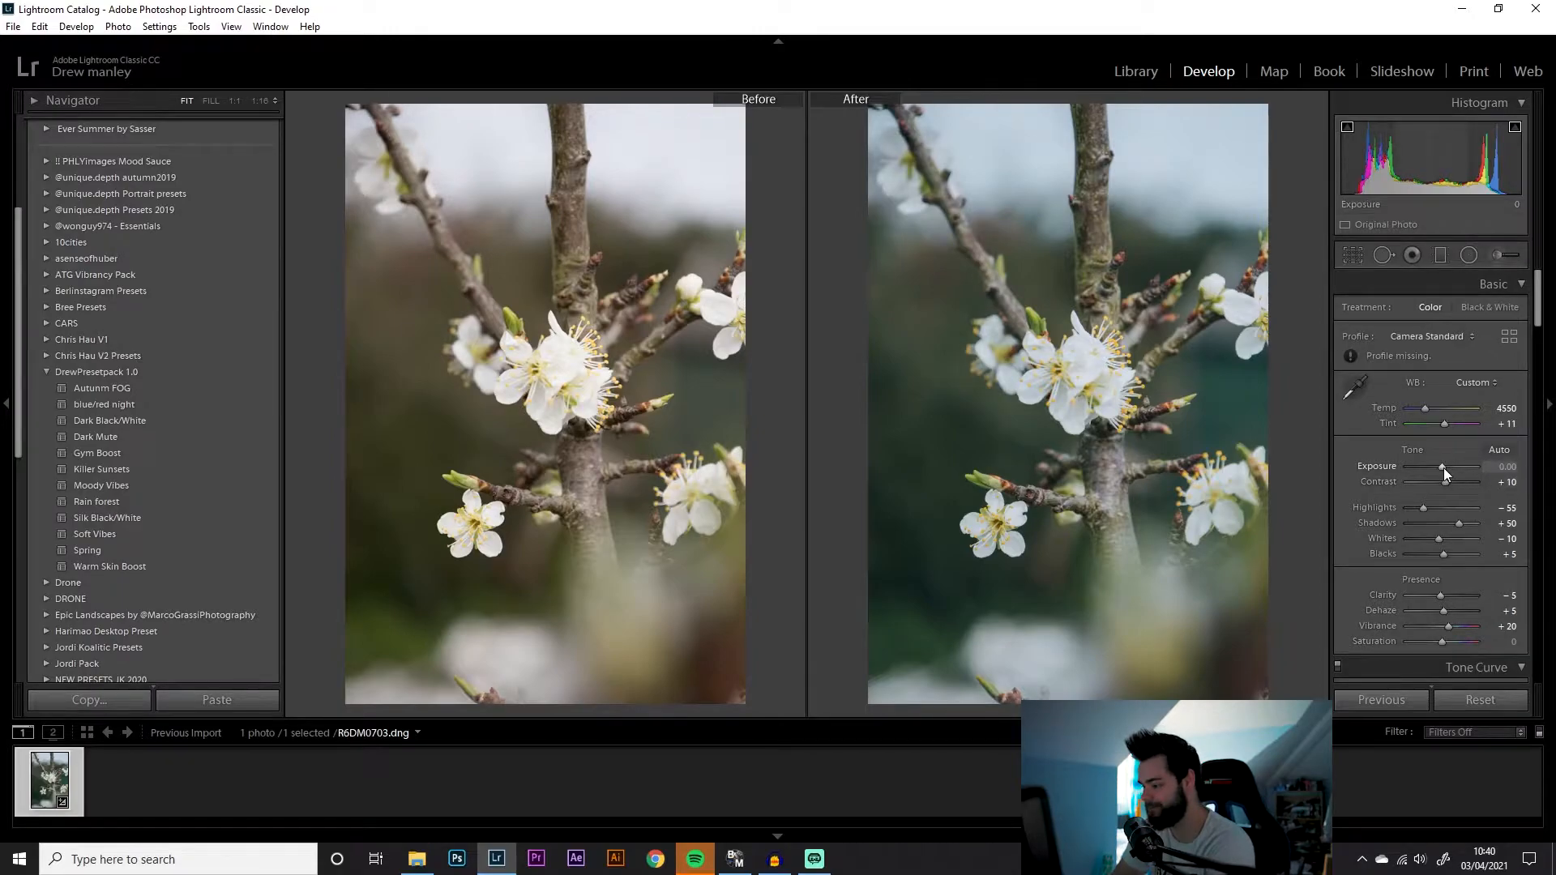
pyautogui.scroll(-2, 1443, 469)
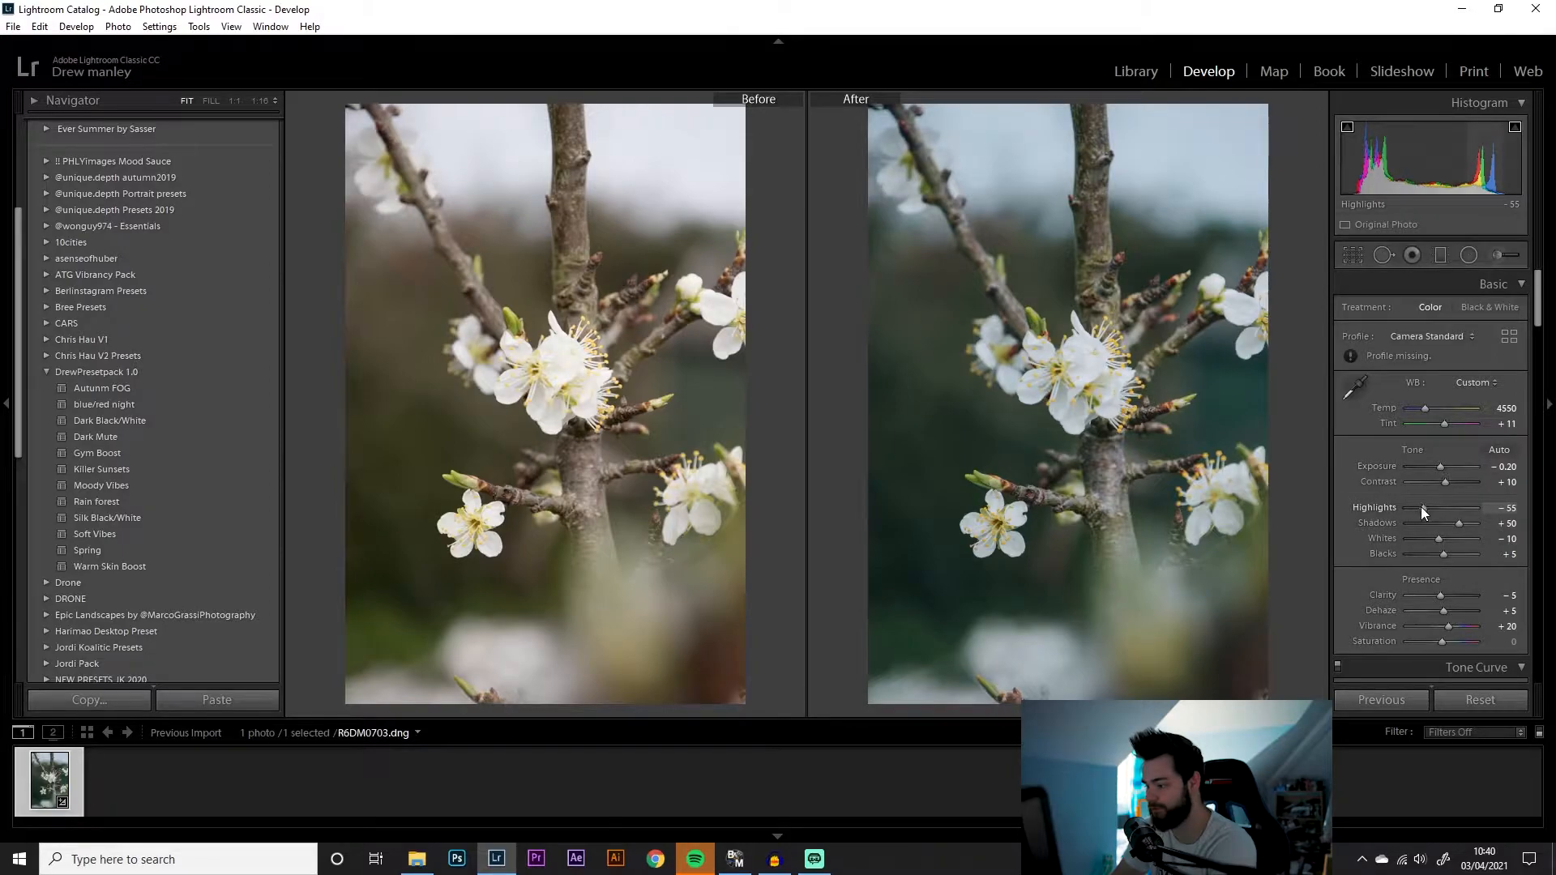
pyautogui.moveTo(1422, 507); pyautogui.dragTo(1363, 504)
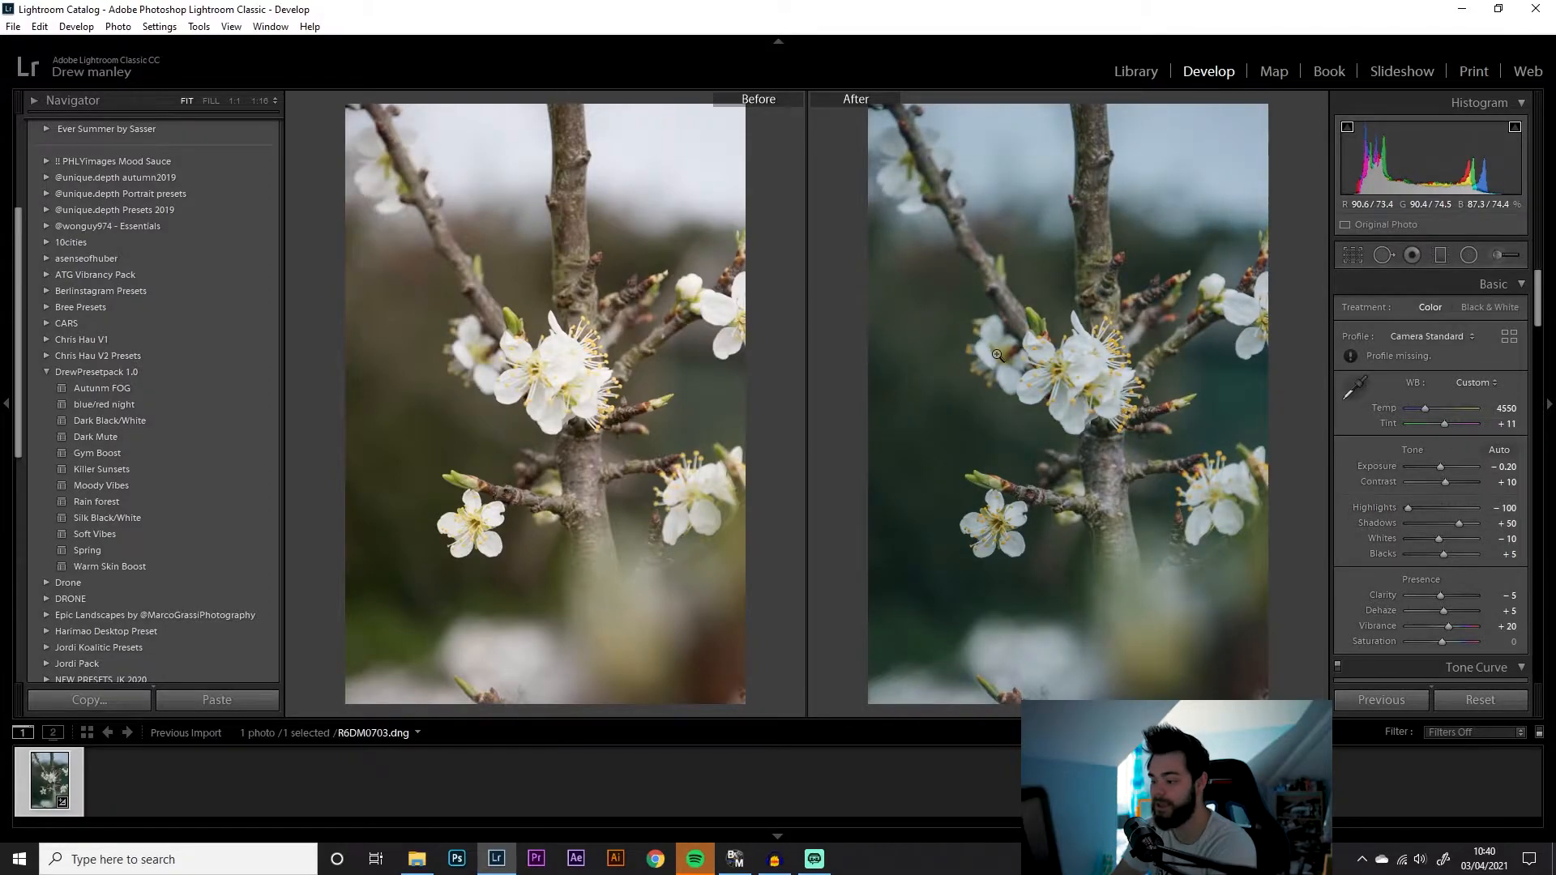
pyautogui.click(1140, 451)
pyautogui.moveTo(1072, 286); pyautogui.dragTo(1126, 421)
pyautogui.click(1229, 385)
pyautogui.click(1094, 382)
pyautogui.click(1082, 355)
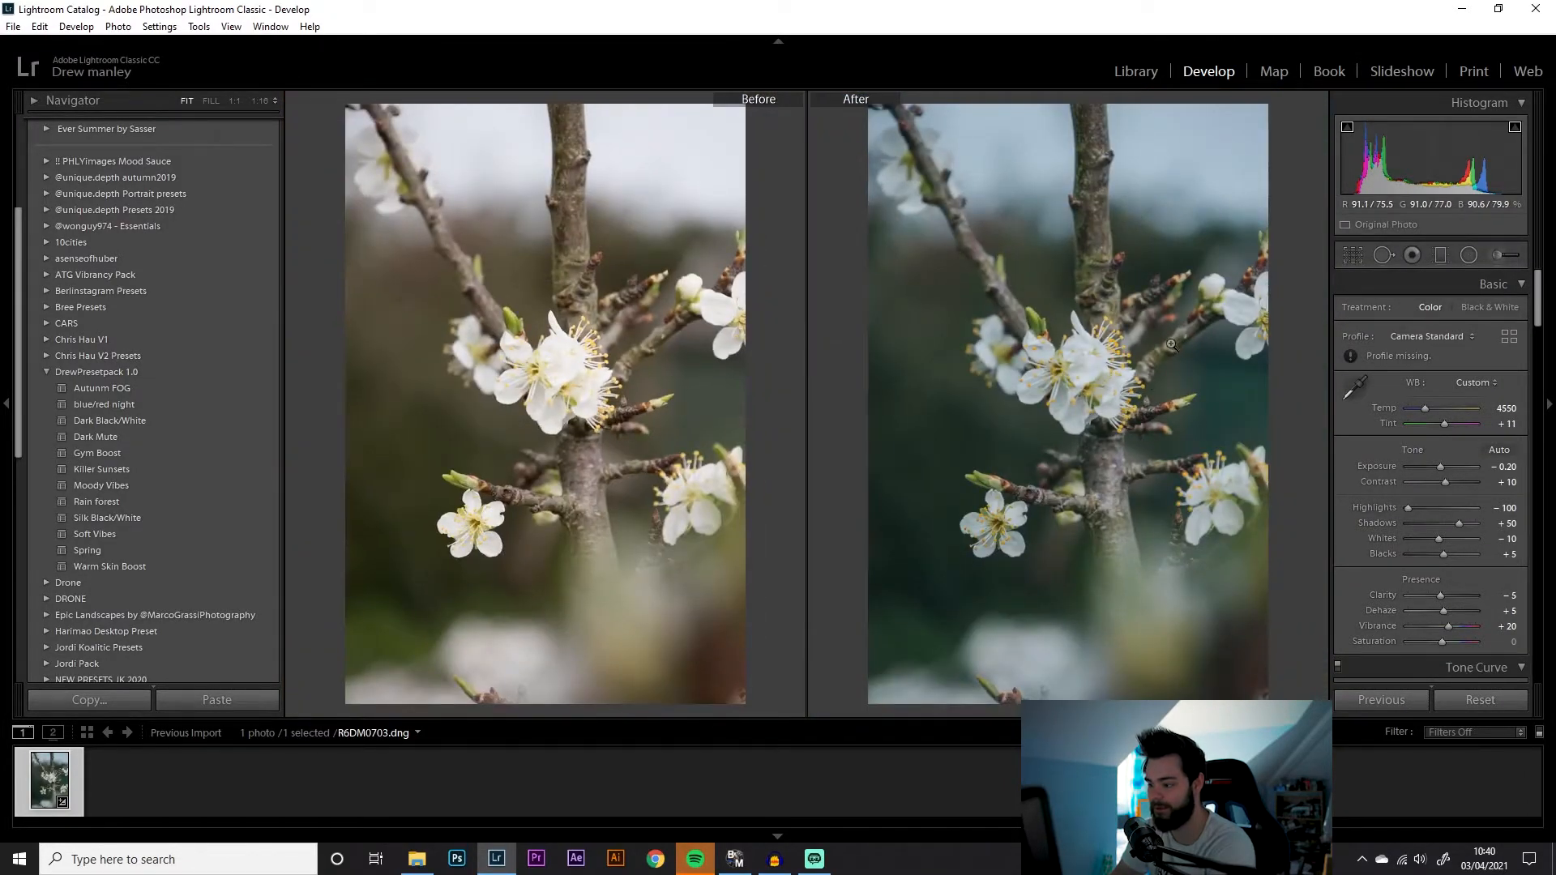
pyautogui.click(1245, 314)
pyautogui.click(1248, 313)
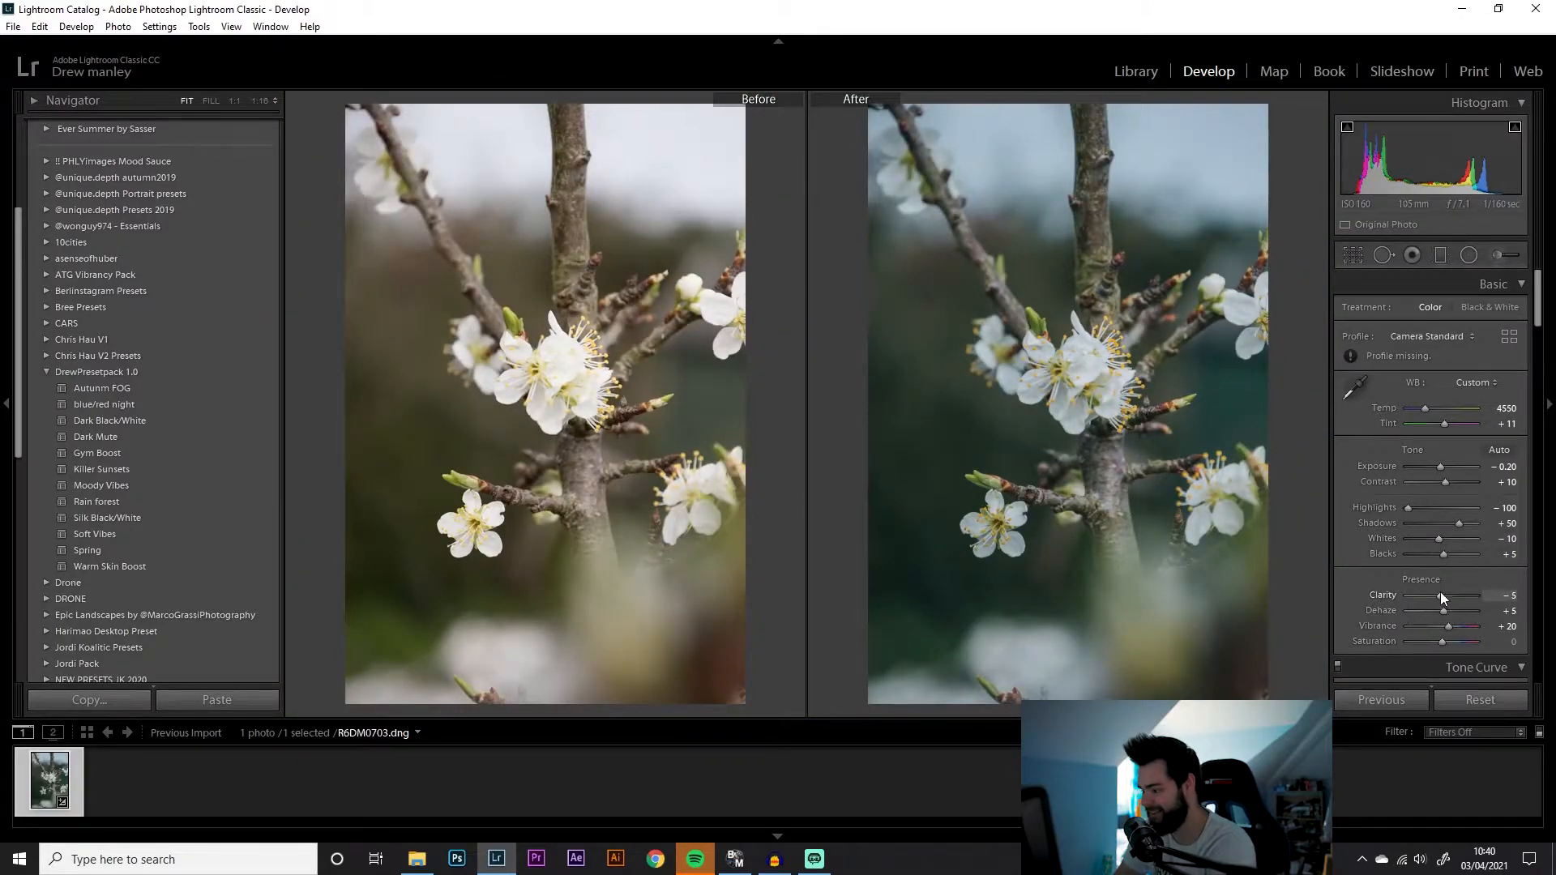
# Set clarity to +31, dehaze to +7, saturation to +5 and vibrance to +25
pyautogui.moveTo(1443, 595)
pyautogui.mouseDown()
pyautogui.moveTo(1462, 597)
pyautogui.moveTo(1442, 611)
pyautogui.mouseUp()
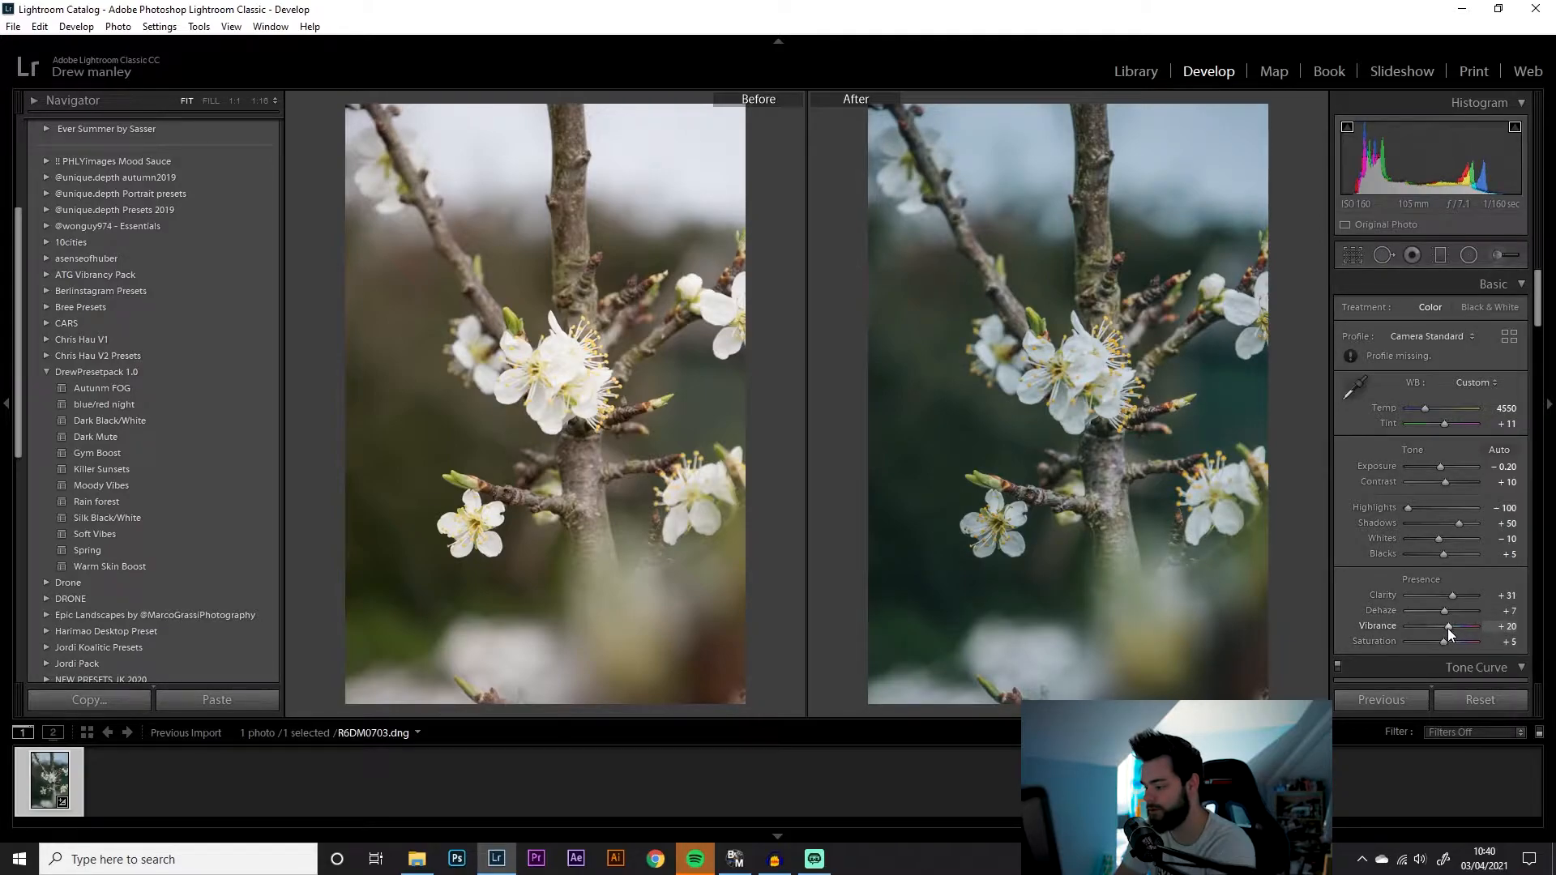
pyautogui.moveTo(1449, 629); pyautogui.dragTo(1451, 629)
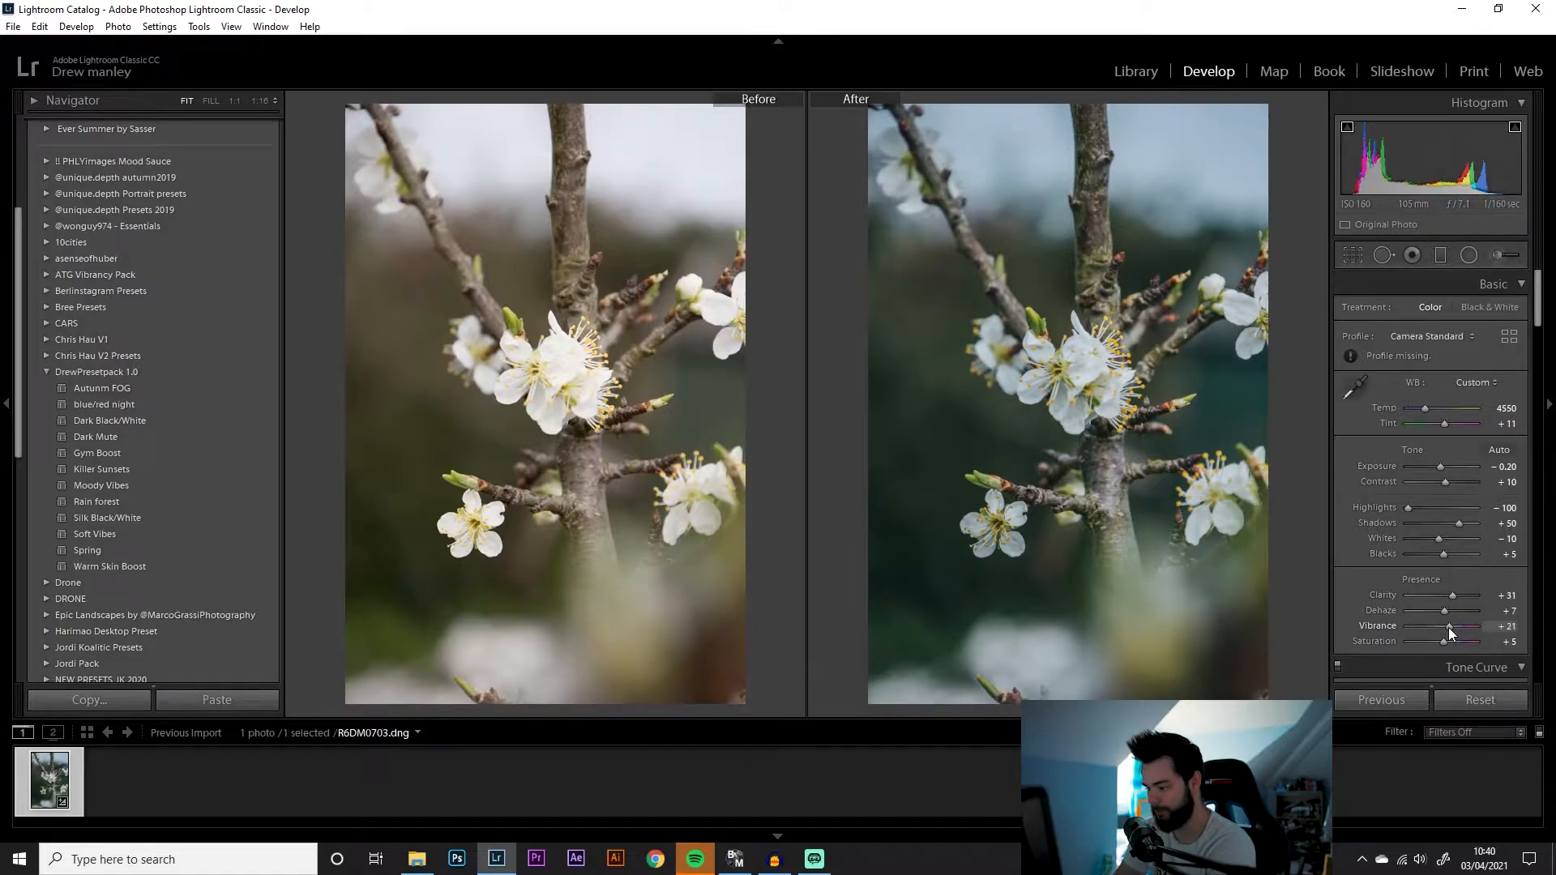
pyautogui.click(1508, 627)
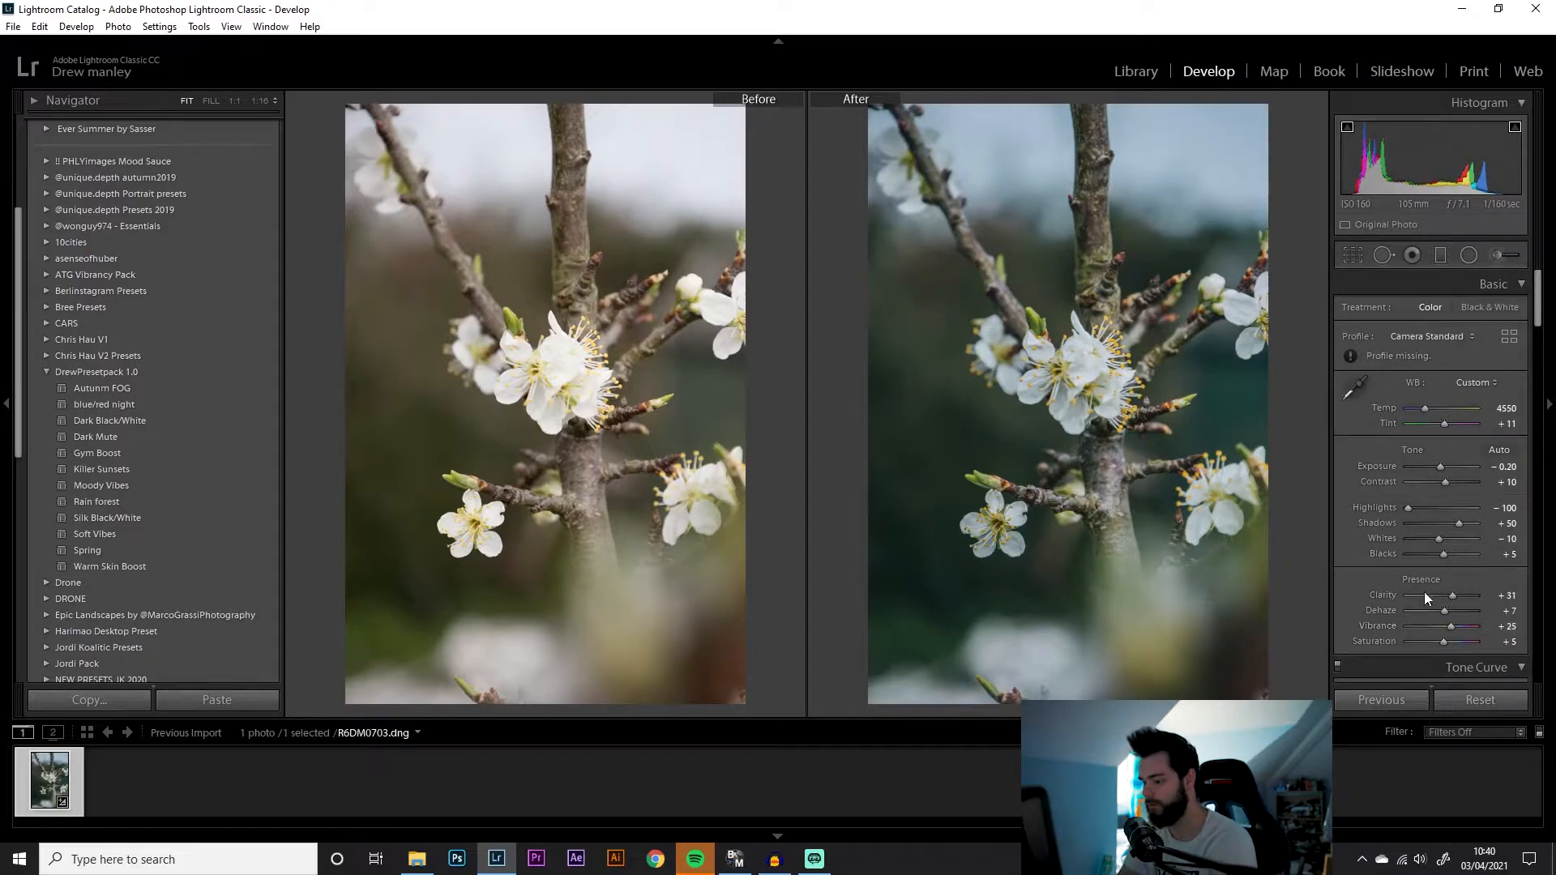
# Adjust the black point of the RGB tone curve
pyautogui.scroll(-5, 1432, 540)
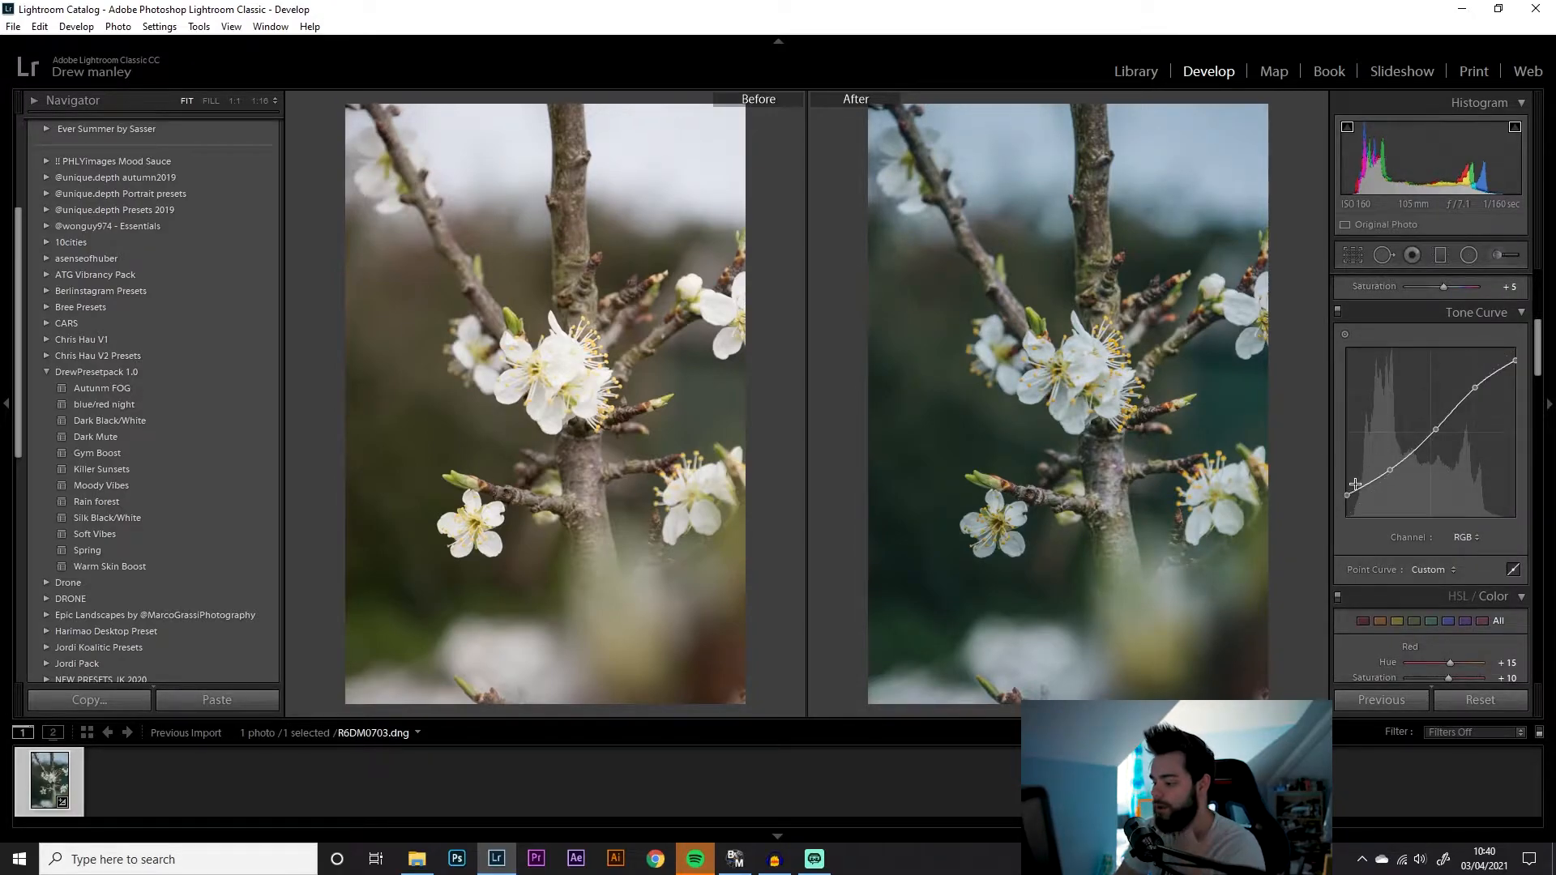
pyautogui.moveTo(1346, 496); pyautogui.dragTo(1343, 485)
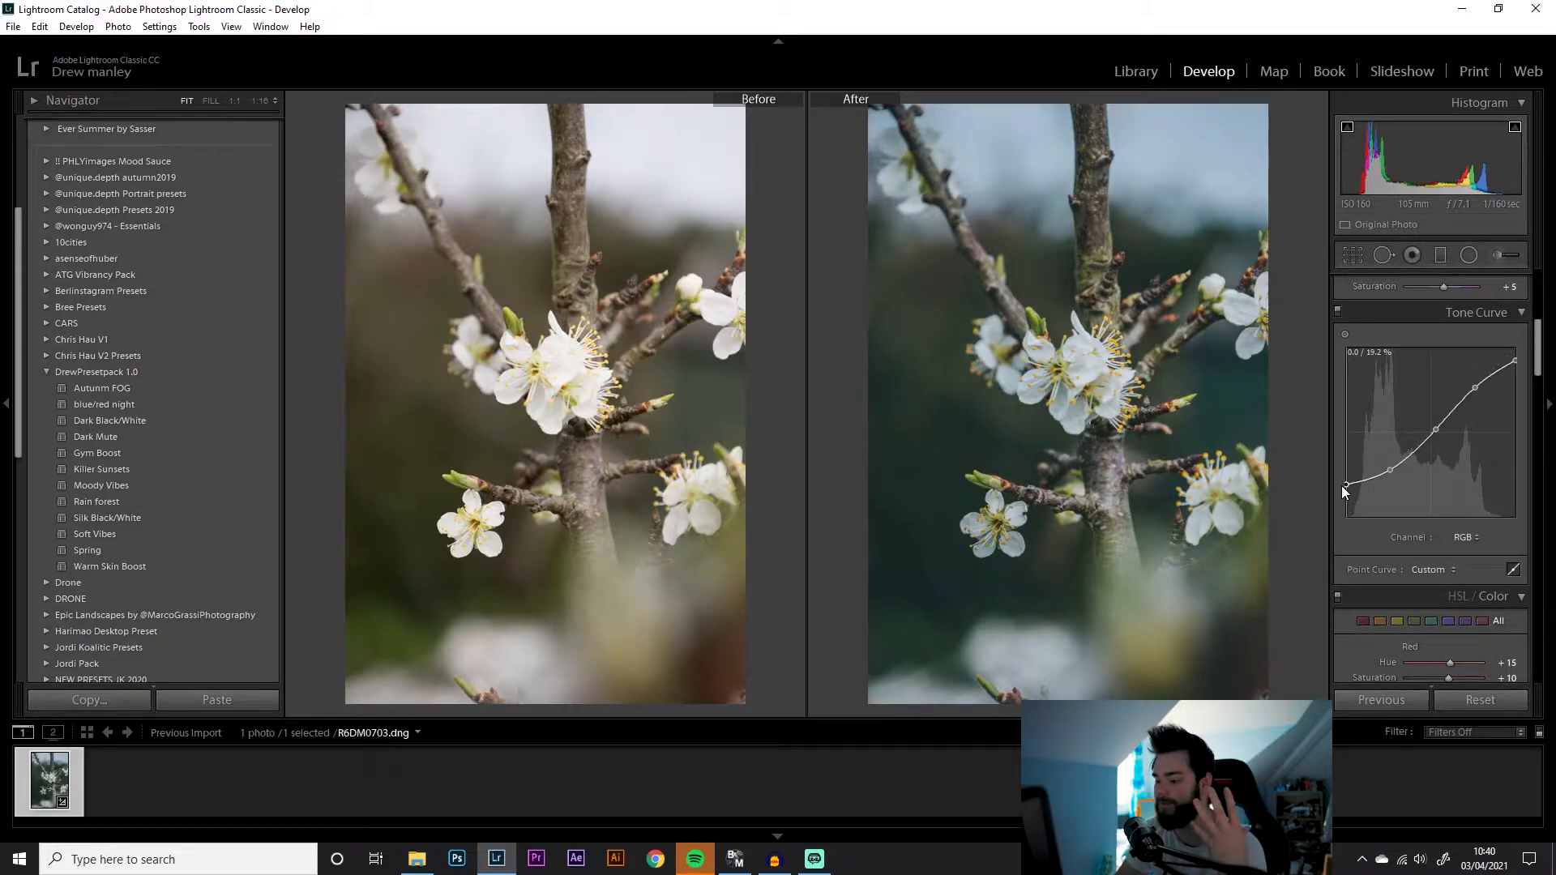
pyautogui.moveTo(1336, 489); pyautogui.dragTo(1331, 494)
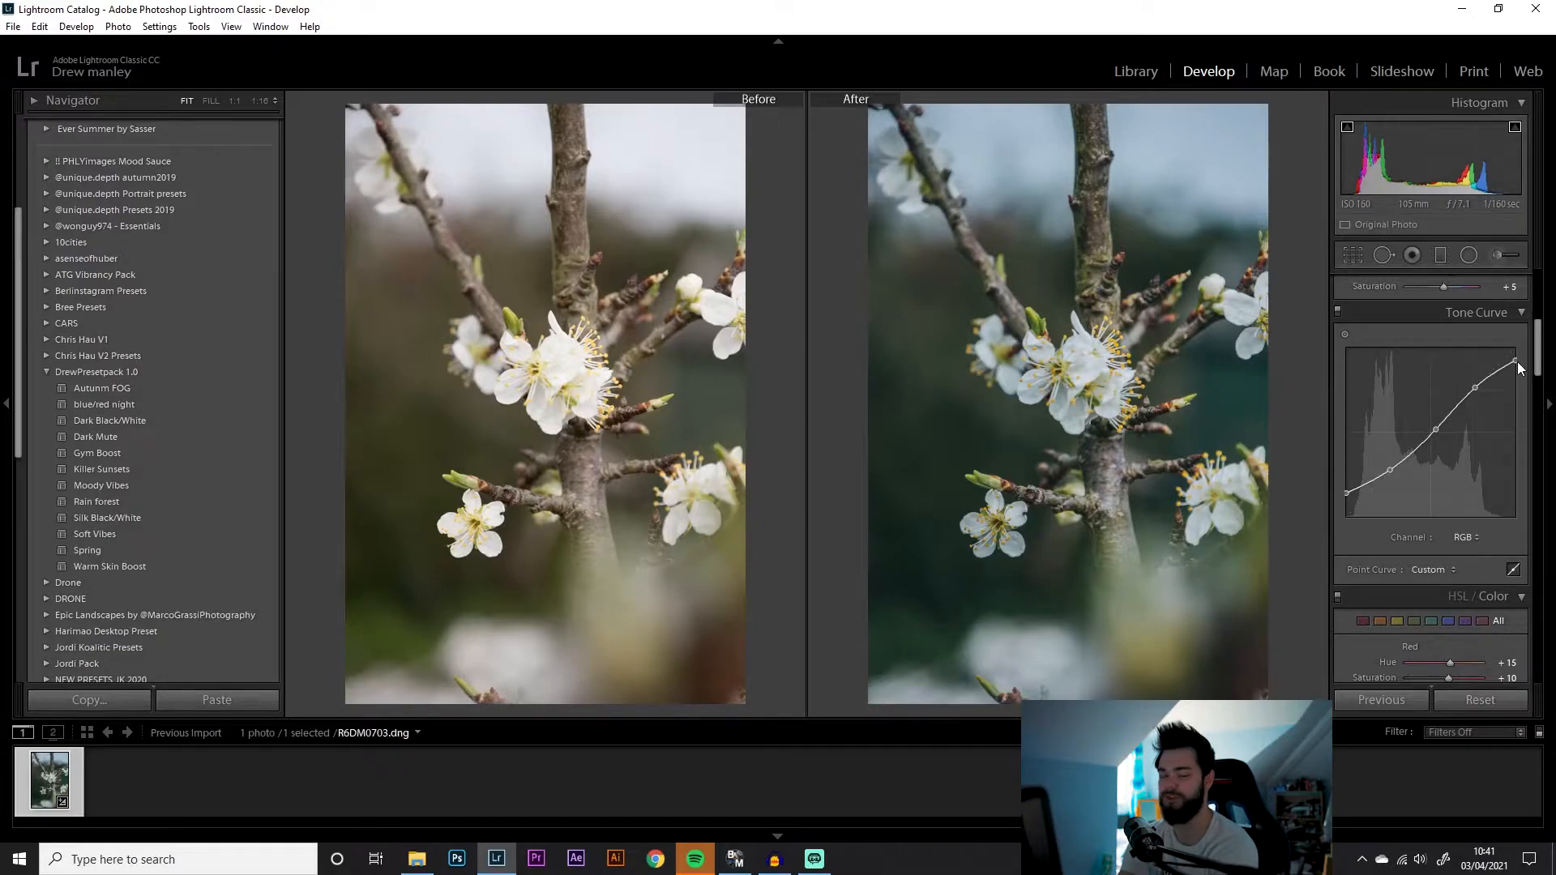
pyautogui.moveTo(1516, 362); pyautogui.dragTo(1477, 349)
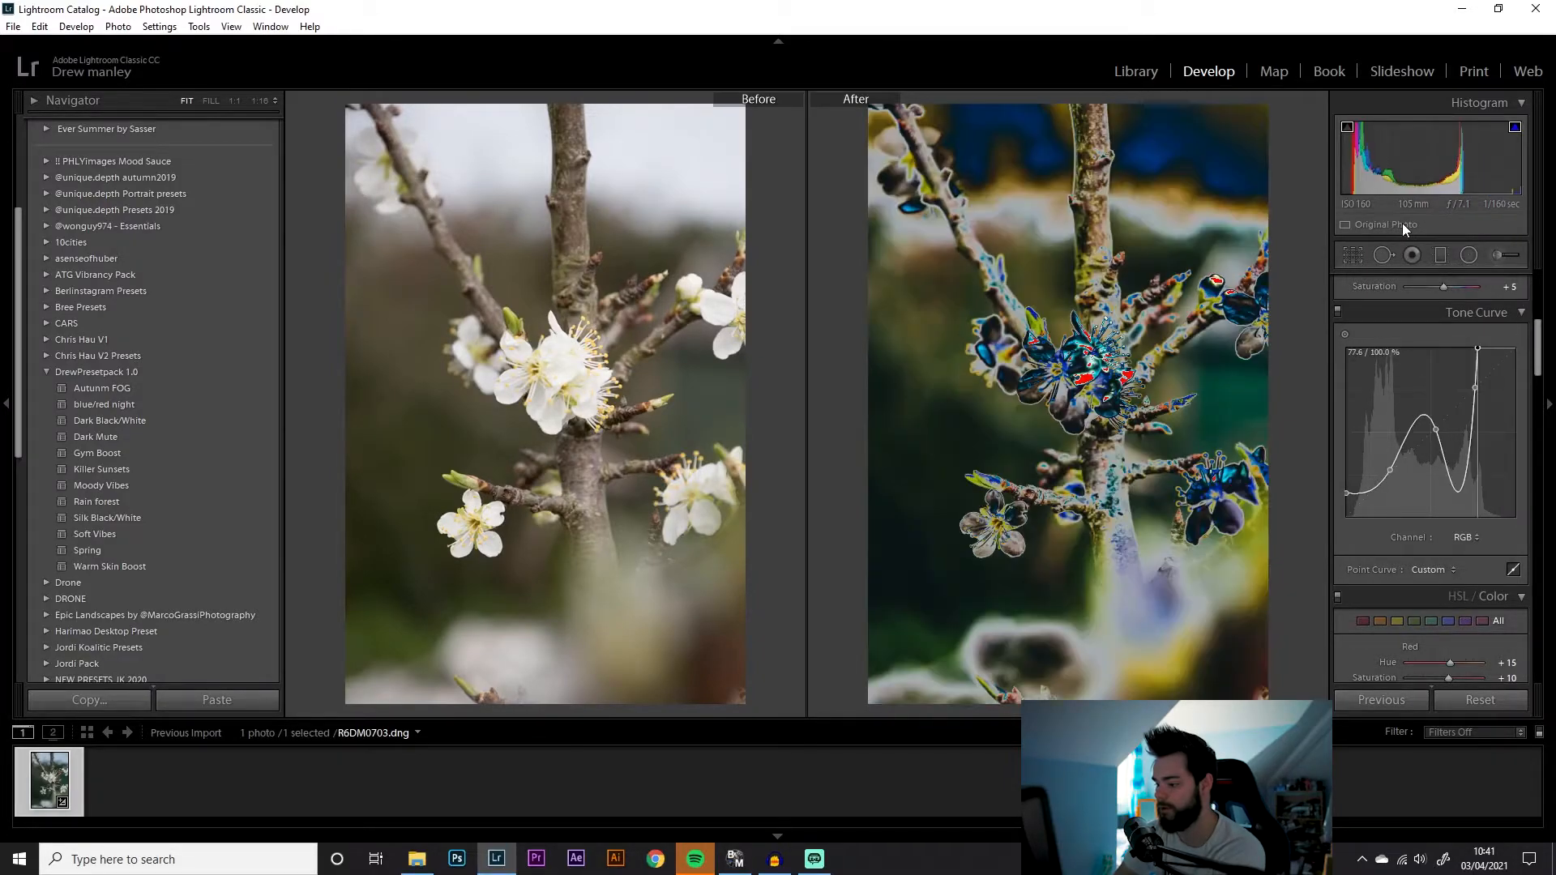
pyautogui.hotkey('ctrl', 'z')
pyautogui.moveTo(1540, 235)
pyautogui.mouseDown()
pyautogui.moveTo(1481, 226)
pyautogui.moveTo(1533, 244)
pyautogui.mouseUp()
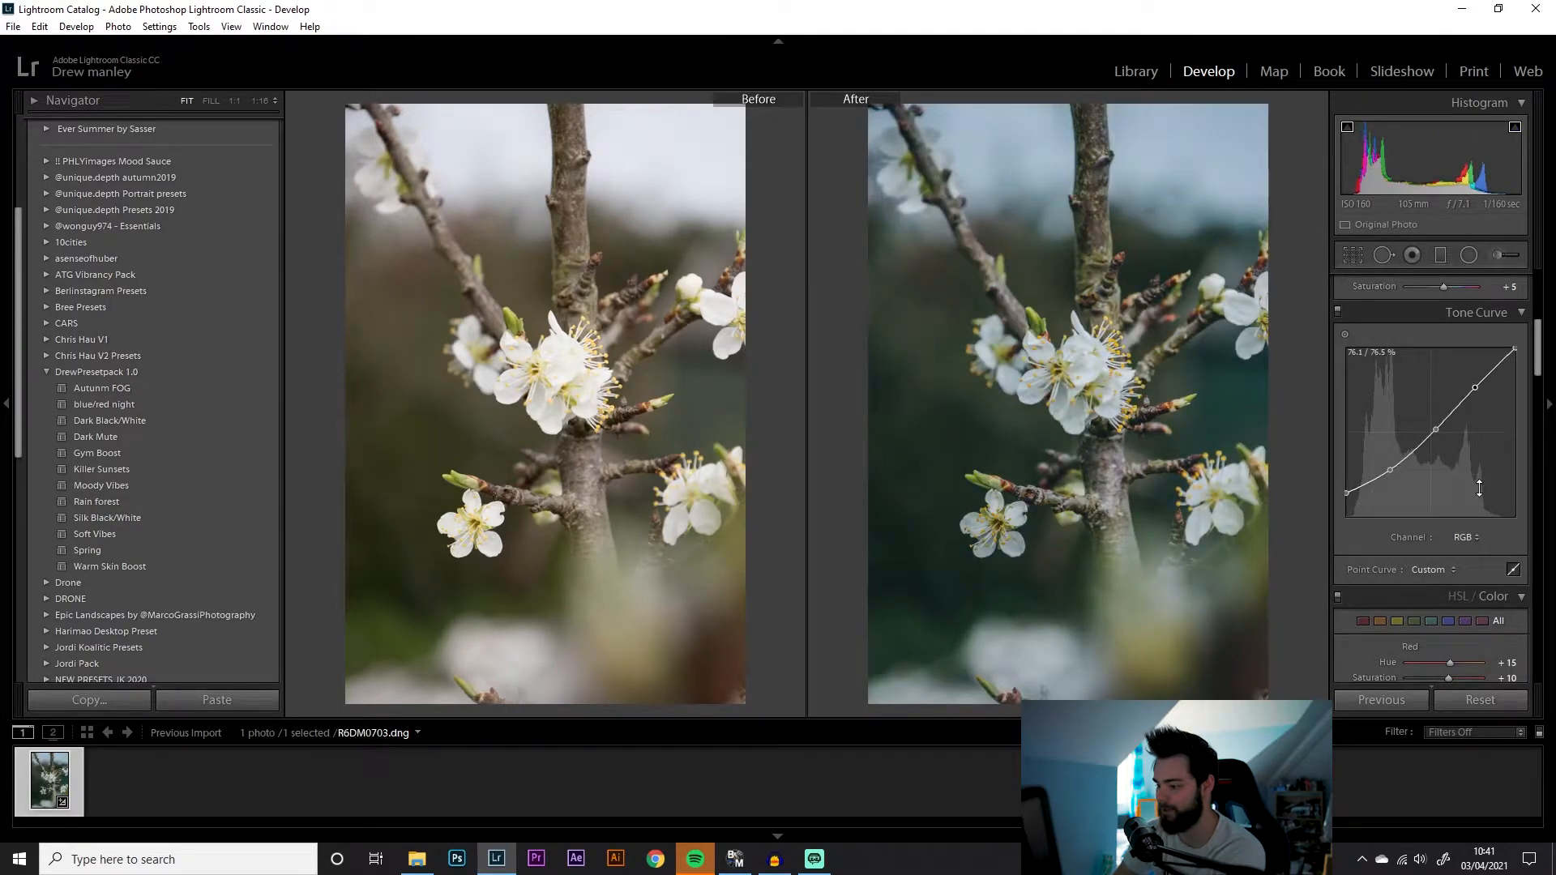
pyautogui.moveTo(1515, 350); pyautogui.dragTo(1519, 371)
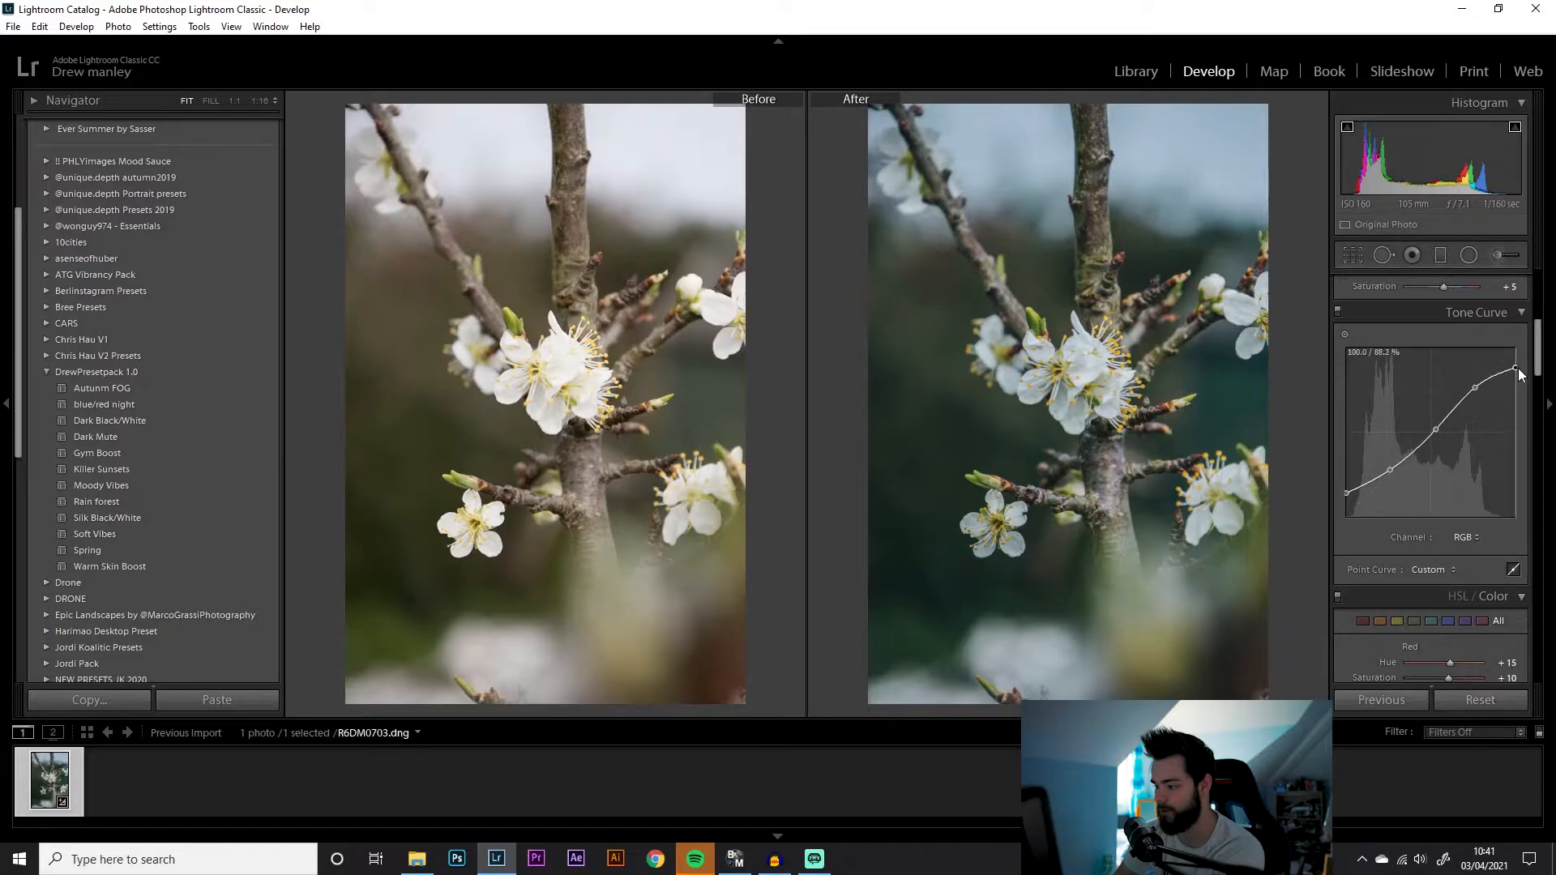
pyautogui.hotkey('ctrl', 'z')
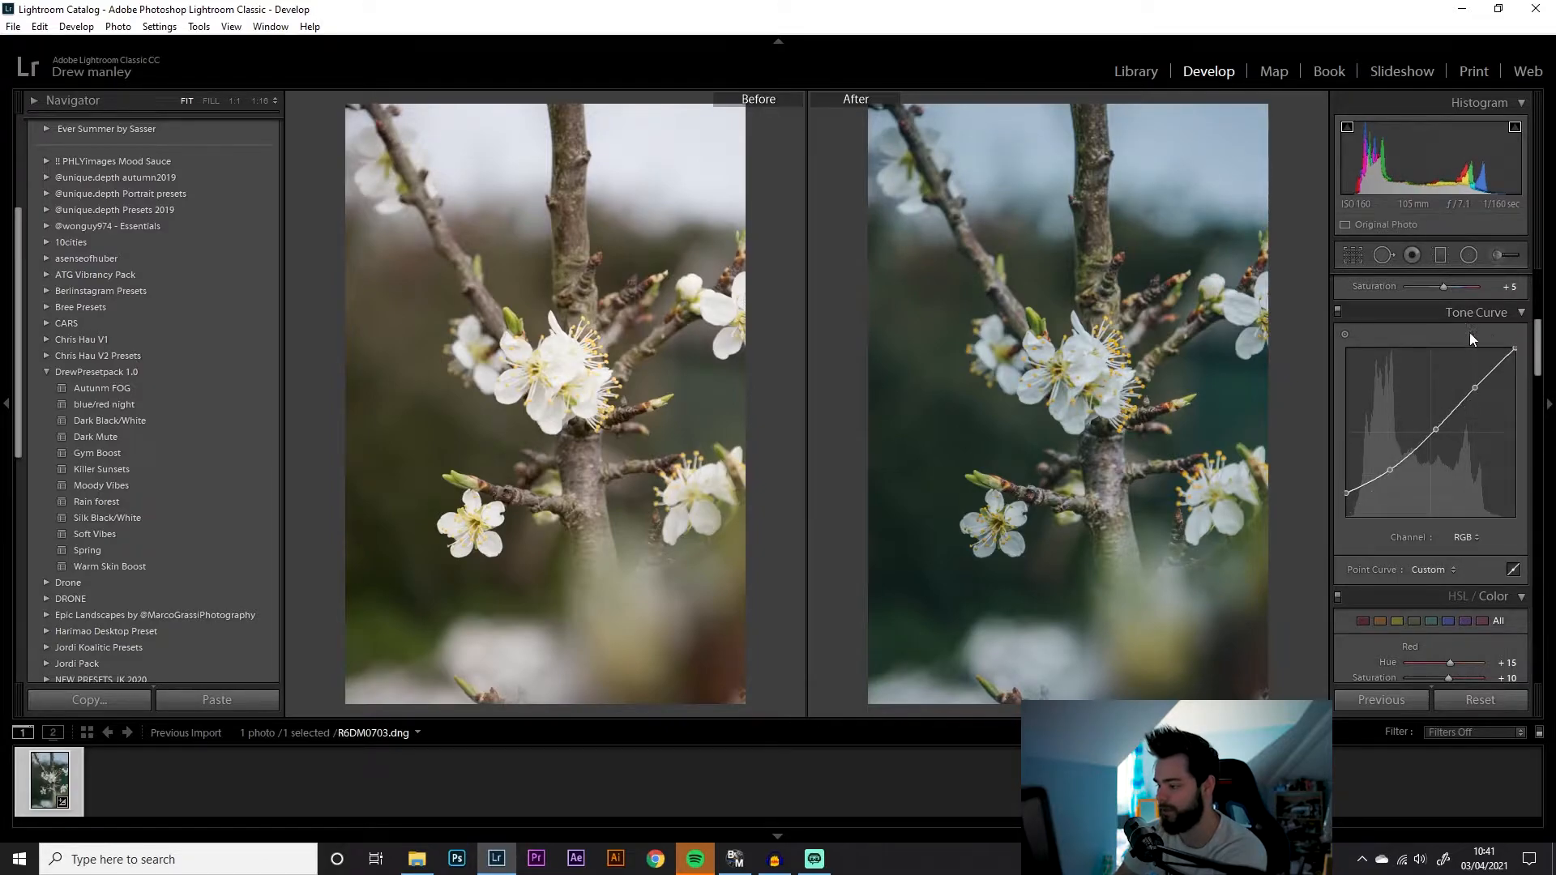
# Inspect the Red, Green and Blue channel curves of the tone curve
pyautogui.click(1464, 539)
pyautogui.click(1448, 570)
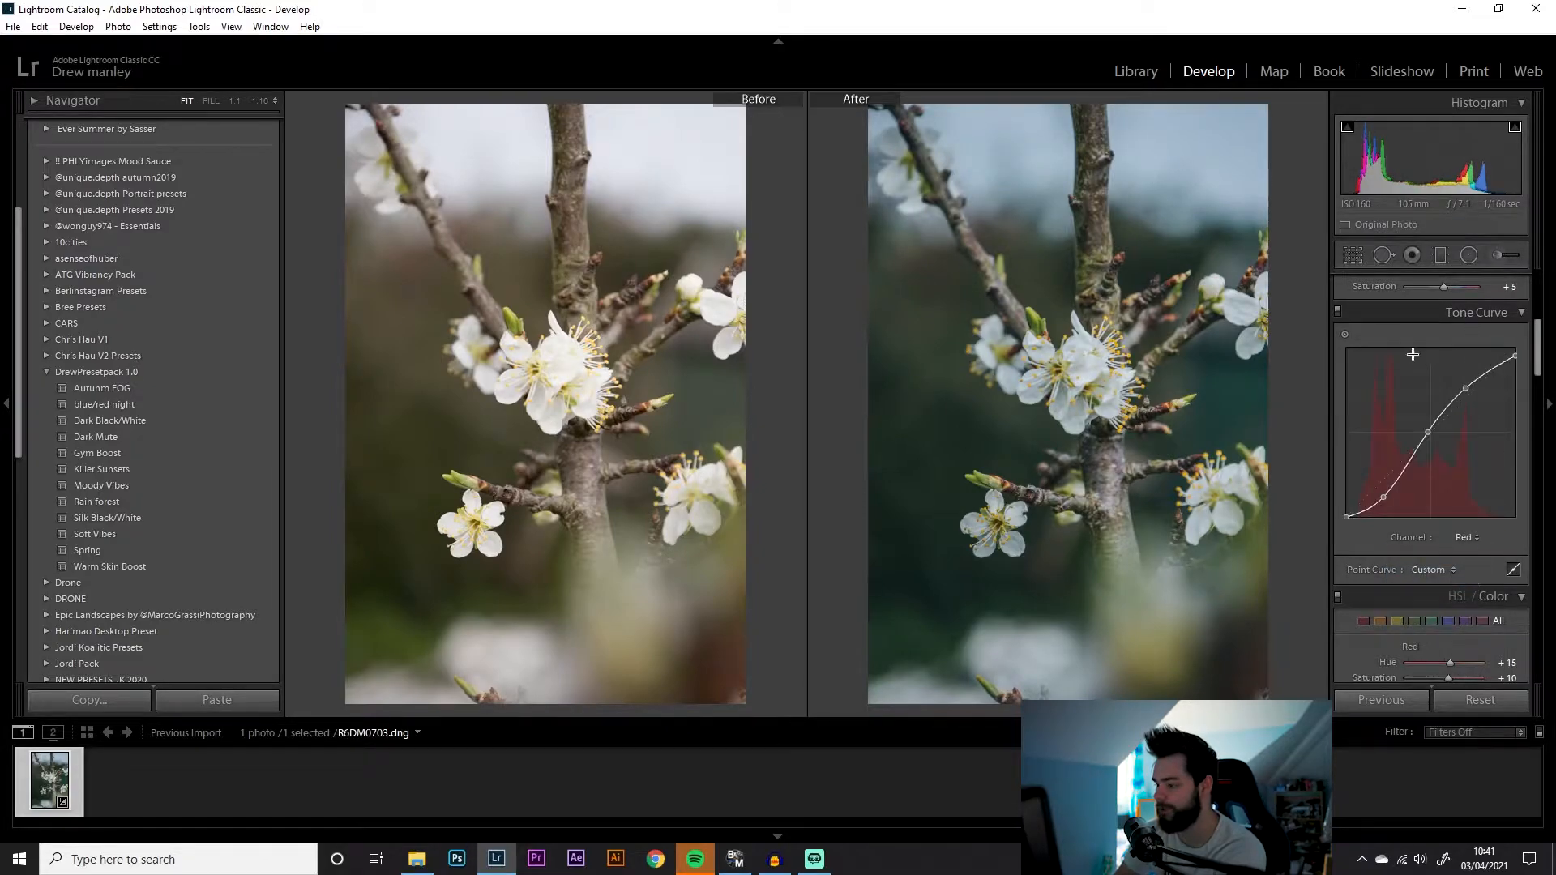
pyautogui.click(1459, 539)
pyautogui.click(1451, 590)
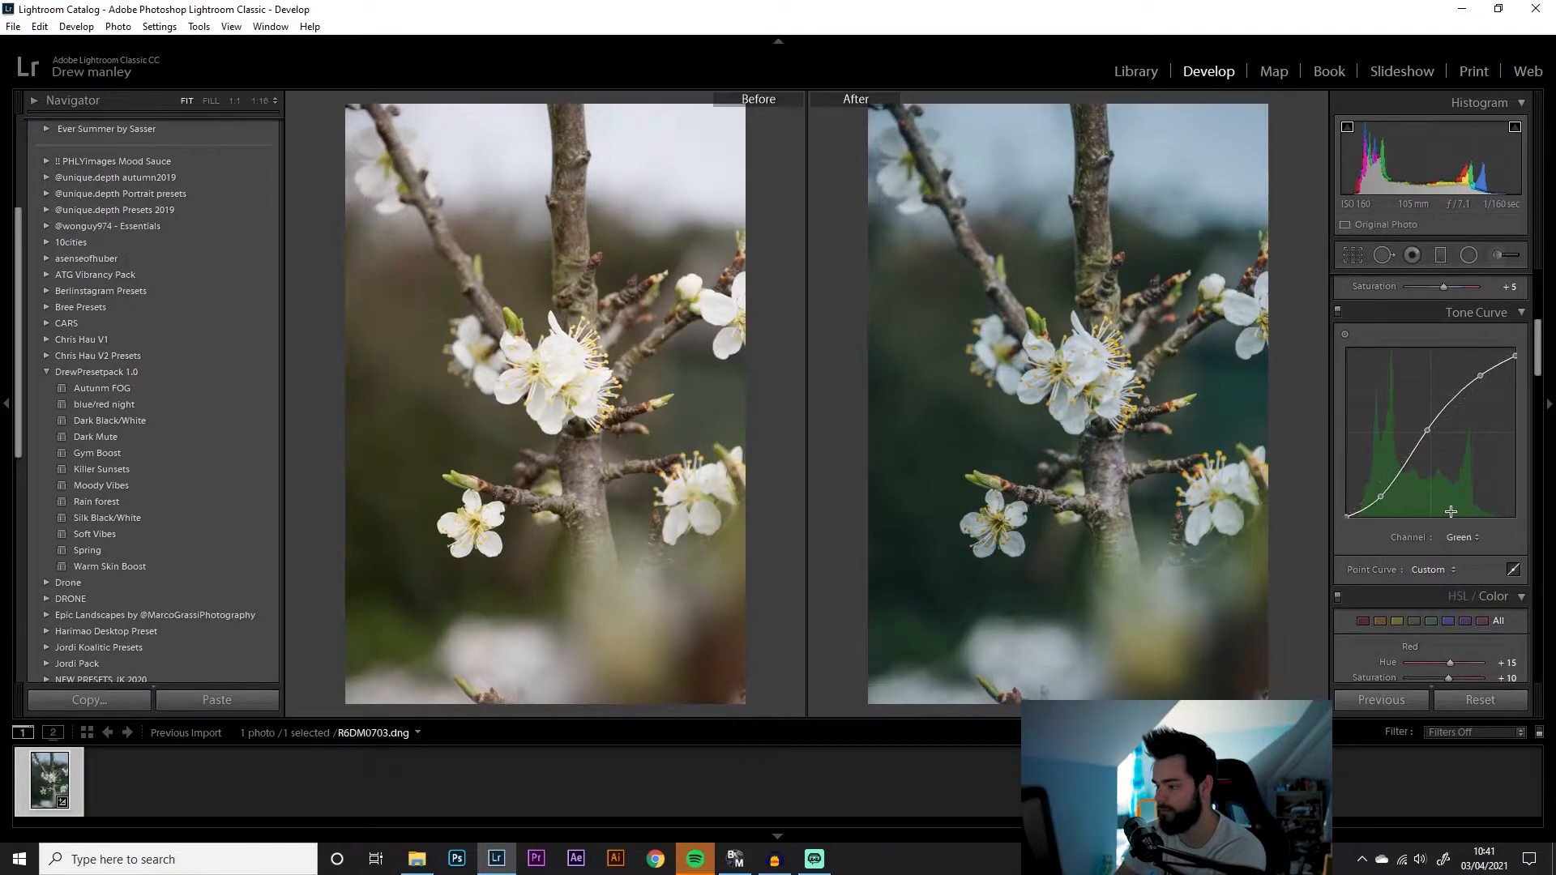
pyautogui.click(1460, 537)
pyautogui.click(1437, 609)
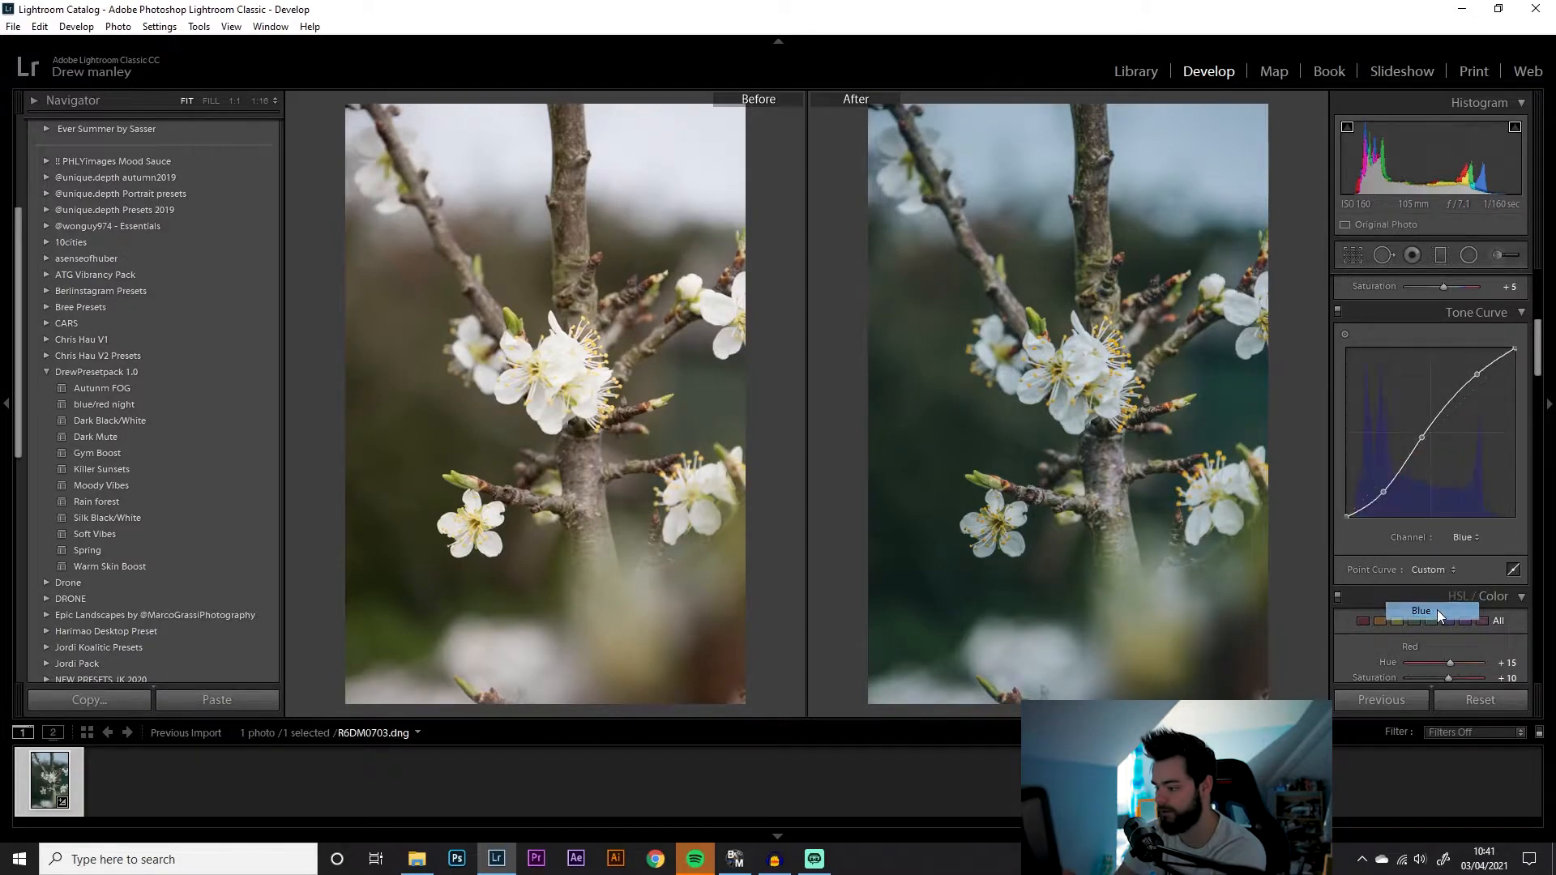
# In HSL, set red hue to +16, orange hue to -33 and orange saturation to +36
pyautogui.scroll(-3, 1375, 587)
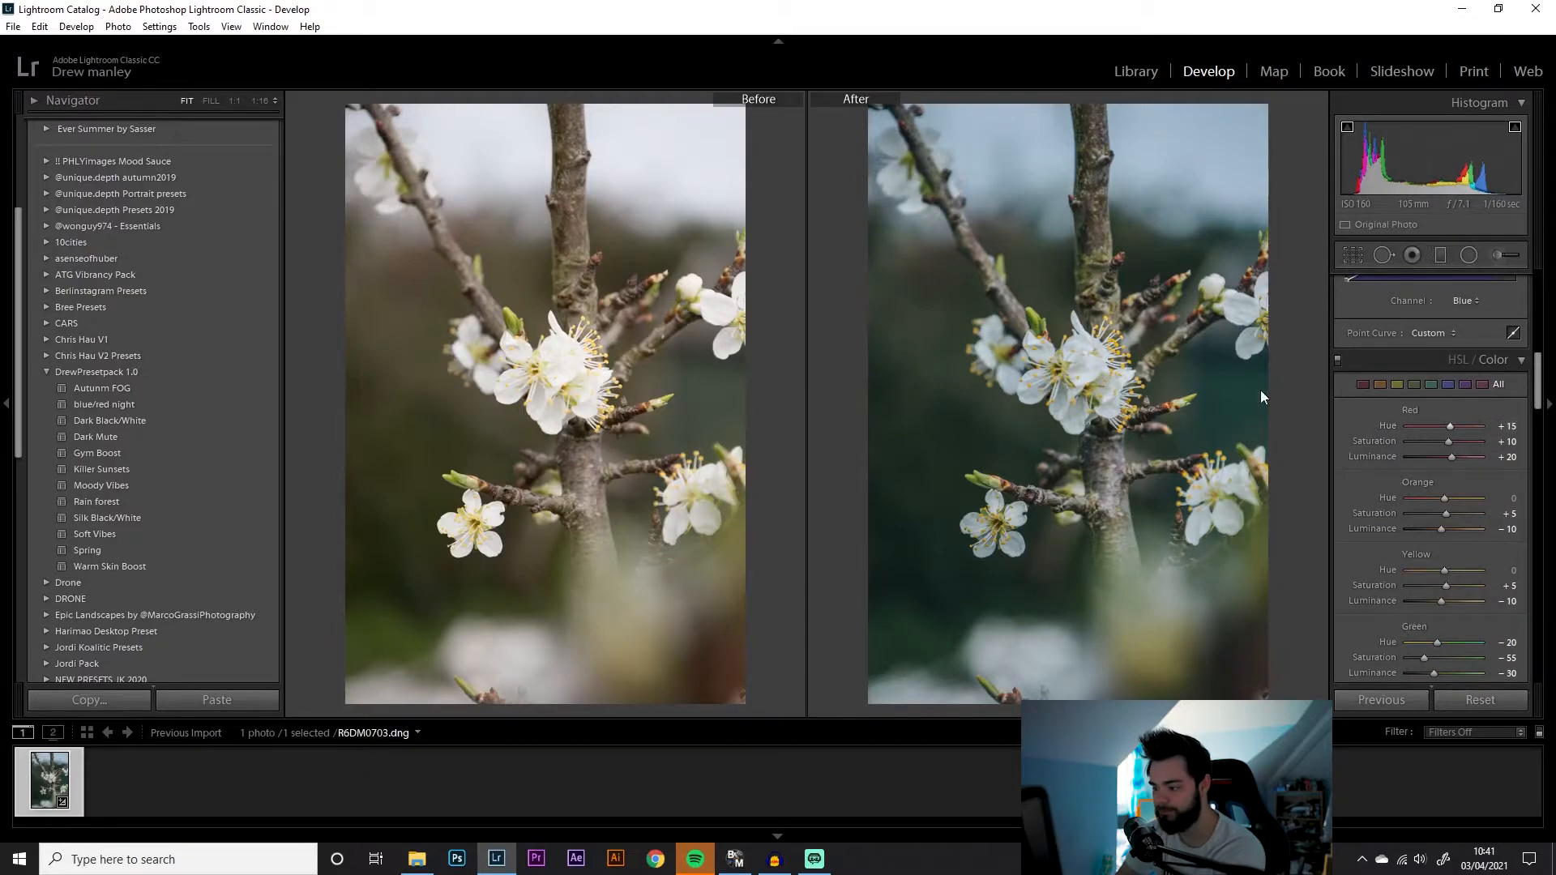
pyautogui.click(1125, 371)
pyautogui.click(1125, 371)
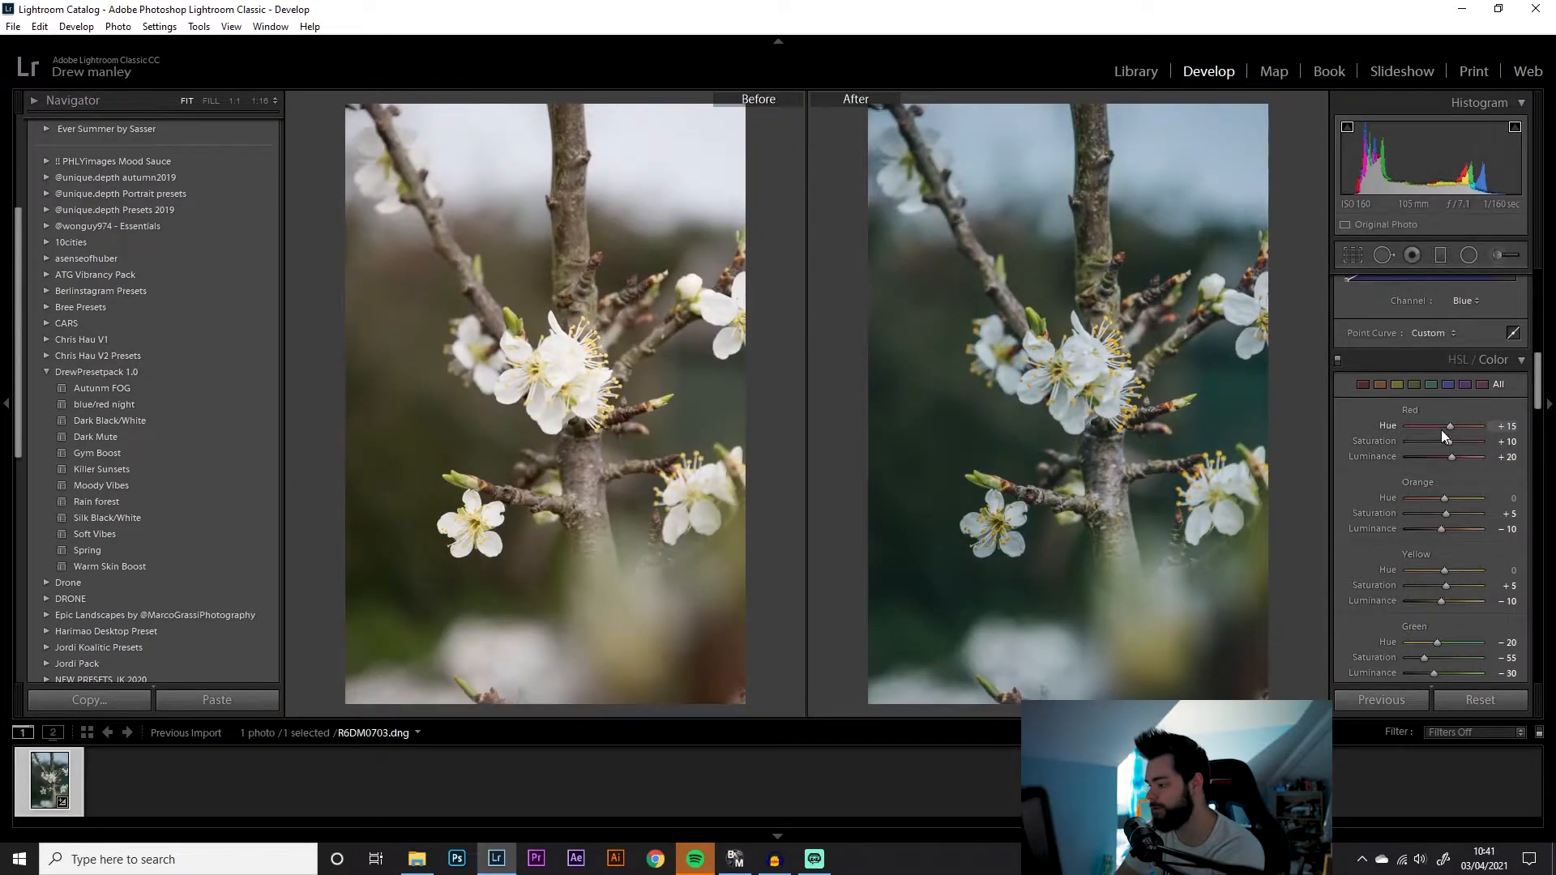
pyautogui.moveTo(1438, 430); pyautogui.dragTo(1449, 428)
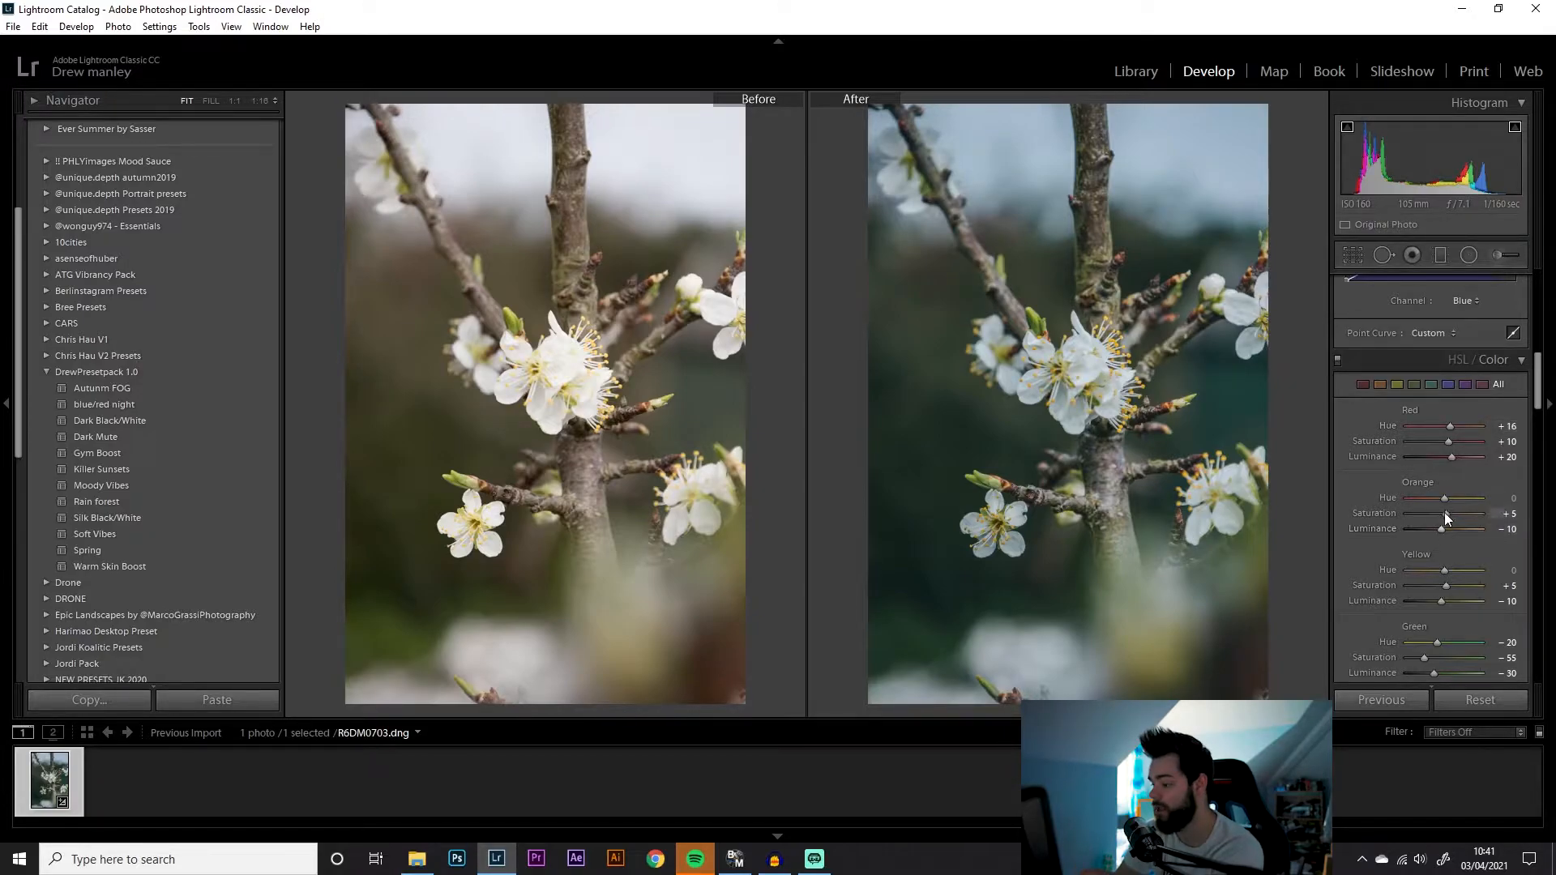
pyautogui.moveTo(1447, 496)
pyautogui.mouseDown()
pyautogui.moveTo(1403, 495)
pyautogui.moveTo(1451, 496)
pyautogui.mouseUp()
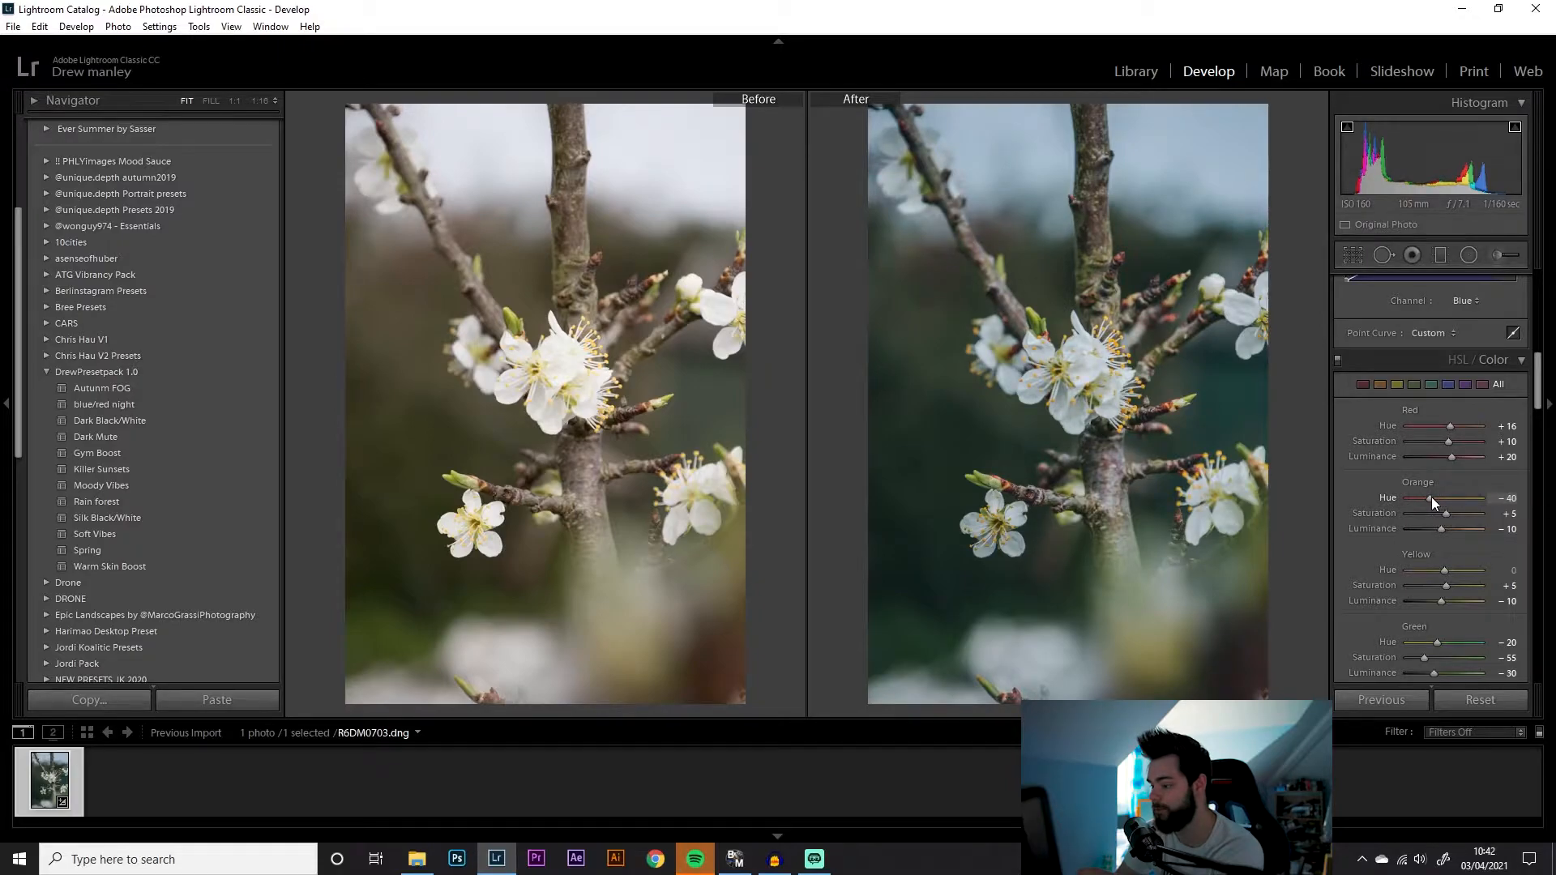
pyautogui.moveTo(1446, 513); pyautogui.dragTo(1460, 514)
# Set red saturation to -80 and red hue to +100
pyautogui.click(1243, 276)
pyautogui.click(1243, 277)
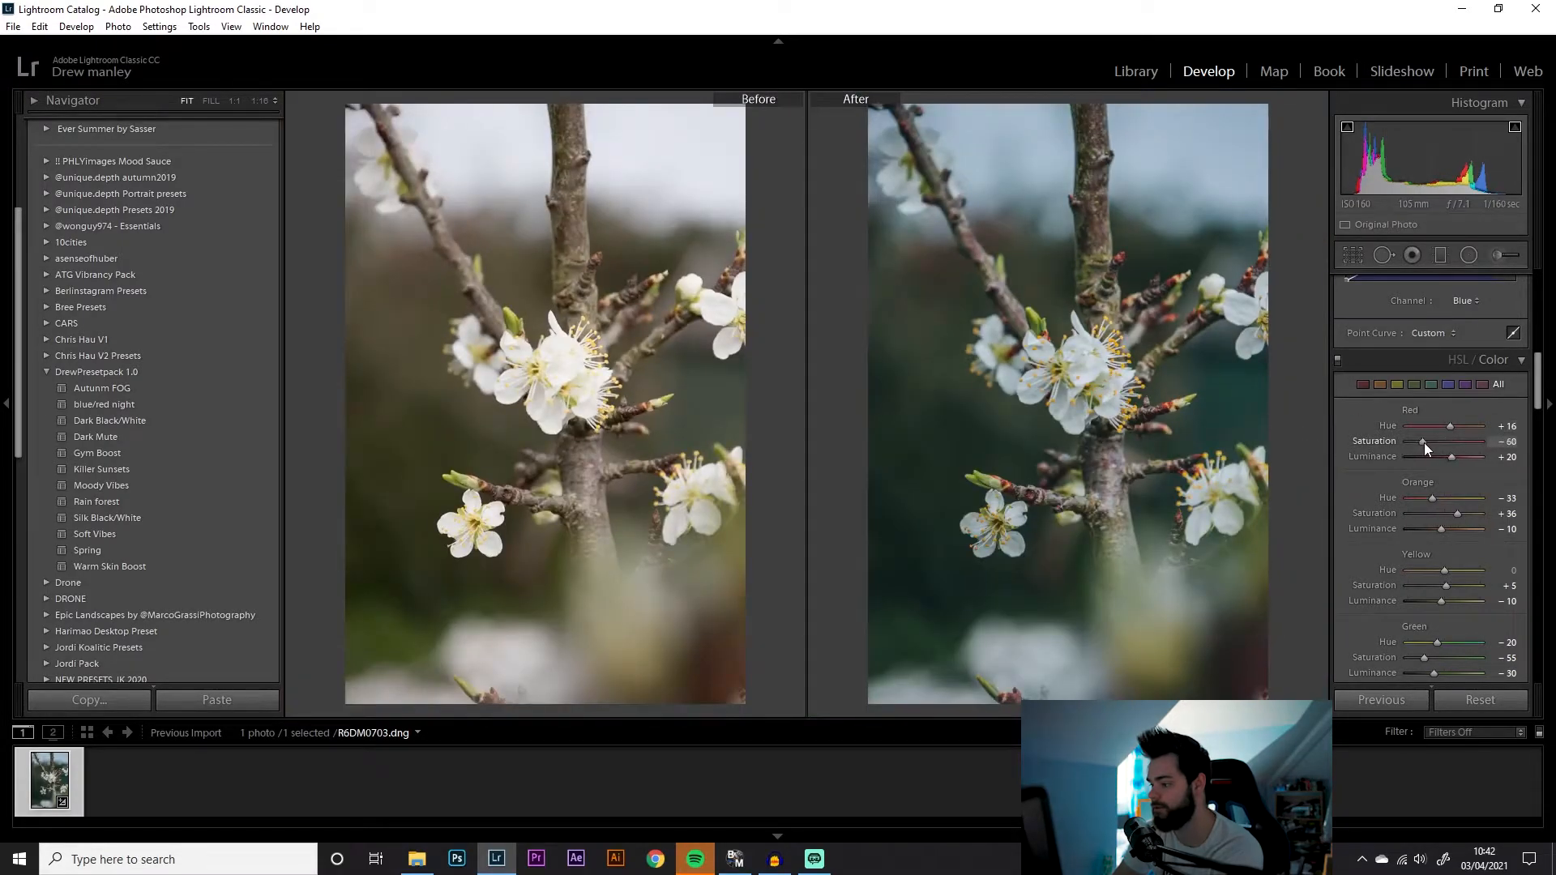
pyautogui.moveTo(1477, 442); pyautogui.dragTo(1415, 437)
pyautogui.moveTo(1449, 430); pyautogui.dragTo(1498, 421)
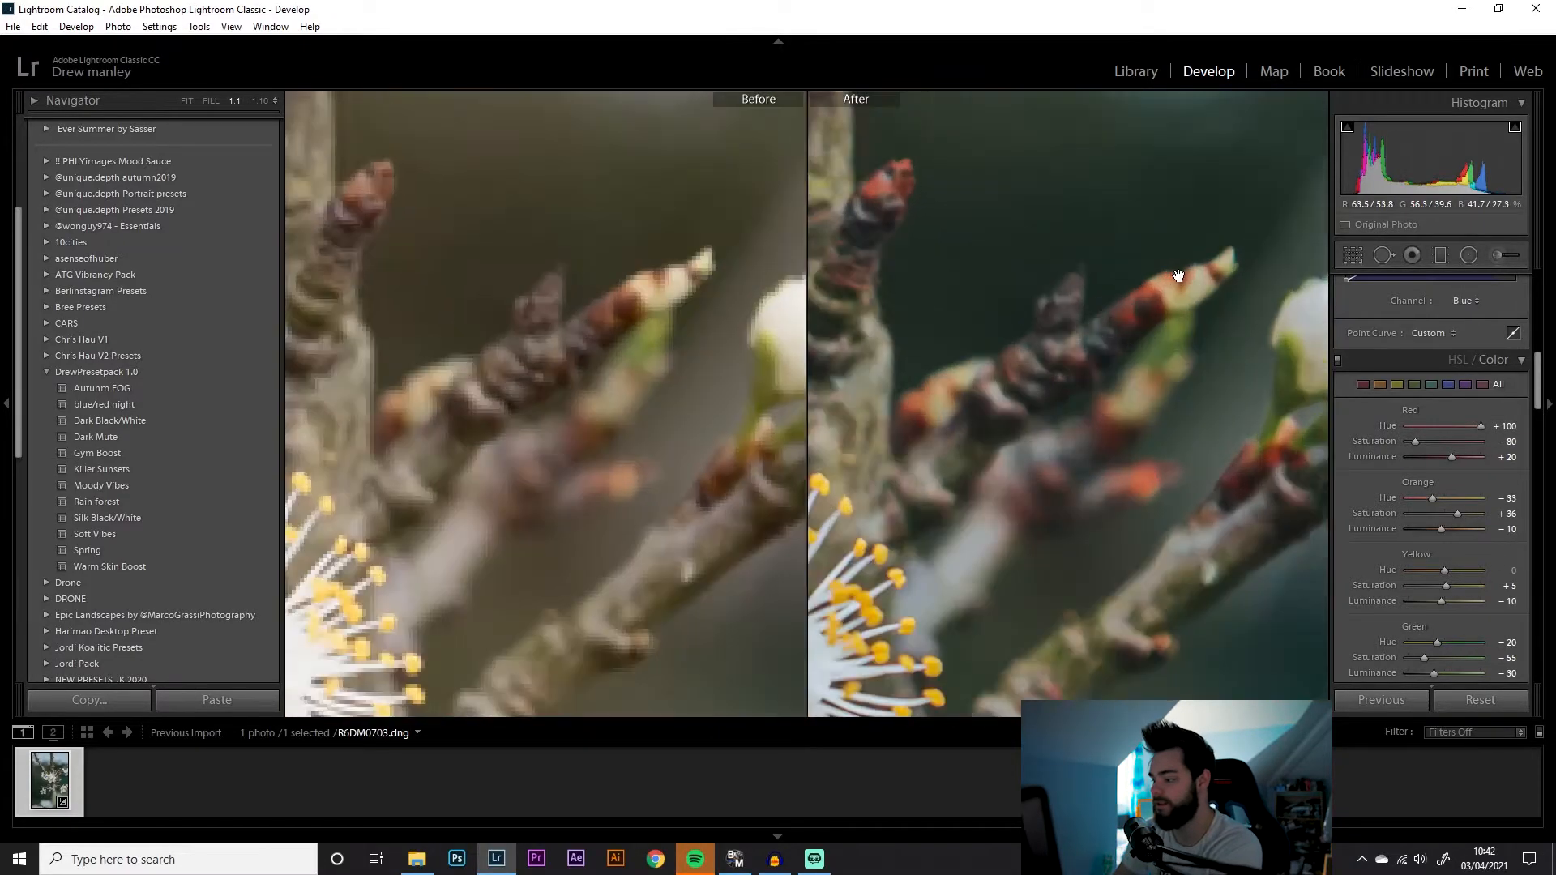
# Zoom to 1:1 to check detail, return to fit view, and set red luminance to +18
pyautogui.click(1177, 274)
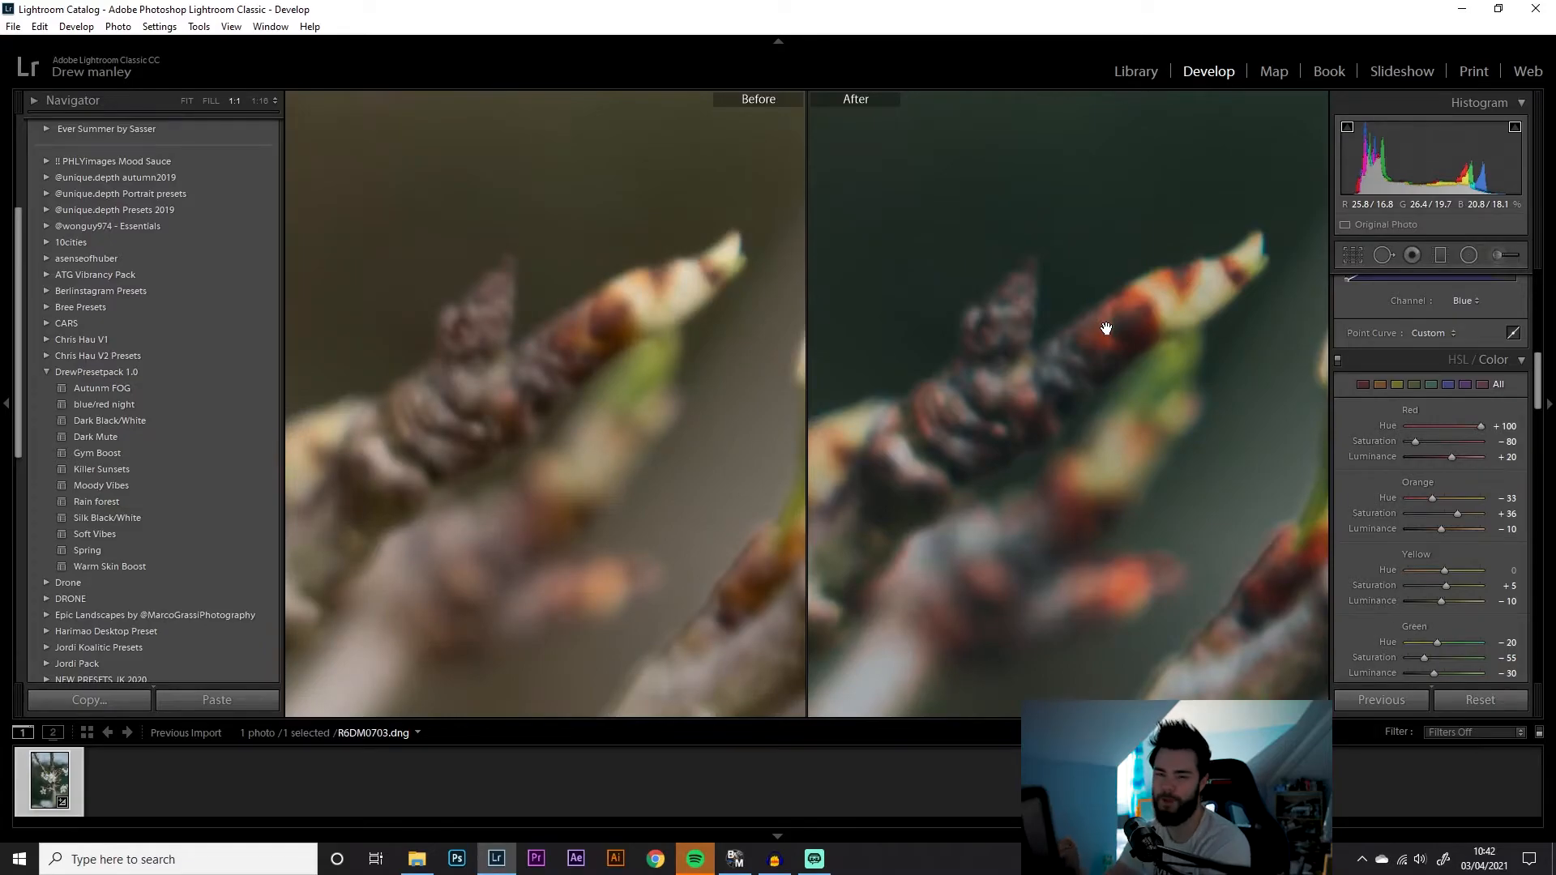
pyautogui.click(1106, 328)
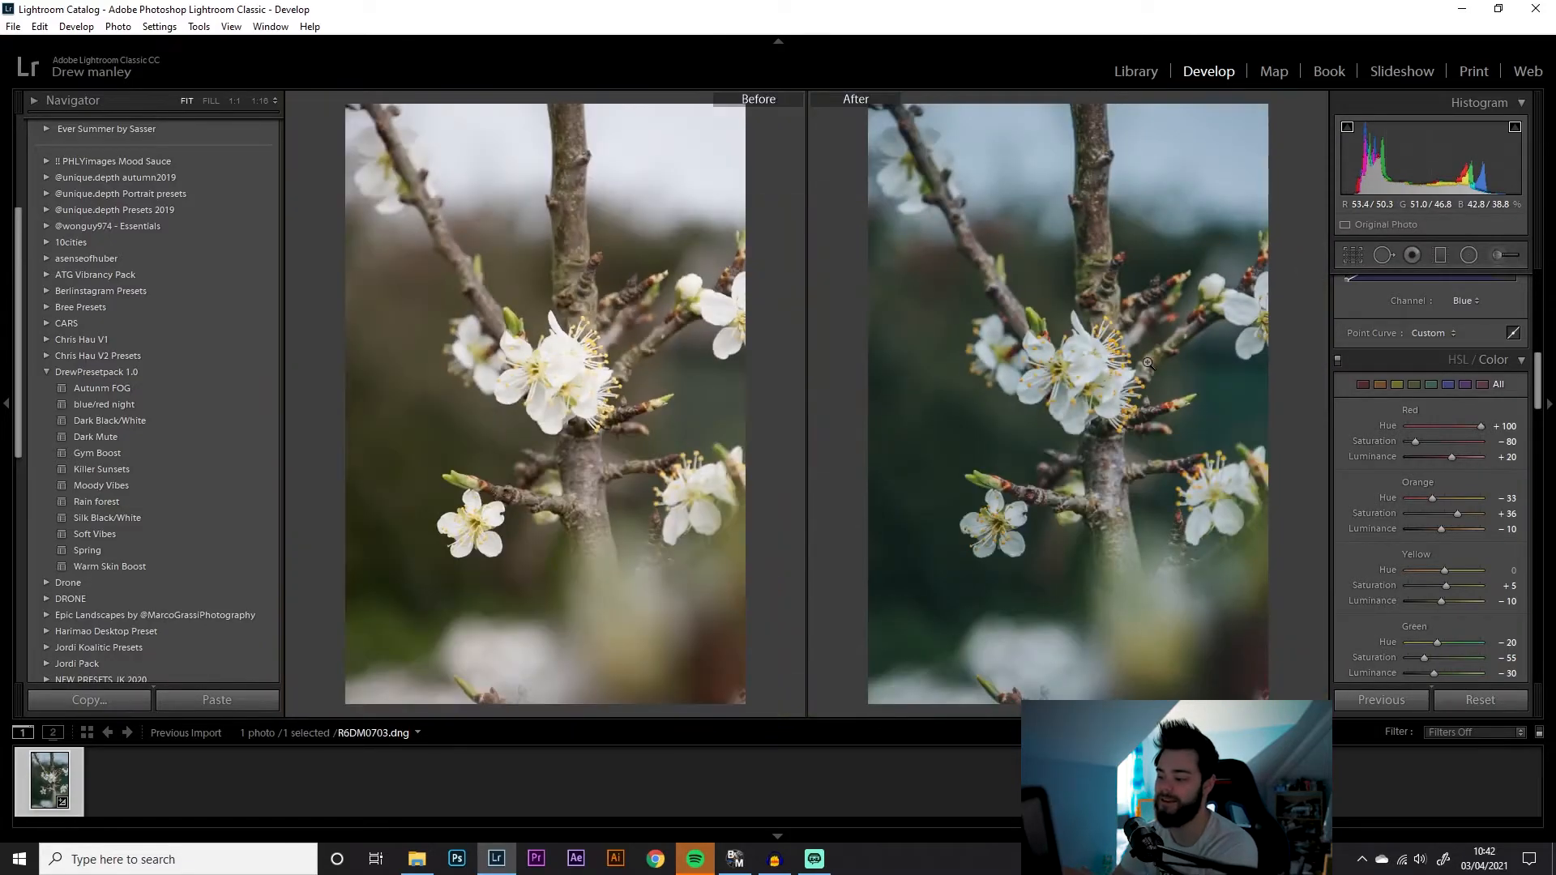
pyautogui.moveTo(1424, 455)
pyautogui.mouseDown()
pyautogui.moveTo(1466, 458)
pyautogui.moveTo(1446, 459)
pyautogui.mouseUp()
# Set yellow hue to -18 and yellow saturation to +4
pyautogui.moveTo(1443, 572); pyautogui.dragTo(1375, 572)
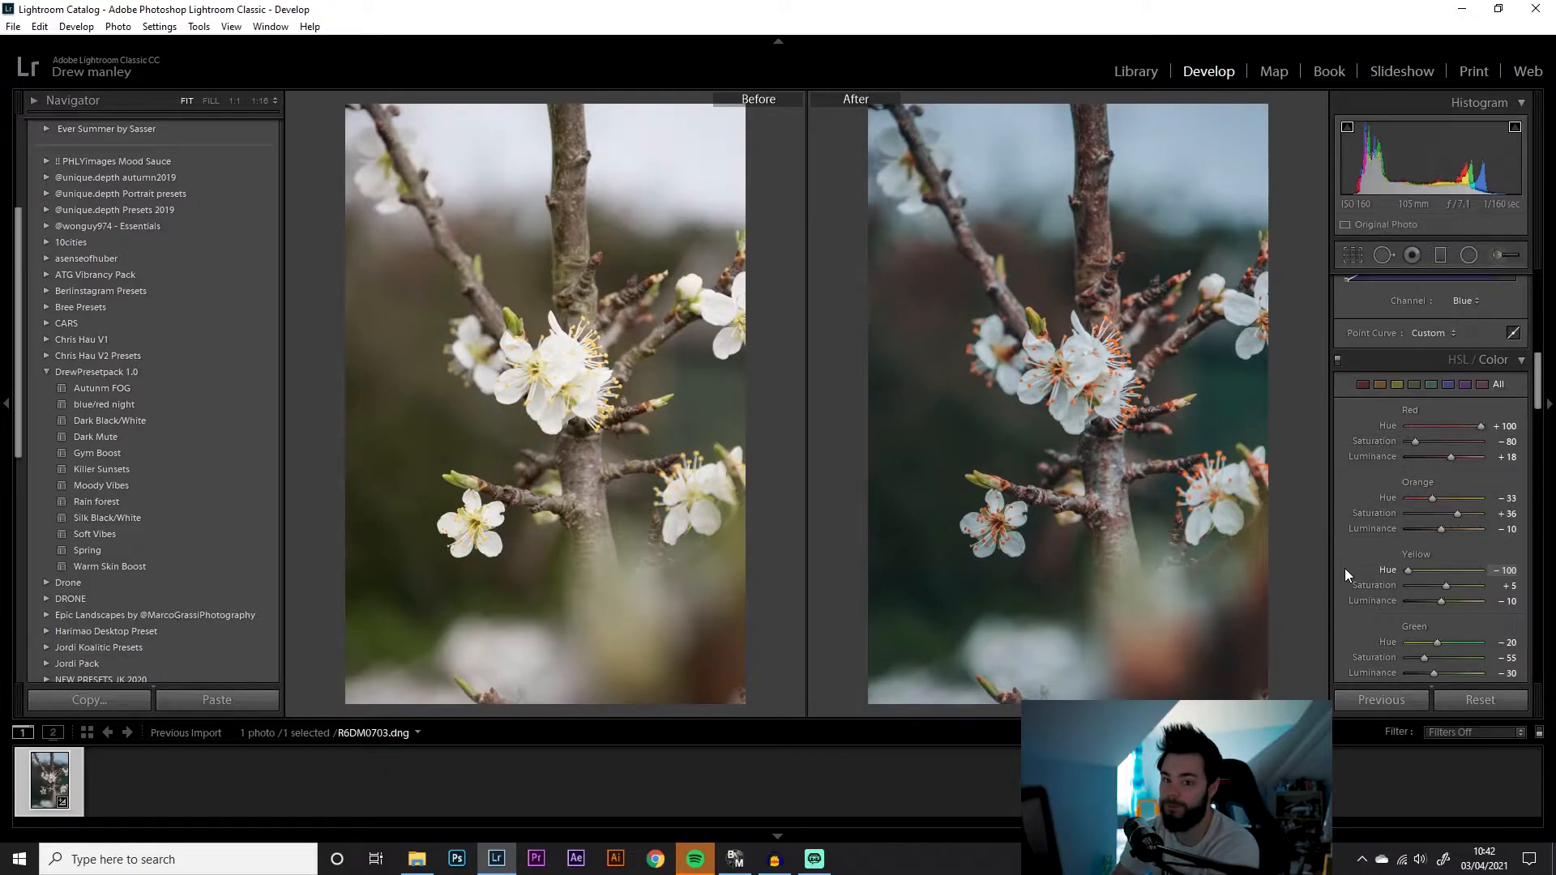
pyautogui.moveTo(1427, 572)
pyautogui.mouseDown()
pyautogui.moveTo(1463, 586)
pyautogui.moveTo(1446, 586)
pyautogui.mouseUp()
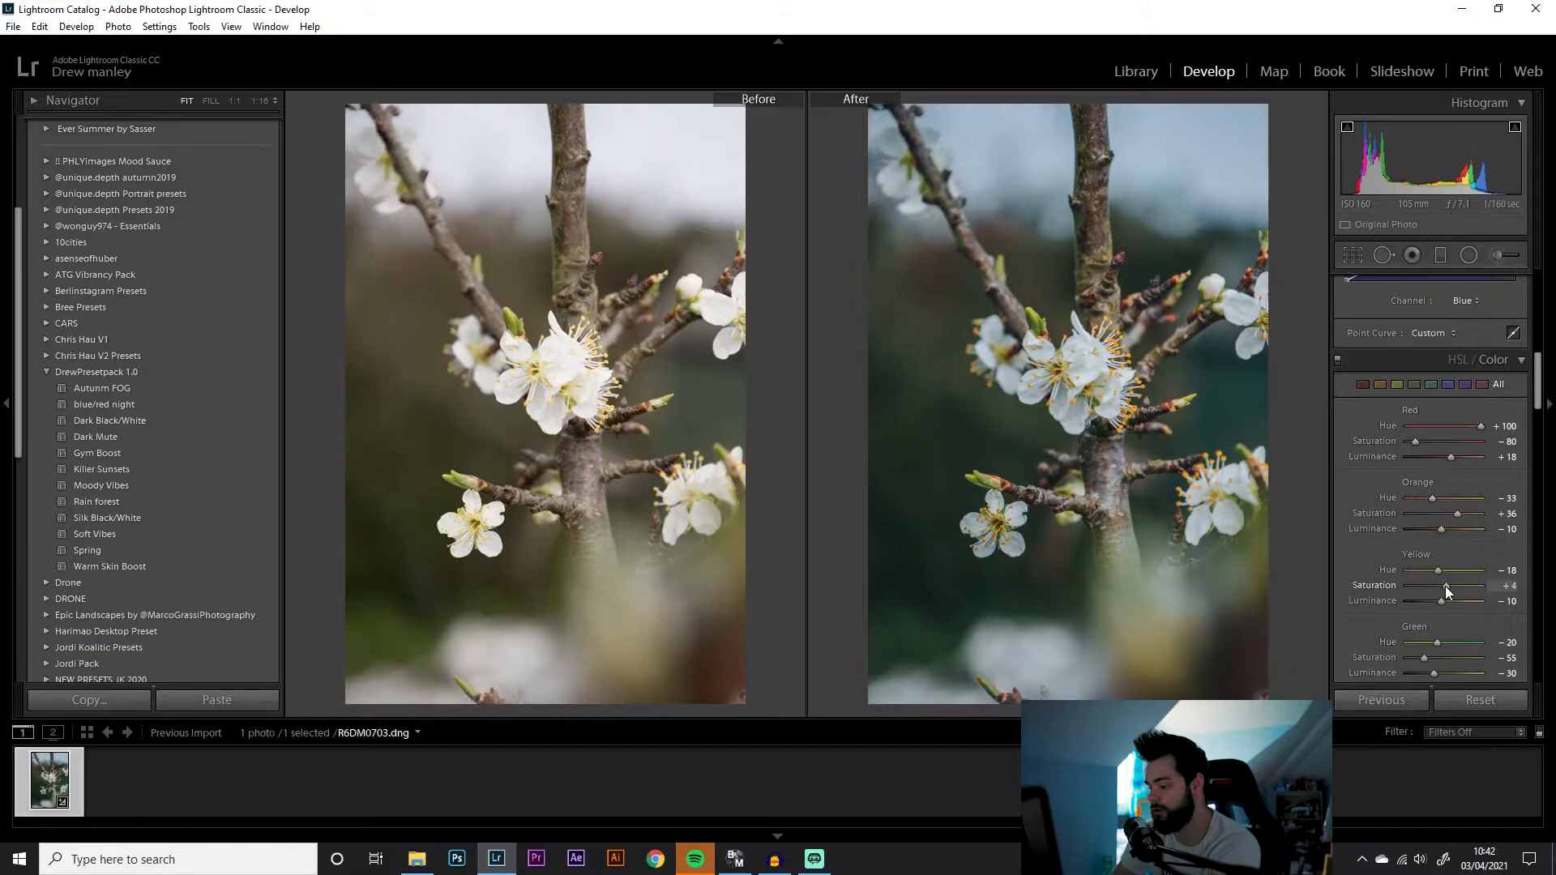
# Set the green hue to -100
pyautogui.scroll(-3, 1446, 604)
pyautogui.moveTo(1438, 523); pyautogui.dragTo(1477, 526)
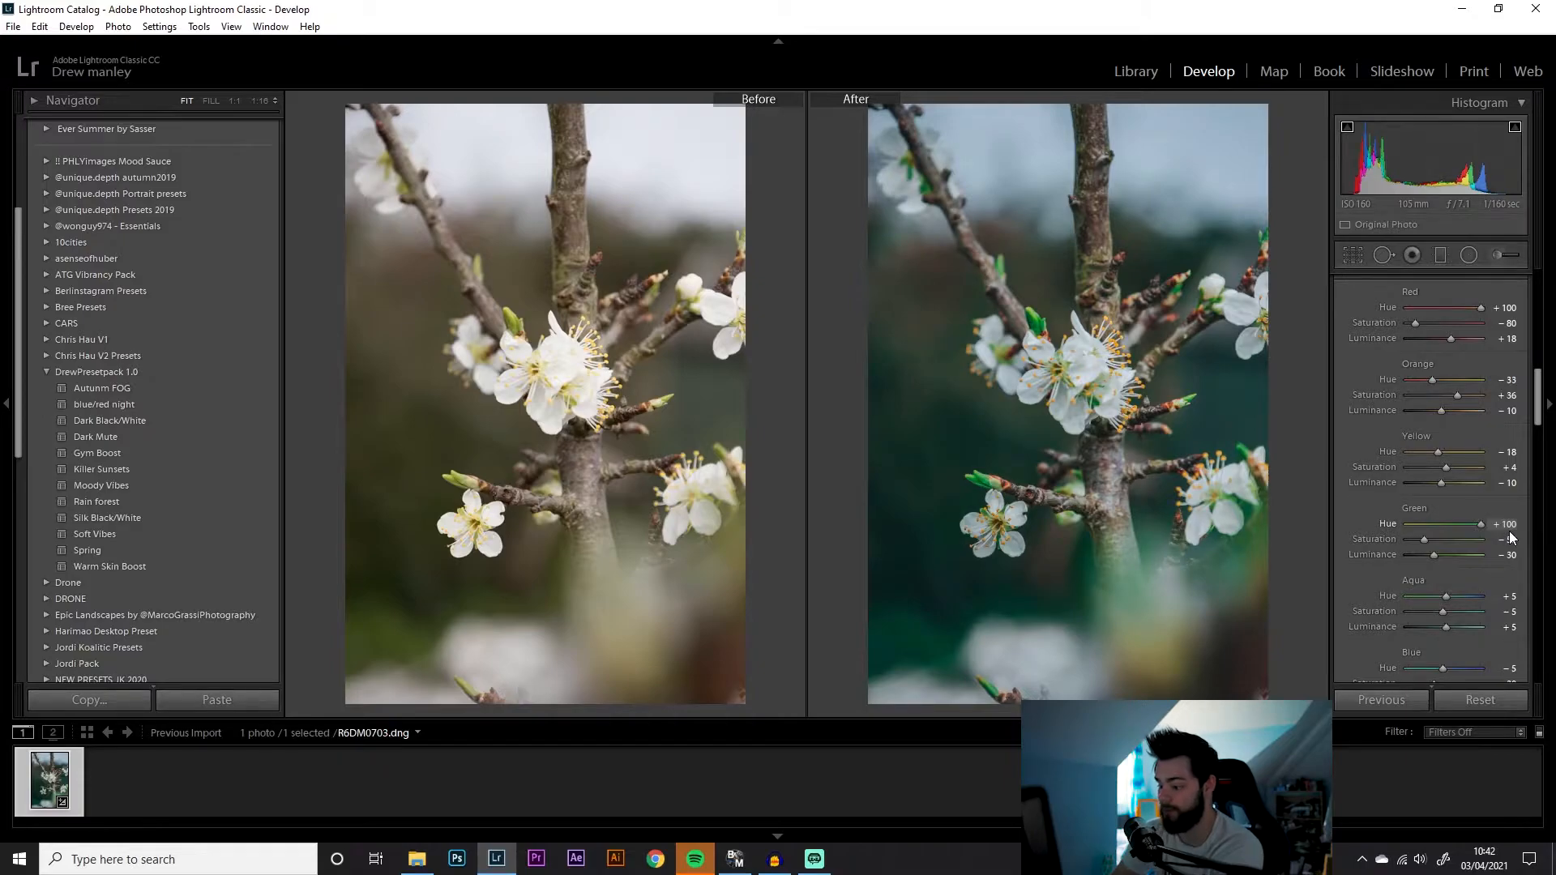
pyautogui.moveTo(1506, 527); pyautogui.dragTo(1373, 522)
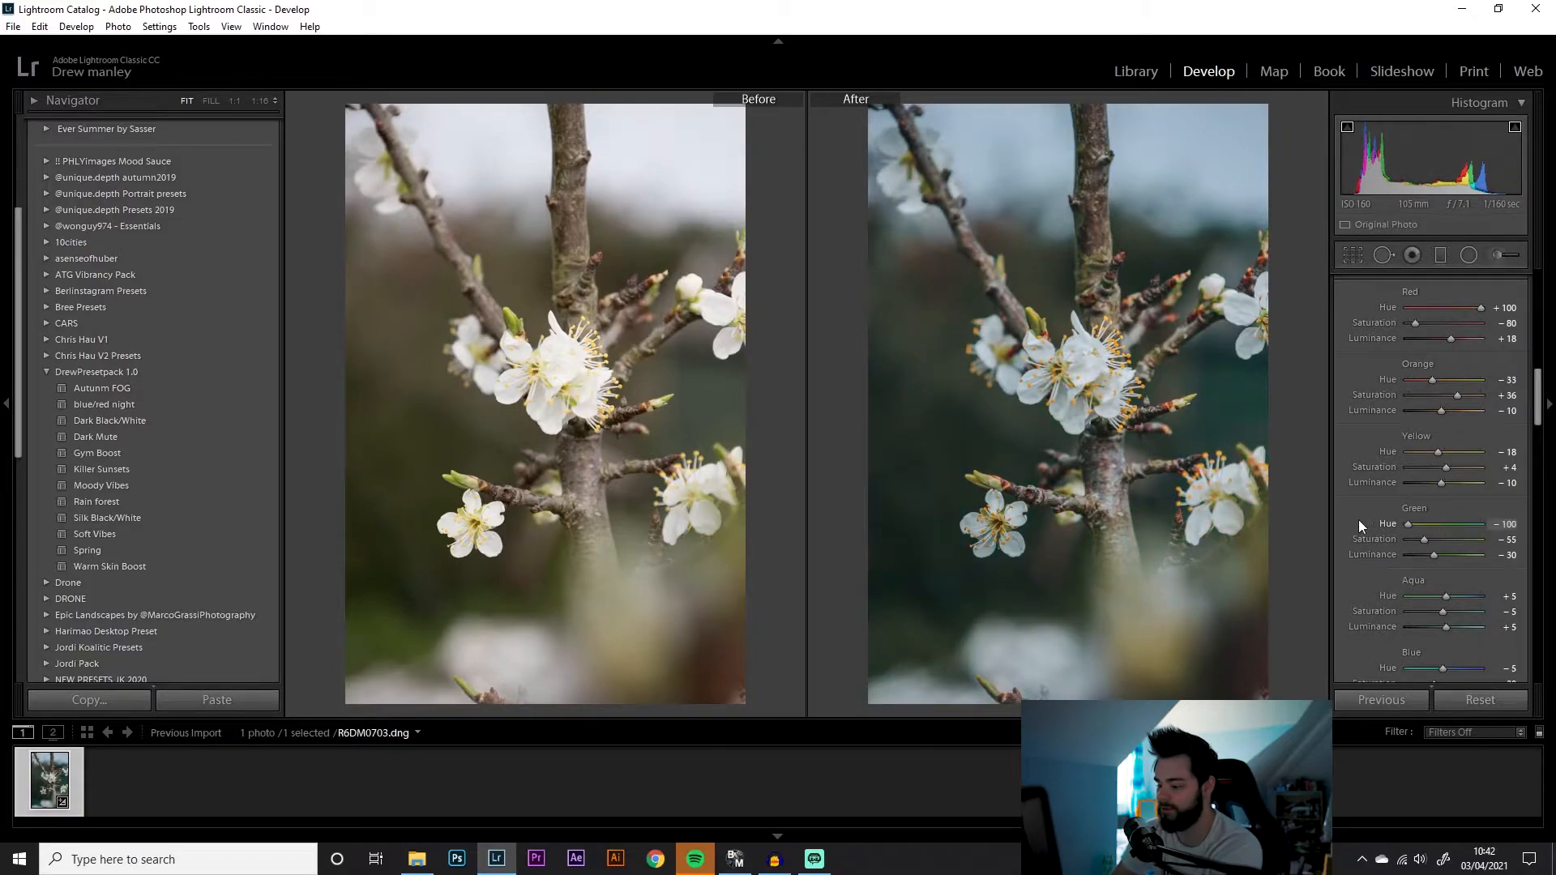
# Set the green hue to -20
pyautogui.moveTo(1408, 524); pyautogui.dragTo(1414, 524)
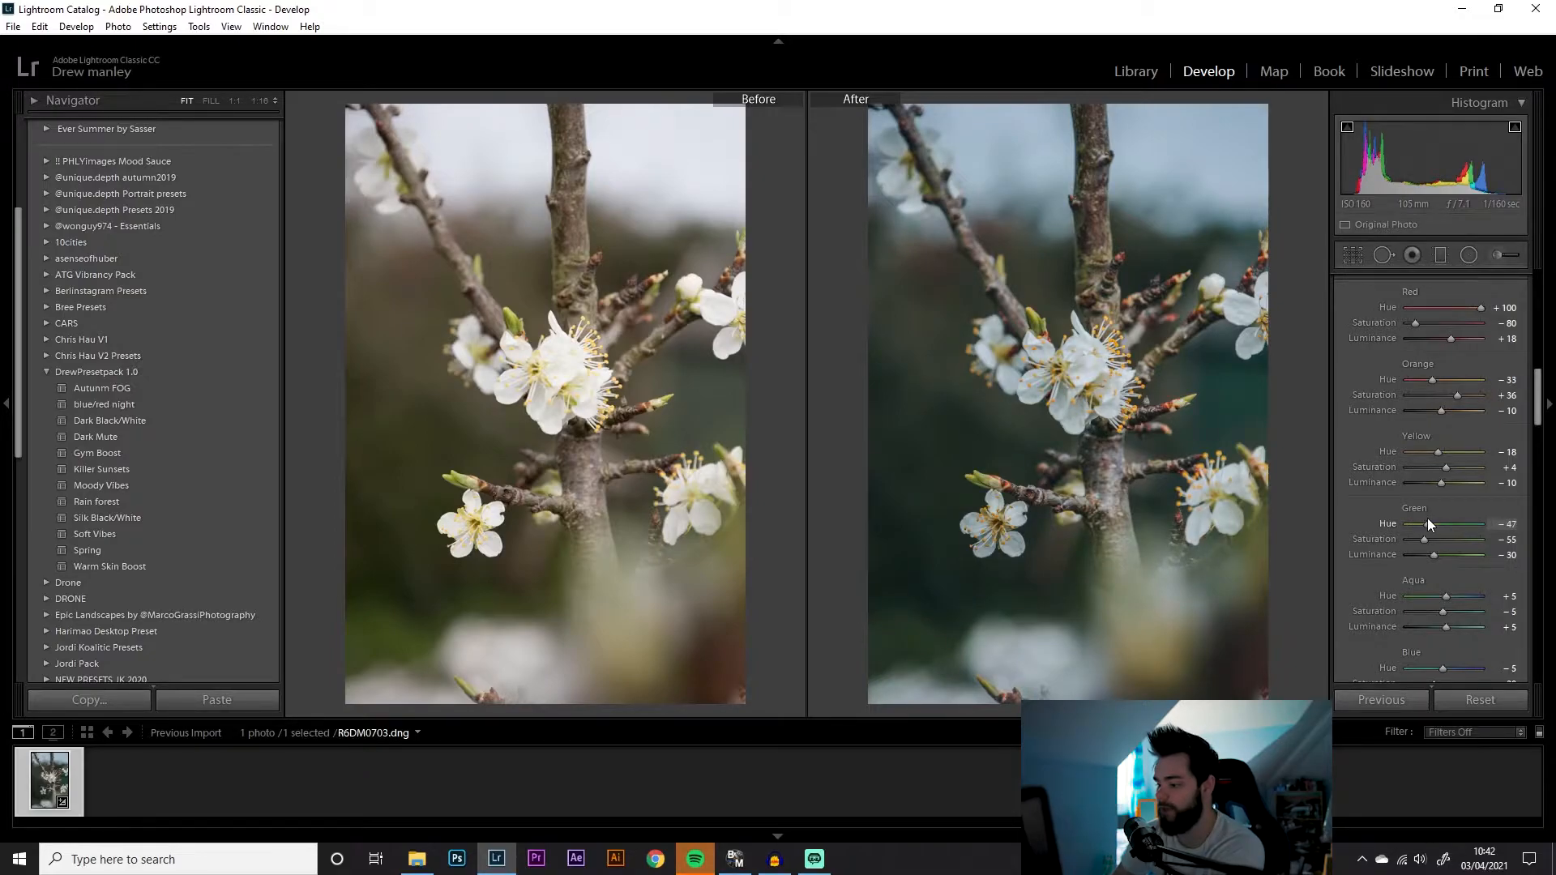
pyautogui.moveTo(1428, 525); pyautogui.dragTo(1433, 524)
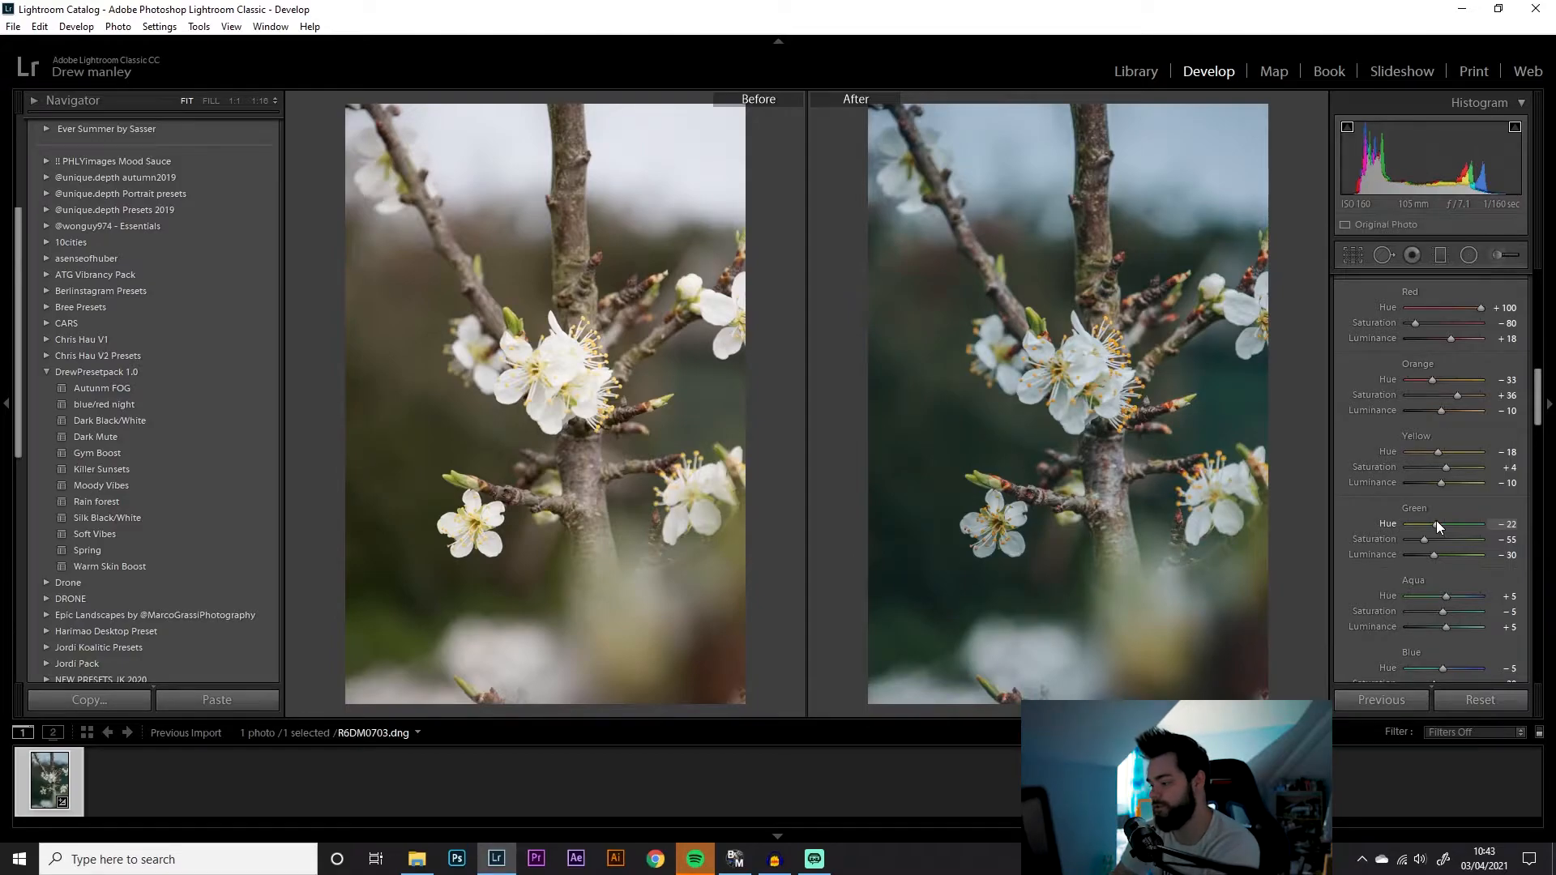
pyautogui.click(1509, 525)
pyautogui.write('-20')
pyautogui.press('Return')
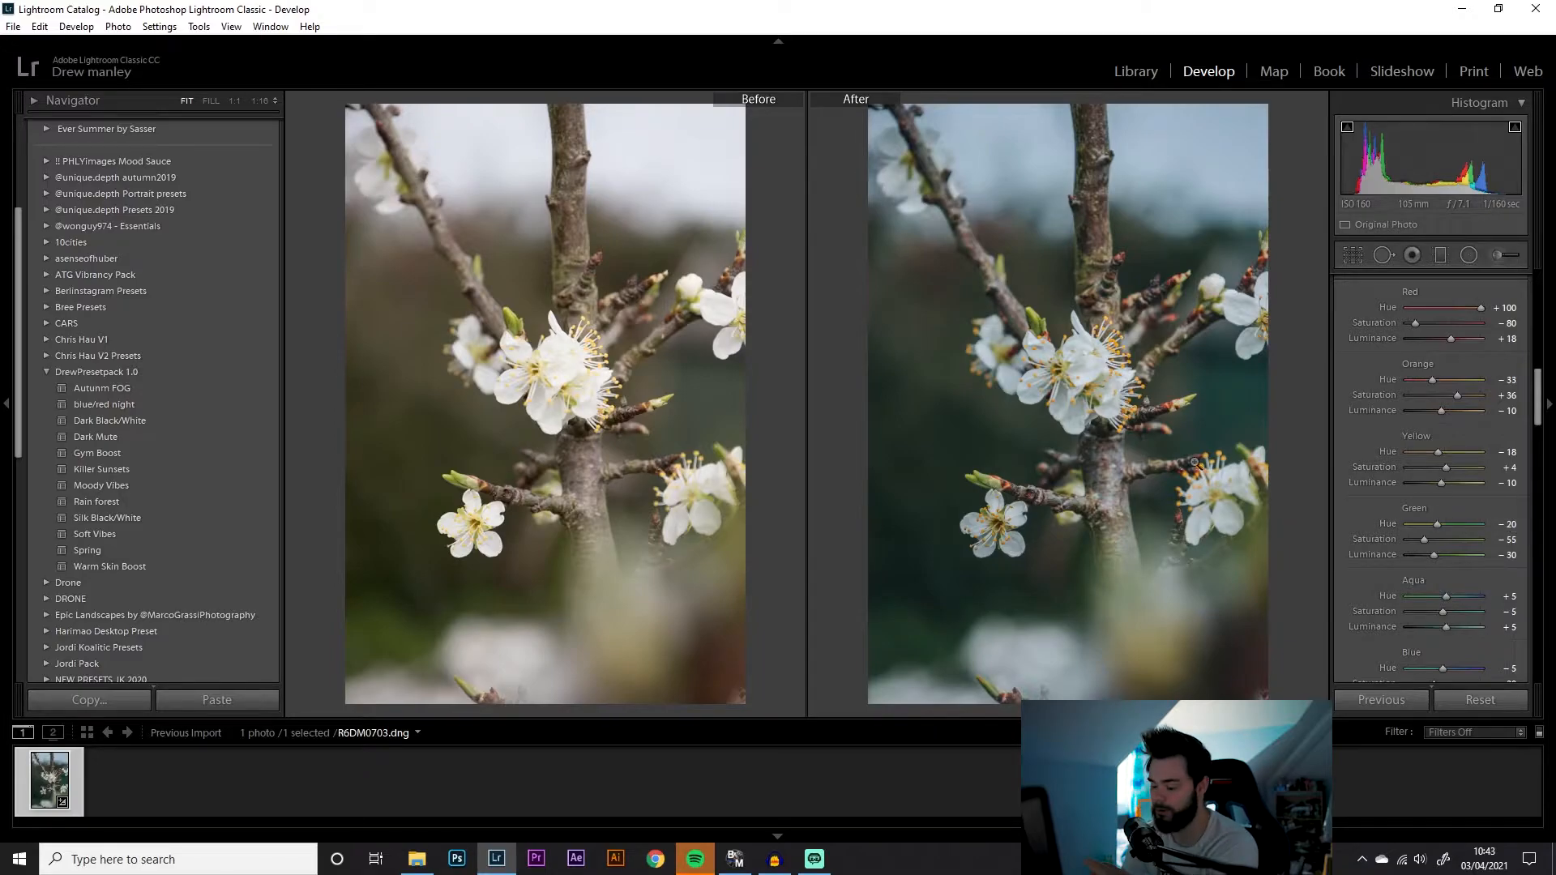
# Set the blue hue to -69 and the blue saturation to -40
pyautogui.scroll(-2, 1451, 587)
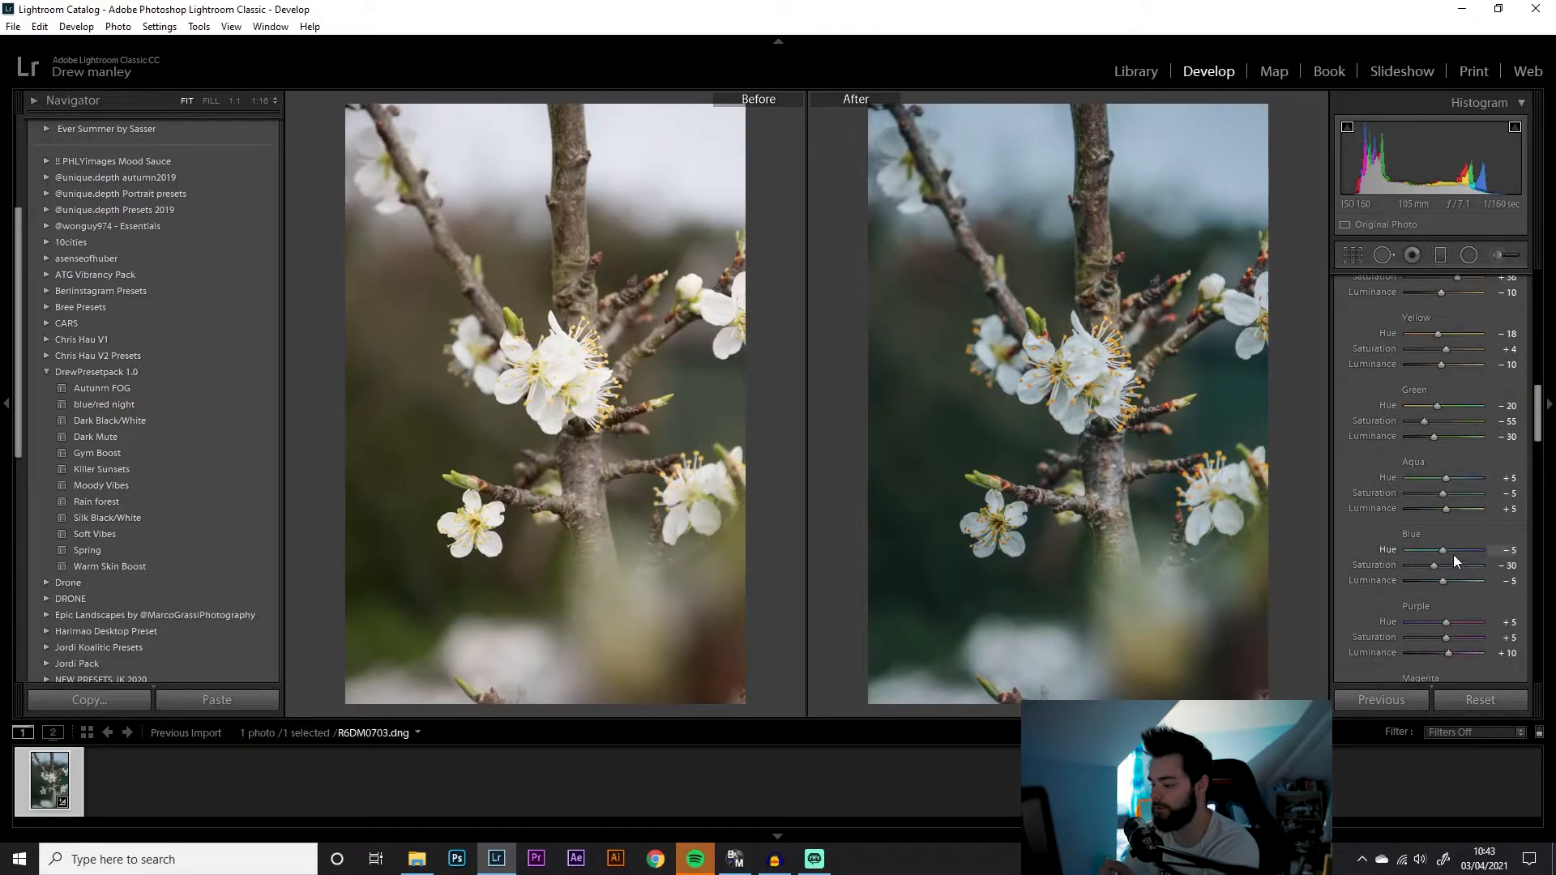
pyautogui.moveTo(1450, 551); pyautogui.dragTo(1412, 551)
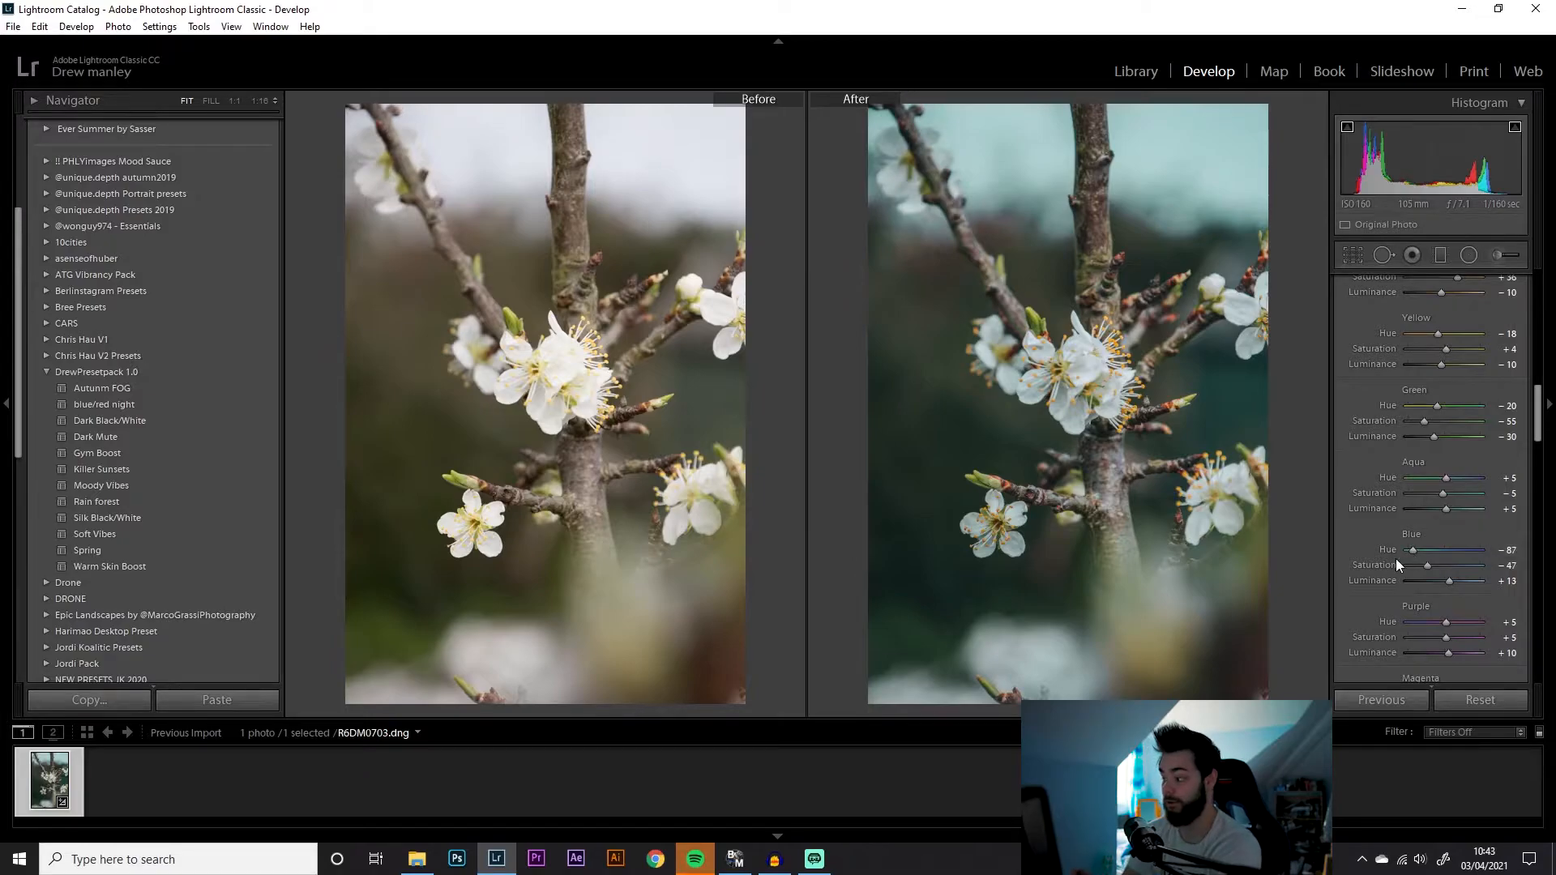
pyautogui.scroll(-3, 1418, 575)
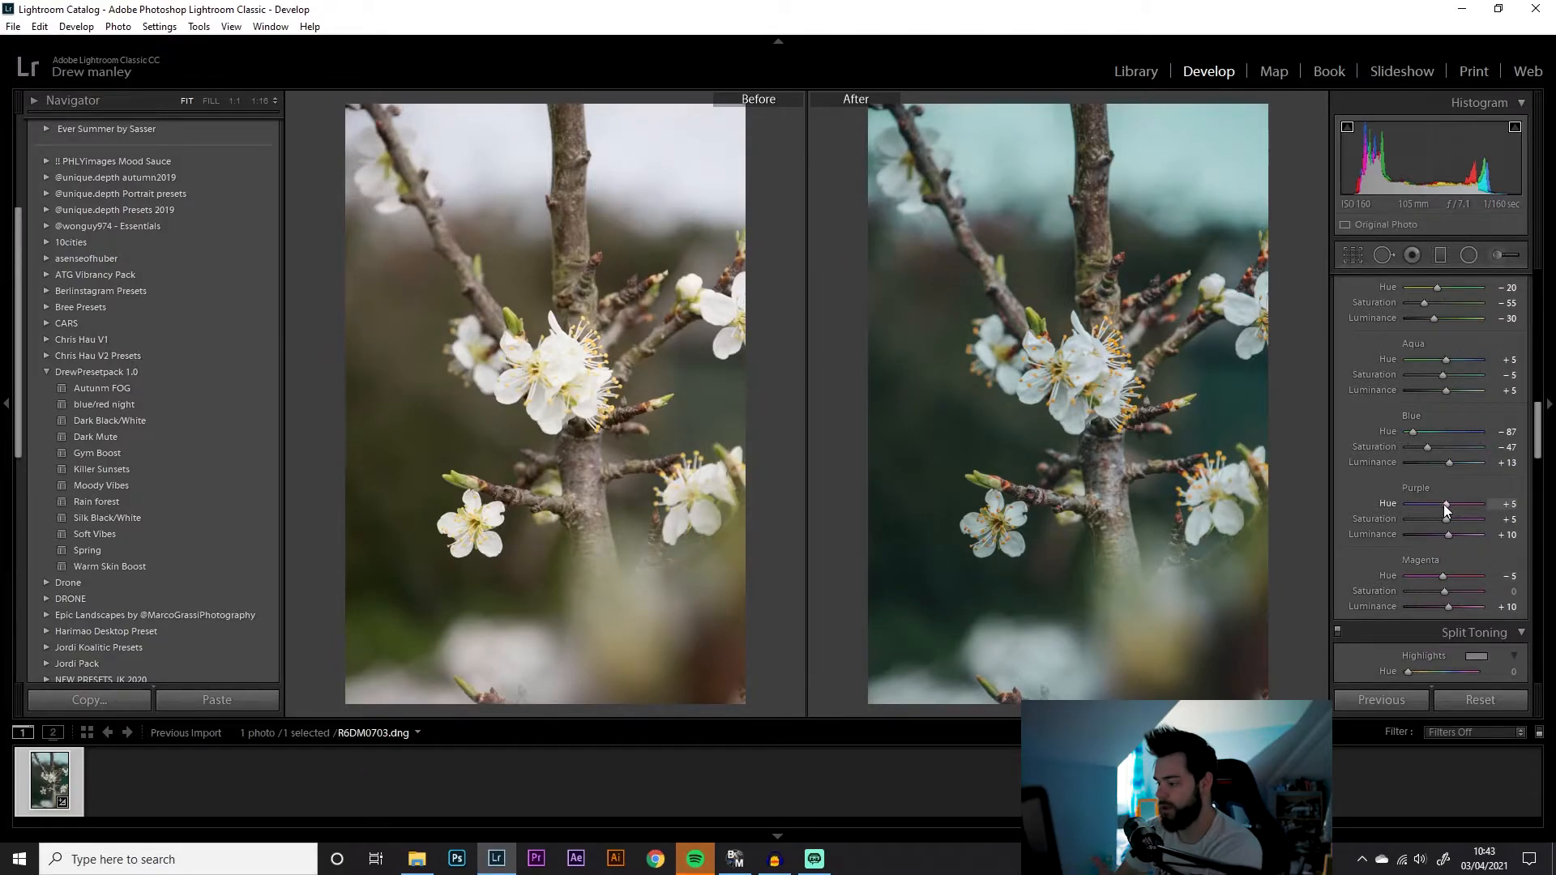
pyautogui.moveTo(1418, 435)
pyautogui.mouseDown()
pyautogui.moveTo(1471, 433)
pyautogui.moveTo(1377, 424)
pyautogui.moveTo(1451, 427)
pyautogui.moveTo(1412, 425)
pyautogui.moveTo(1456, 460)
pyautogui.moveTo(1424, 432)
pyautogui.mouseUp()
pyautogui.click(1428, 447)
# Set both the purple hue and the magenta hue to -100
pyautogui.moveTo(1447, 503); pyautogui.dragTo(1199, 498)
pyautogui.moveTo(1442, 575); pyautogui.dragTo(1223, 571)
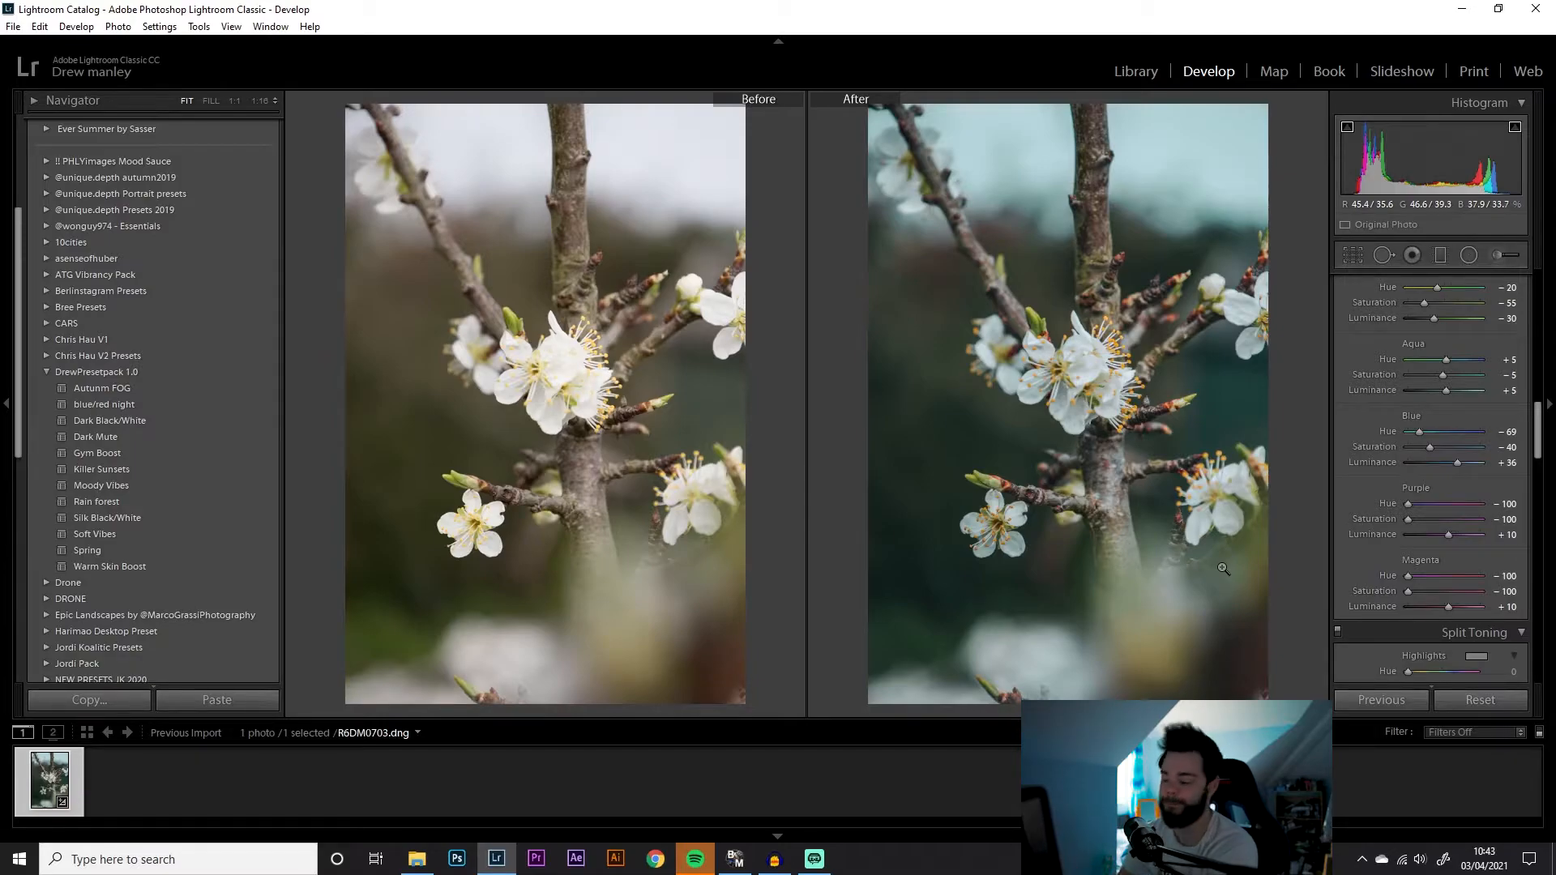
# Set the red primary hue in Calibration to -10
pyautogui.scroll(-8, 1345, 527)
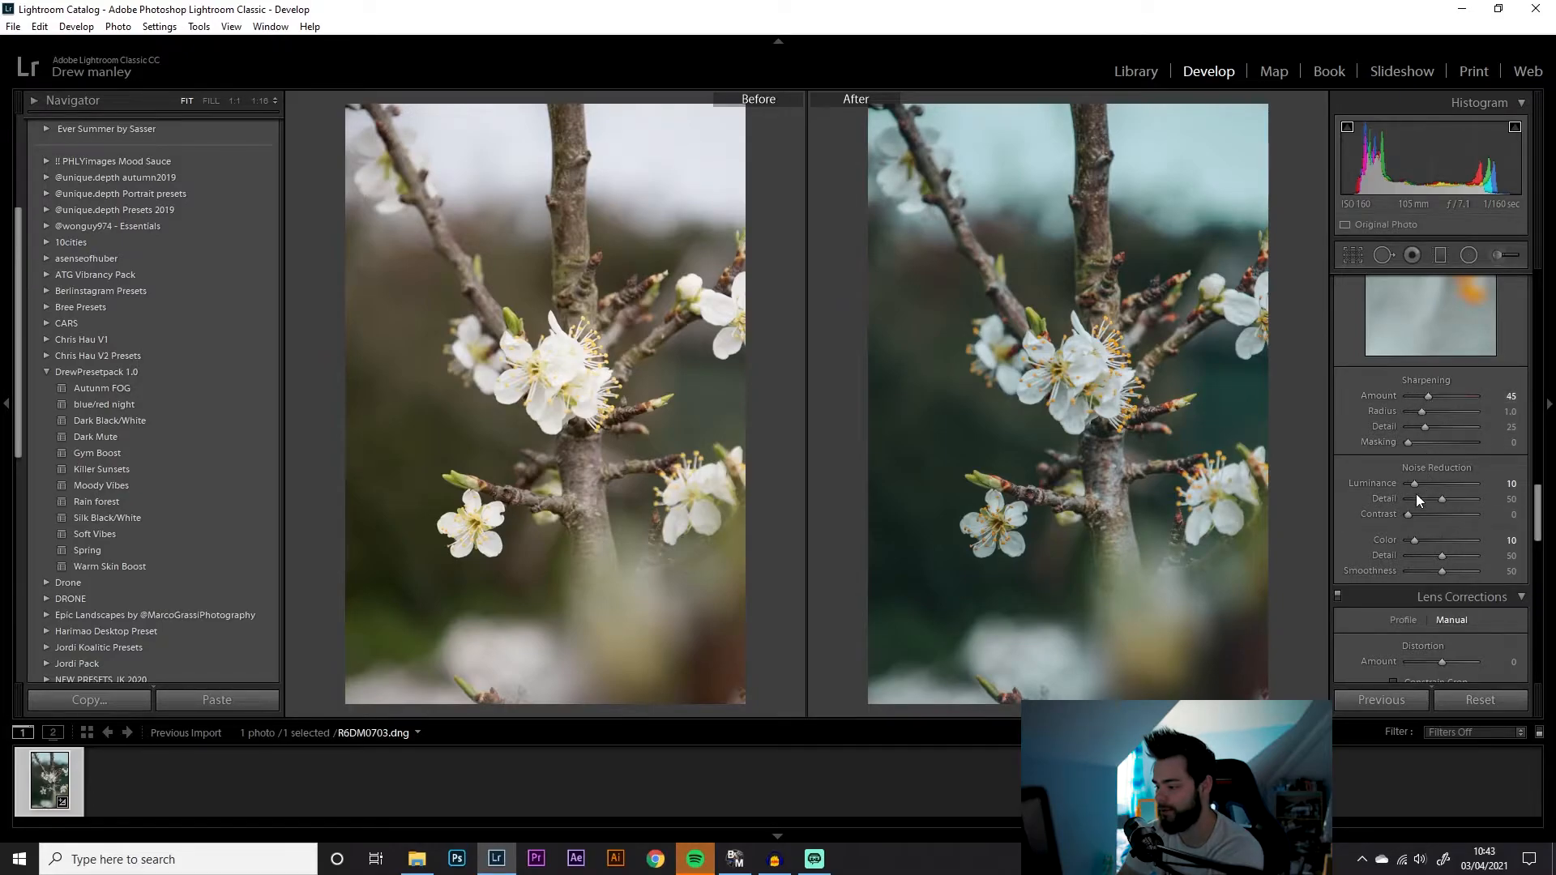
pyautogui.scroll(-4, 1417, 486)
pyautogui.scroll(-5, 1417, 489)
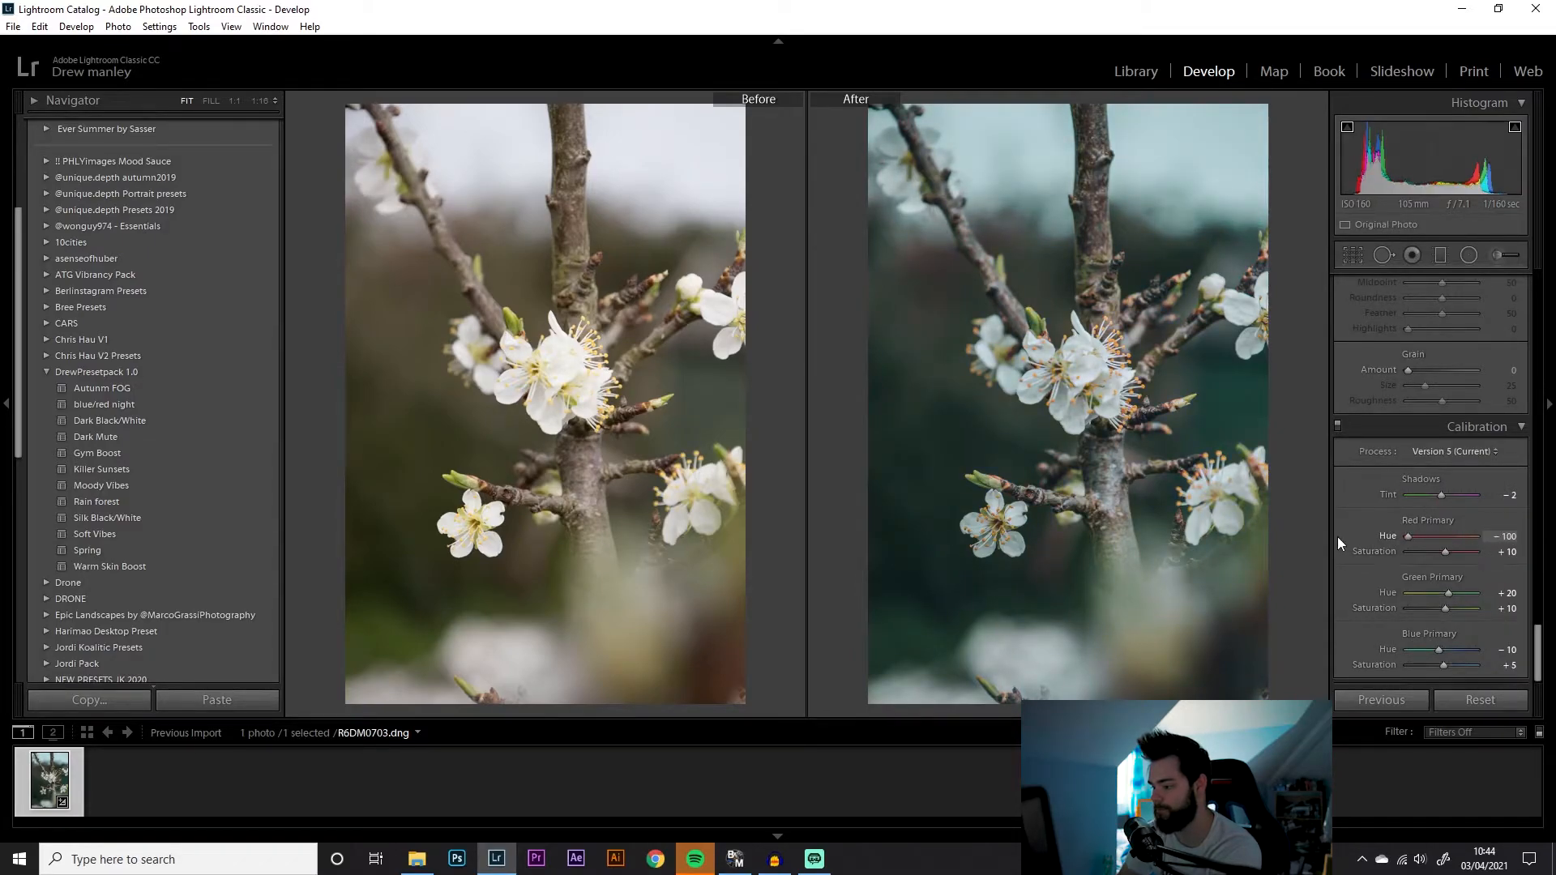
pyautogui.moveTo(1338, 538); pyautogui.dragTo(1438, 535)
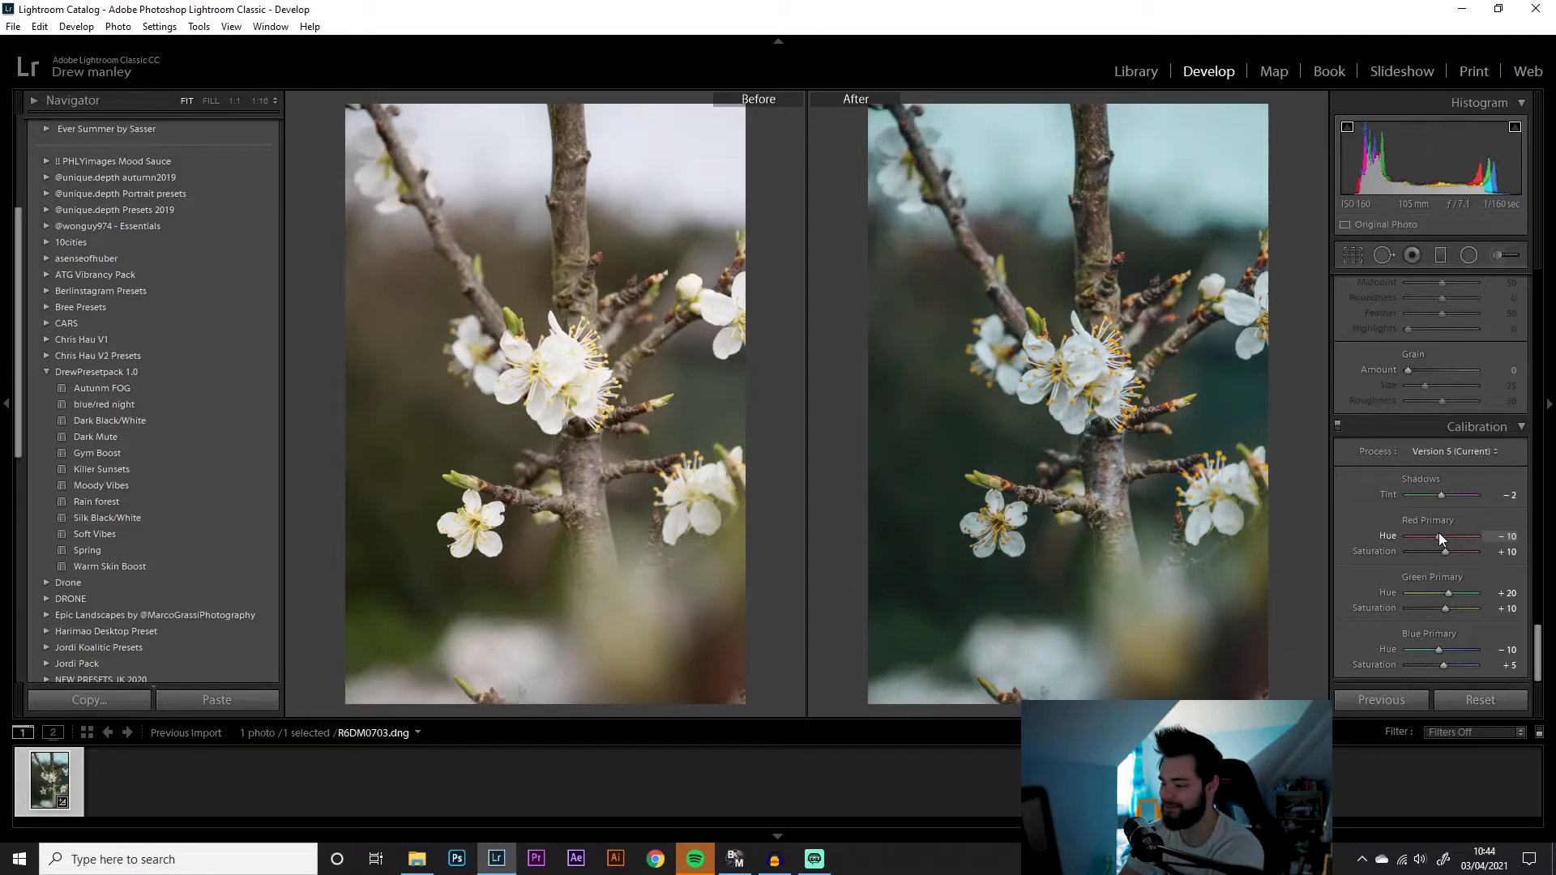
# Set the green primary hue to -31 and lower the blue primary hue
pyautogui.moveTo(1448, 593)
pyautogui.mouseDown()
pyautogui.moveTo(1516, 600)
pyautogui.moveTo(1377, 602)
pyautogui.moveTo(1464, 601)
pyautogui.mouseUp()
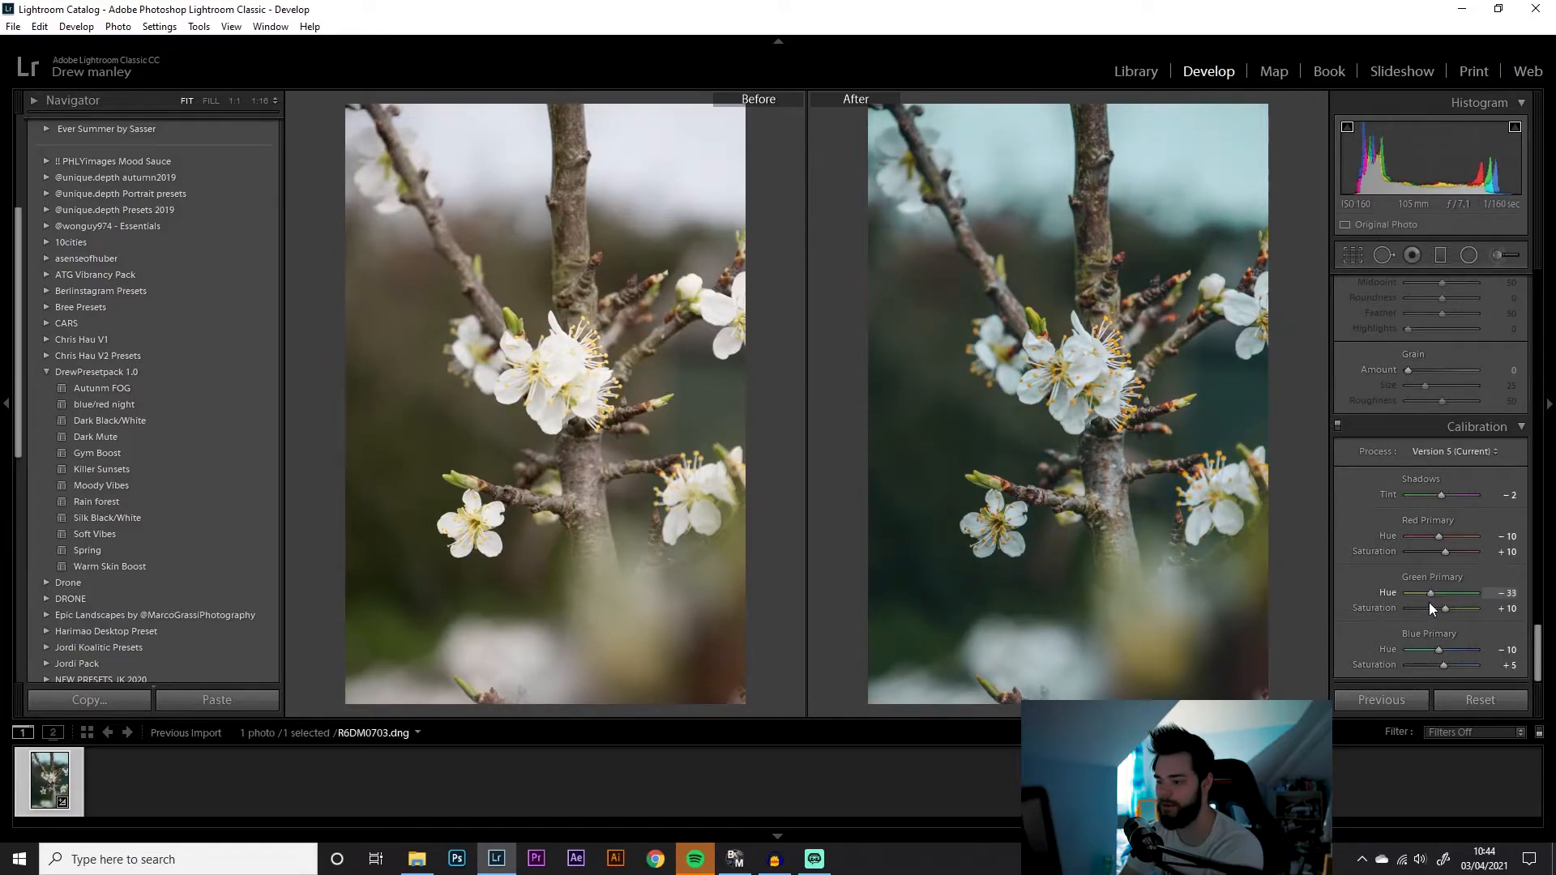
pyautogui.moveTo(1429, 602)
pyautogui.mouseDown()
pyautogui.moveTo(1442, 598)
pyautogui.moveTo(1426, 595)
pyautogui.mouseUp()
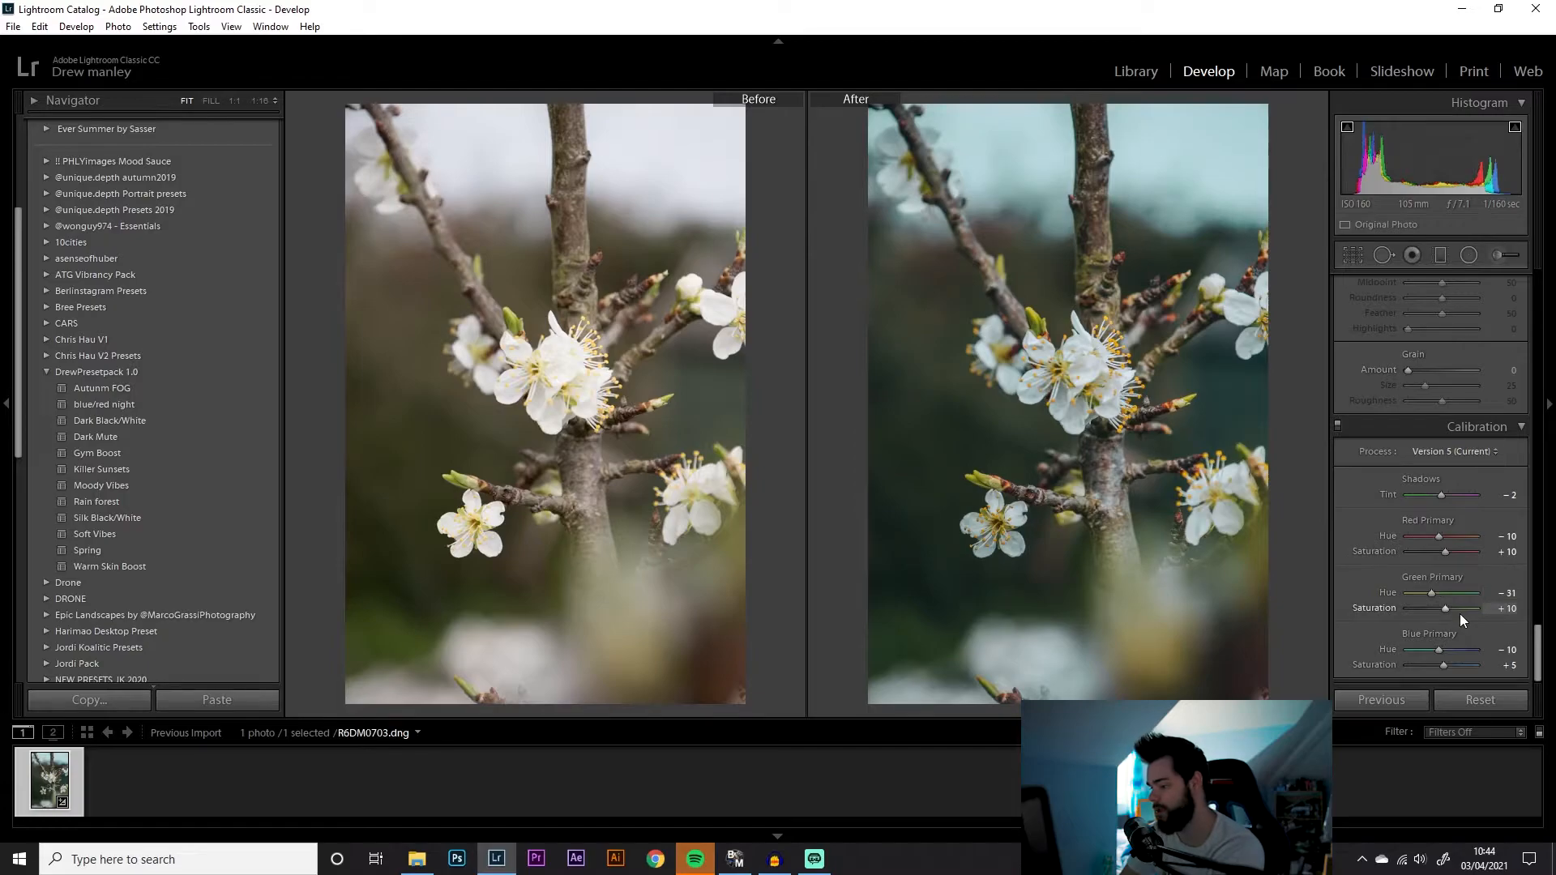
pyautogui.moveTo(1438, 650)
pyautogui.mouseDown()
pyautogui.moveTo(1508, 658)
pyautogui.moveTo(1414, 655)
pyautogui.mouseUp()
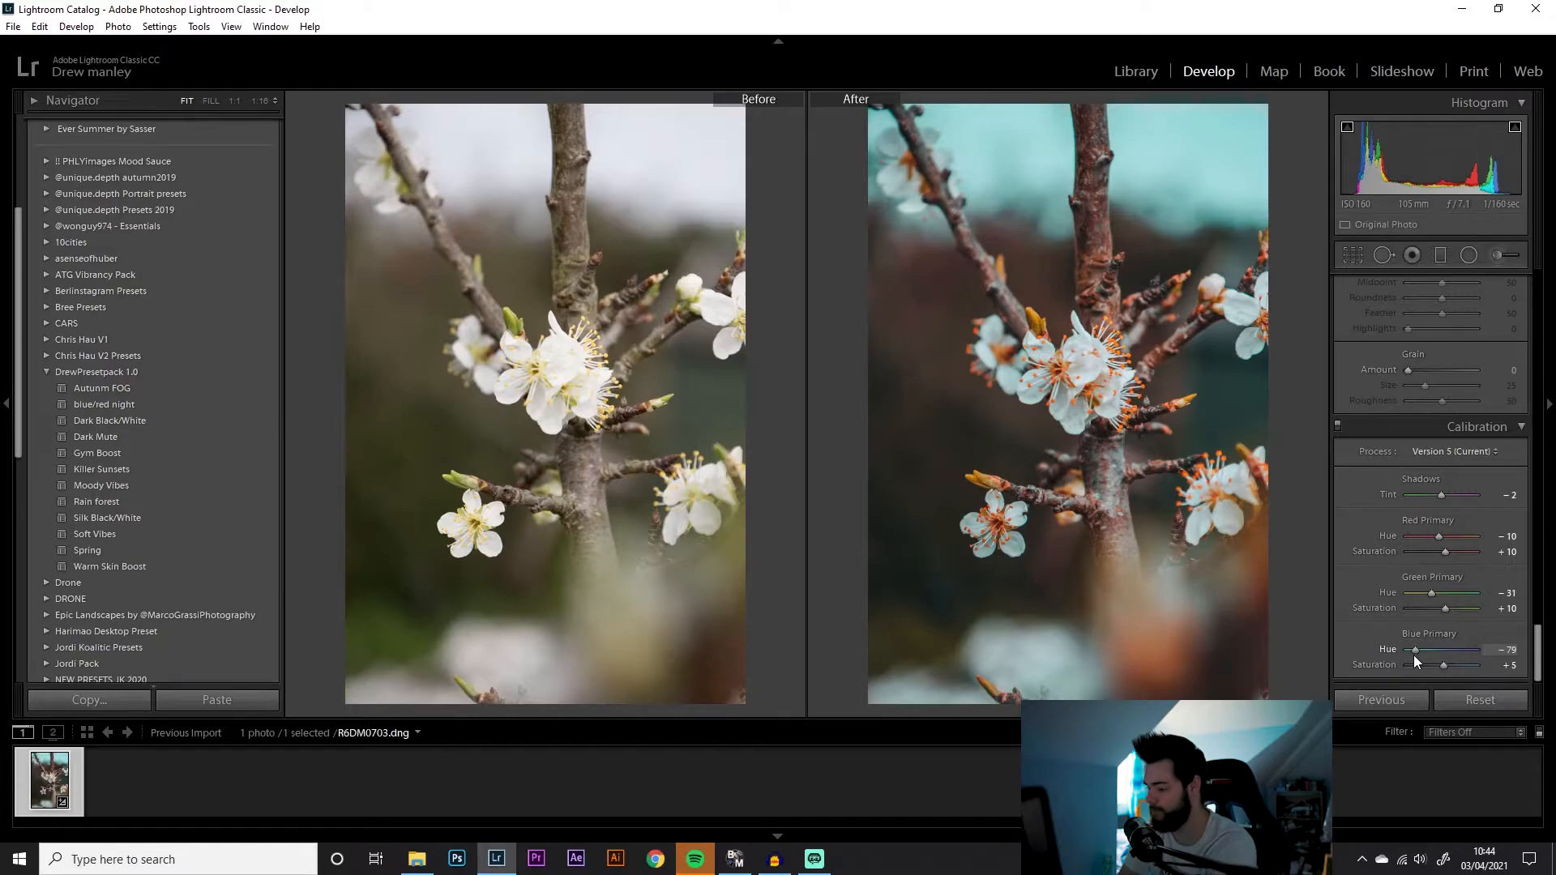
pyautogui.moveTo(1426, 654); pyautogui.dragTo(1433, 654)
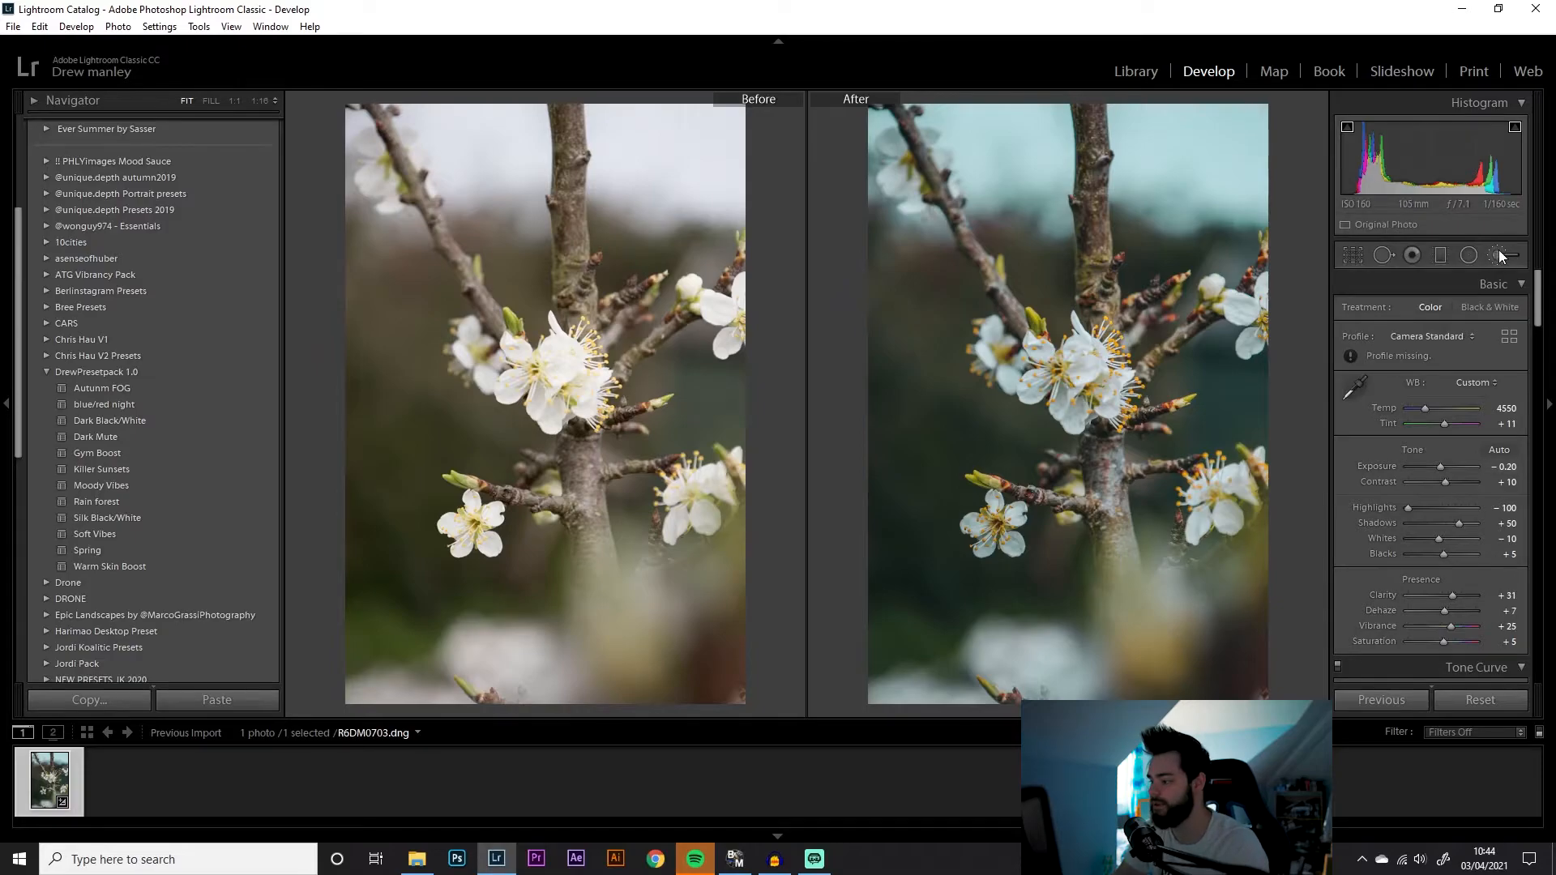
# Open the Adjustment Brush, enlarge it to size 32, and paint a mask diagonally across the whole photo
pyautogui.click(1500, 252)
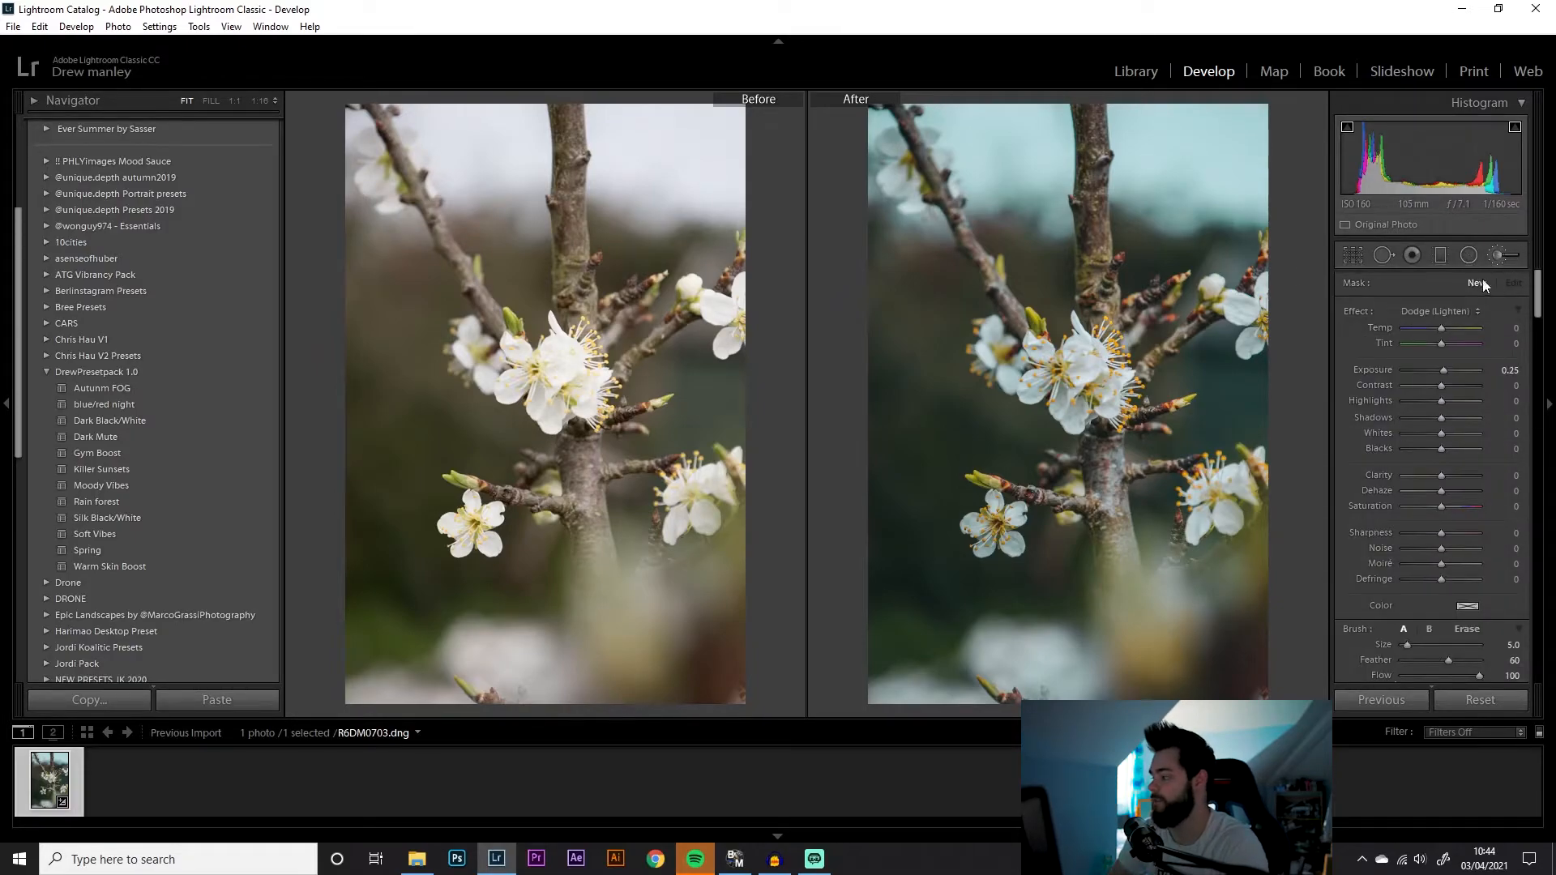
pyautogui.click(1474, 313)
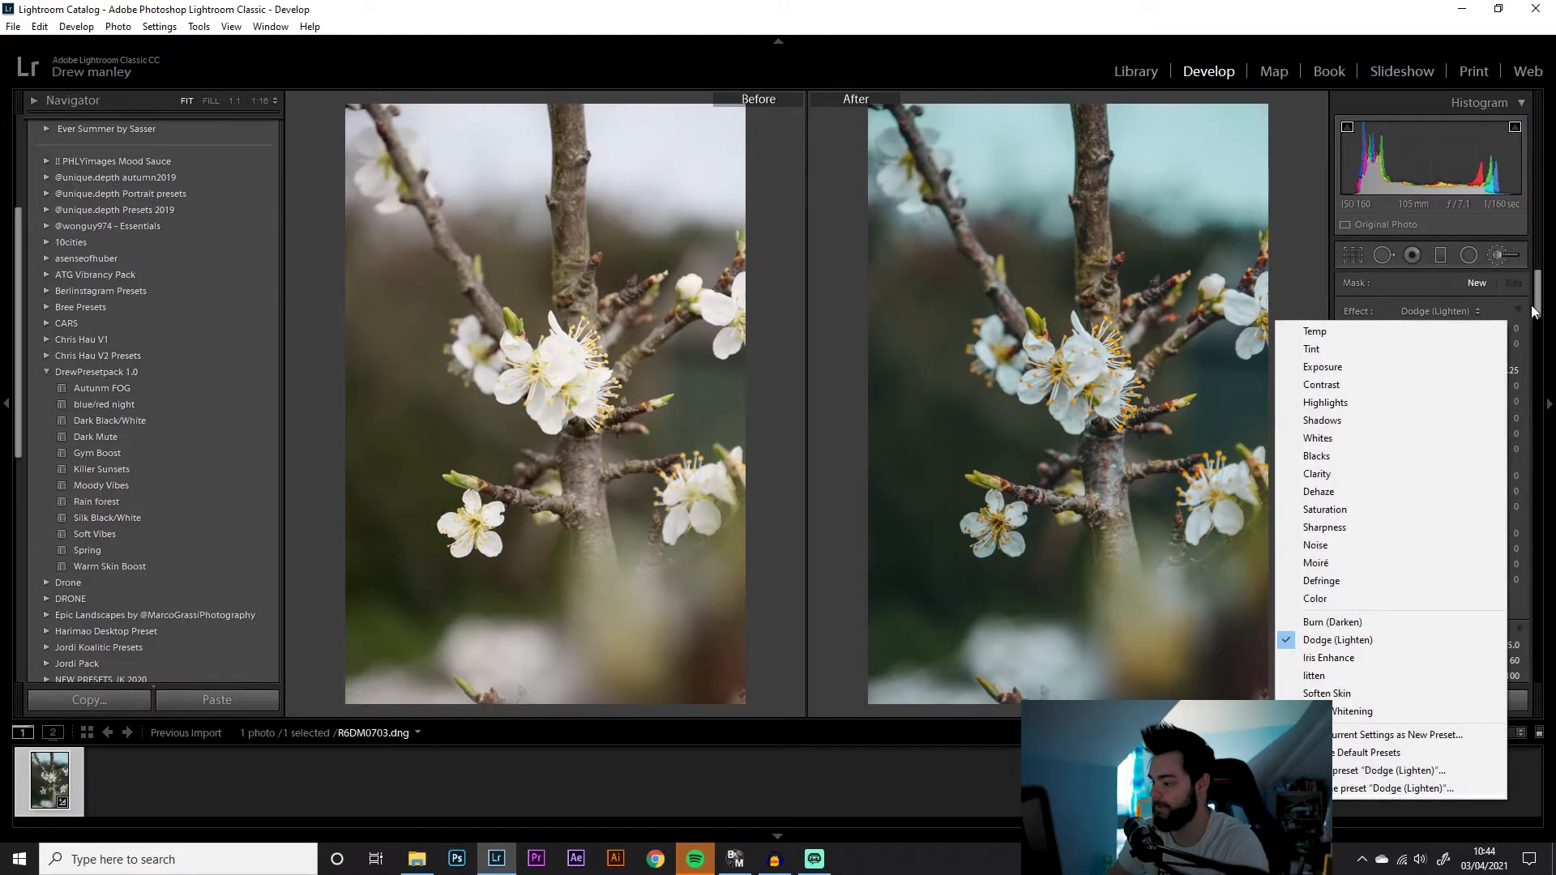
pyautogui.click(1413, 291)
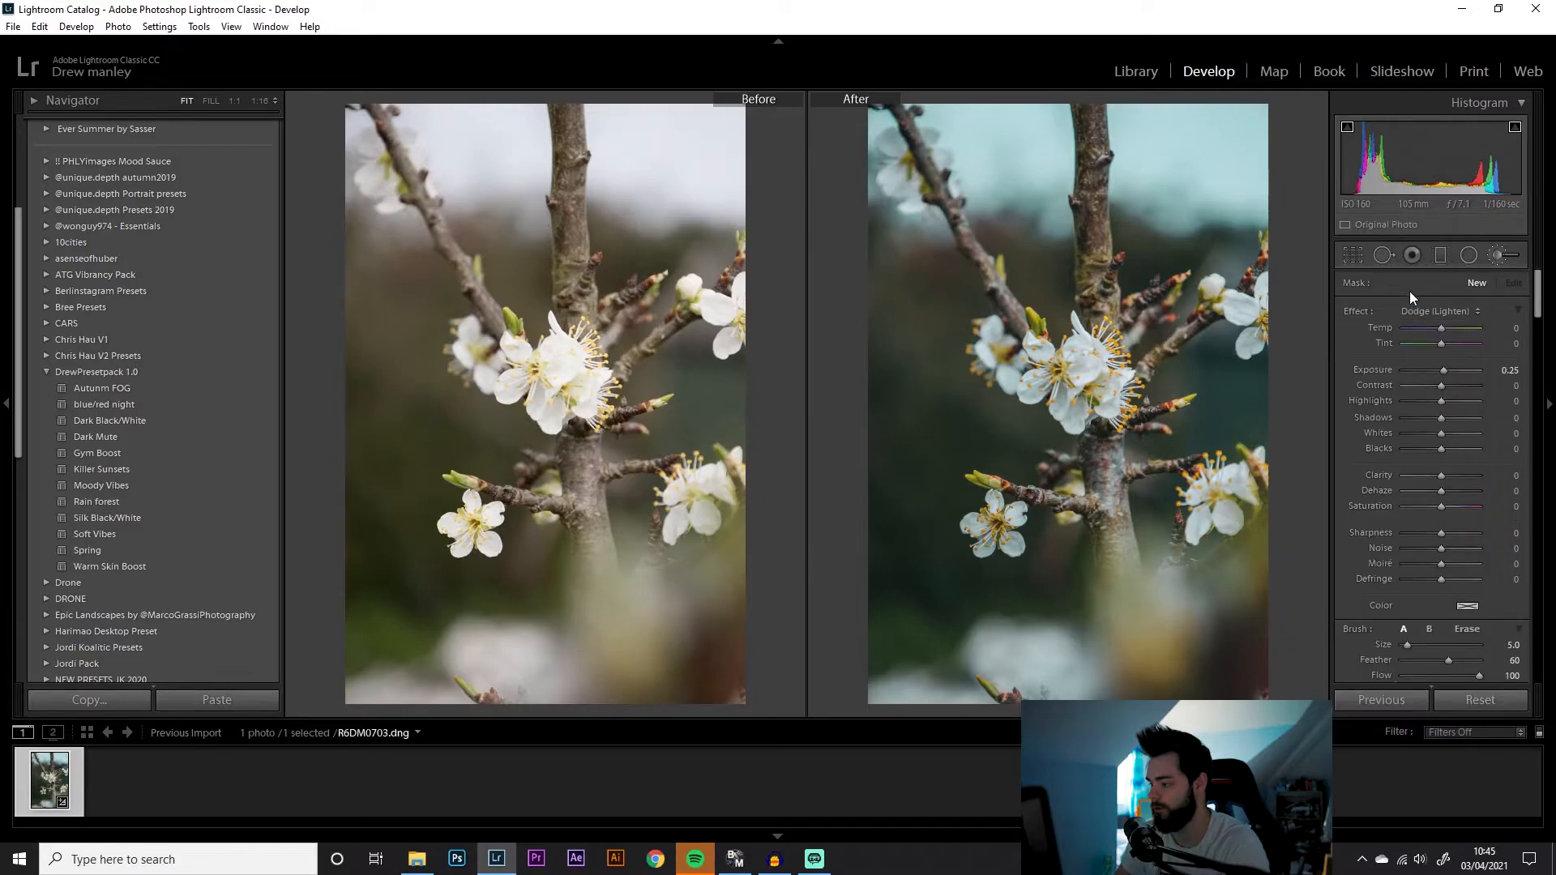
pyautogui.scroll(10, 1081, 250)
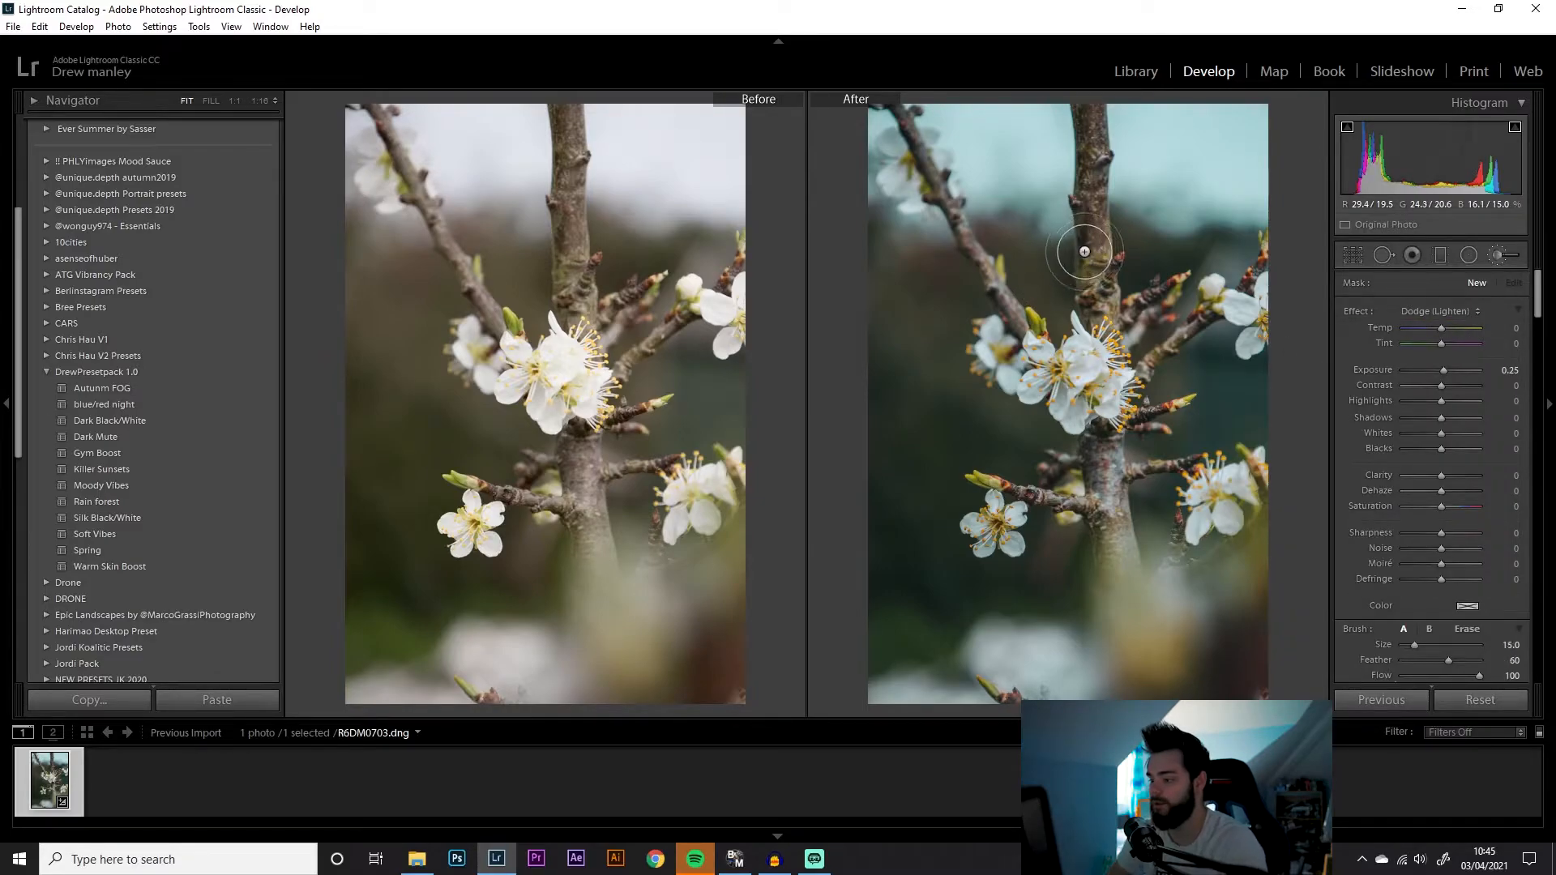
pyautogui.scroll(4, 1049, 229)
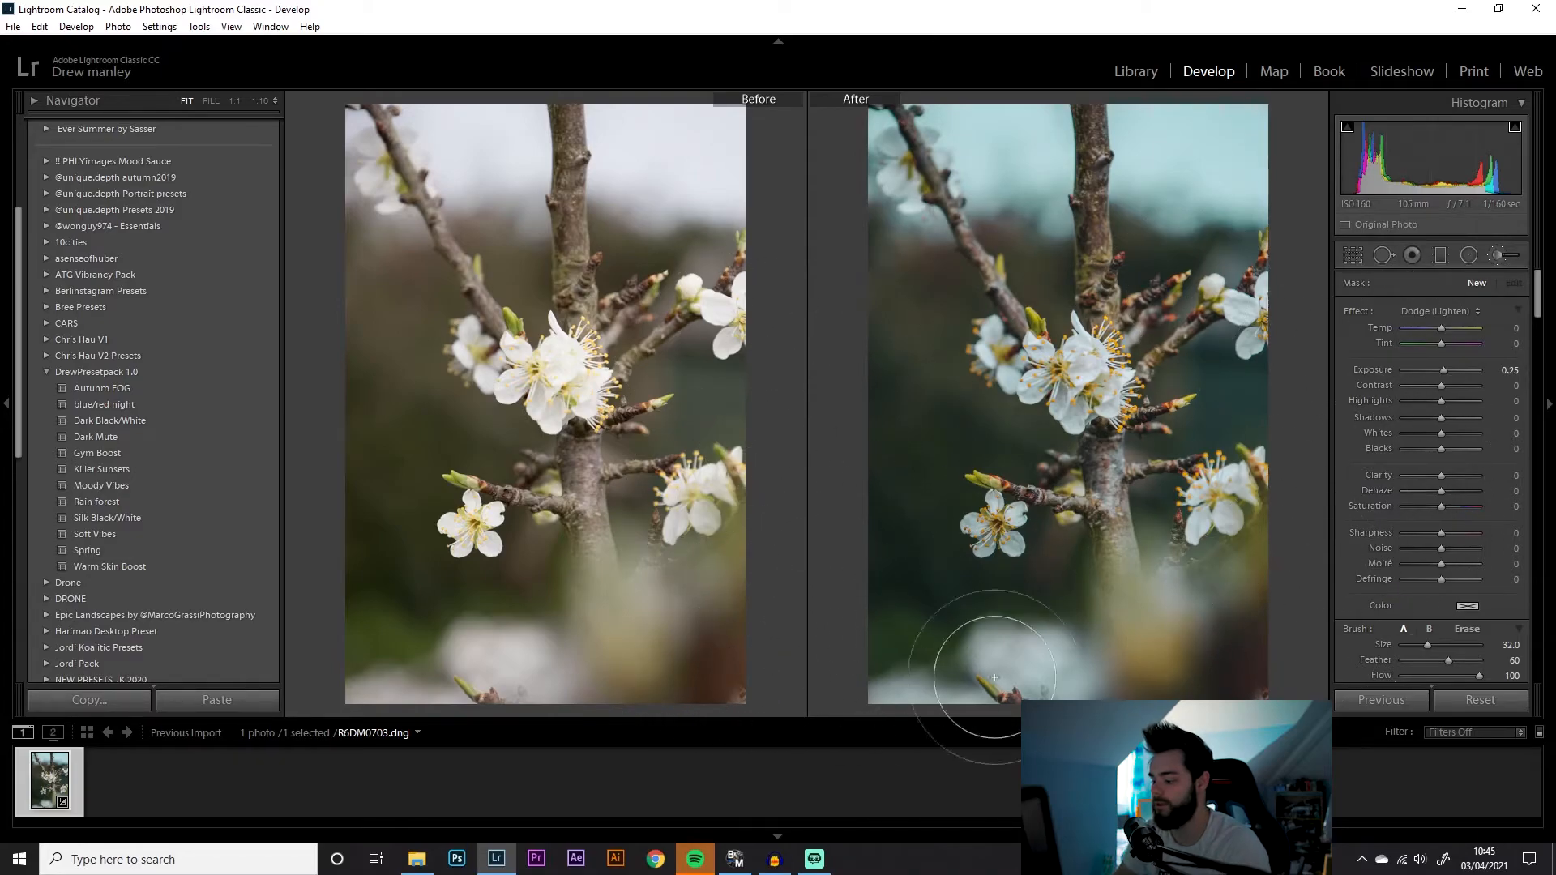
pyautogui.moveTo(1289, 684); pyautogui.dragTo(878, 128)
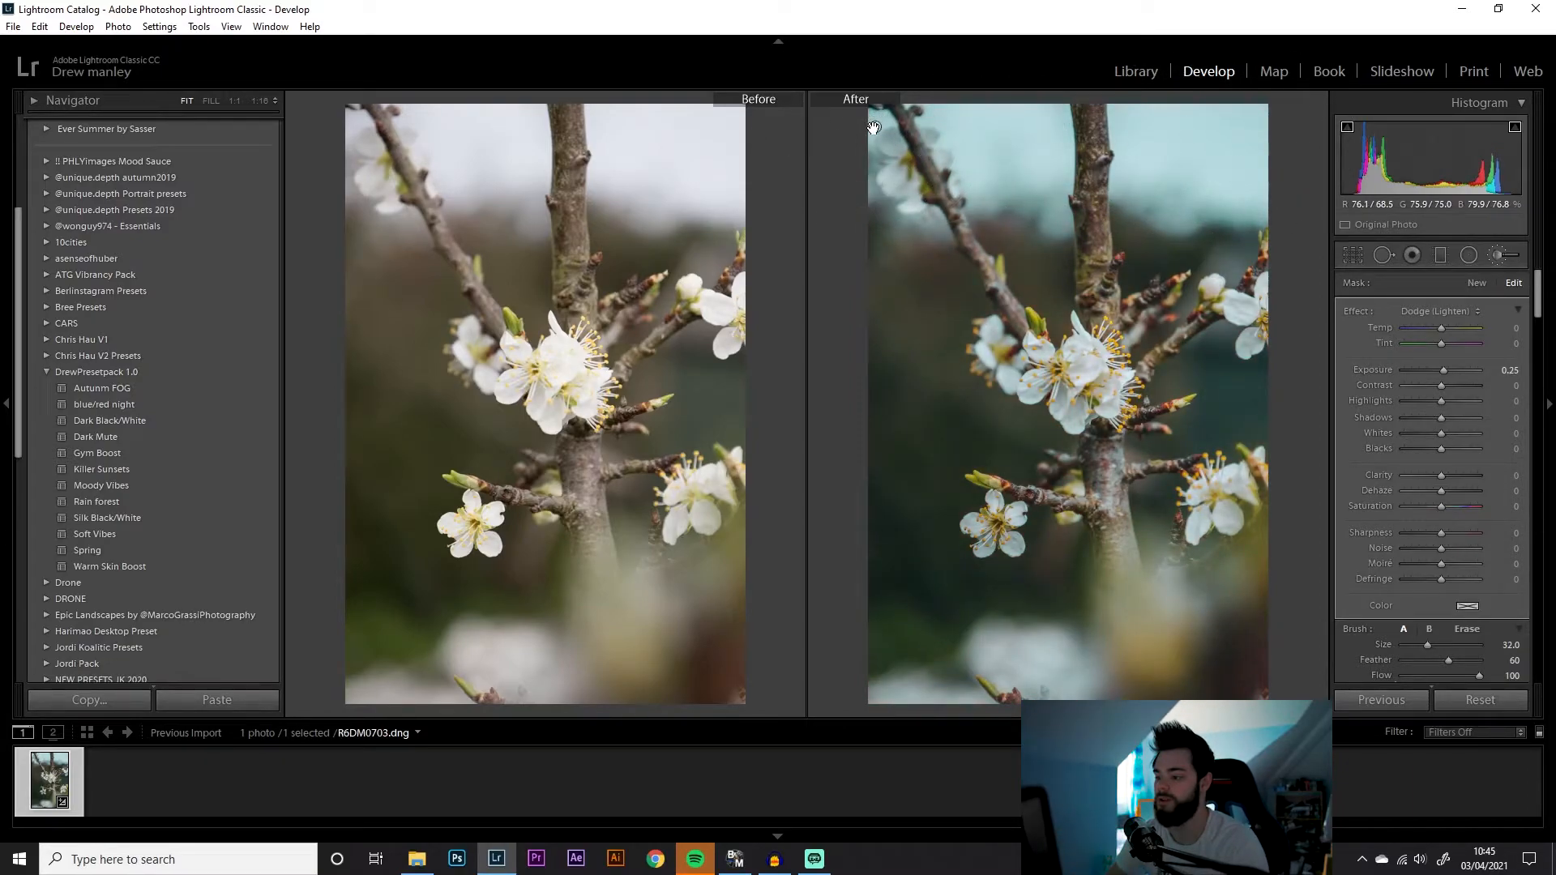
pyautogui.moveTo(874, 127)
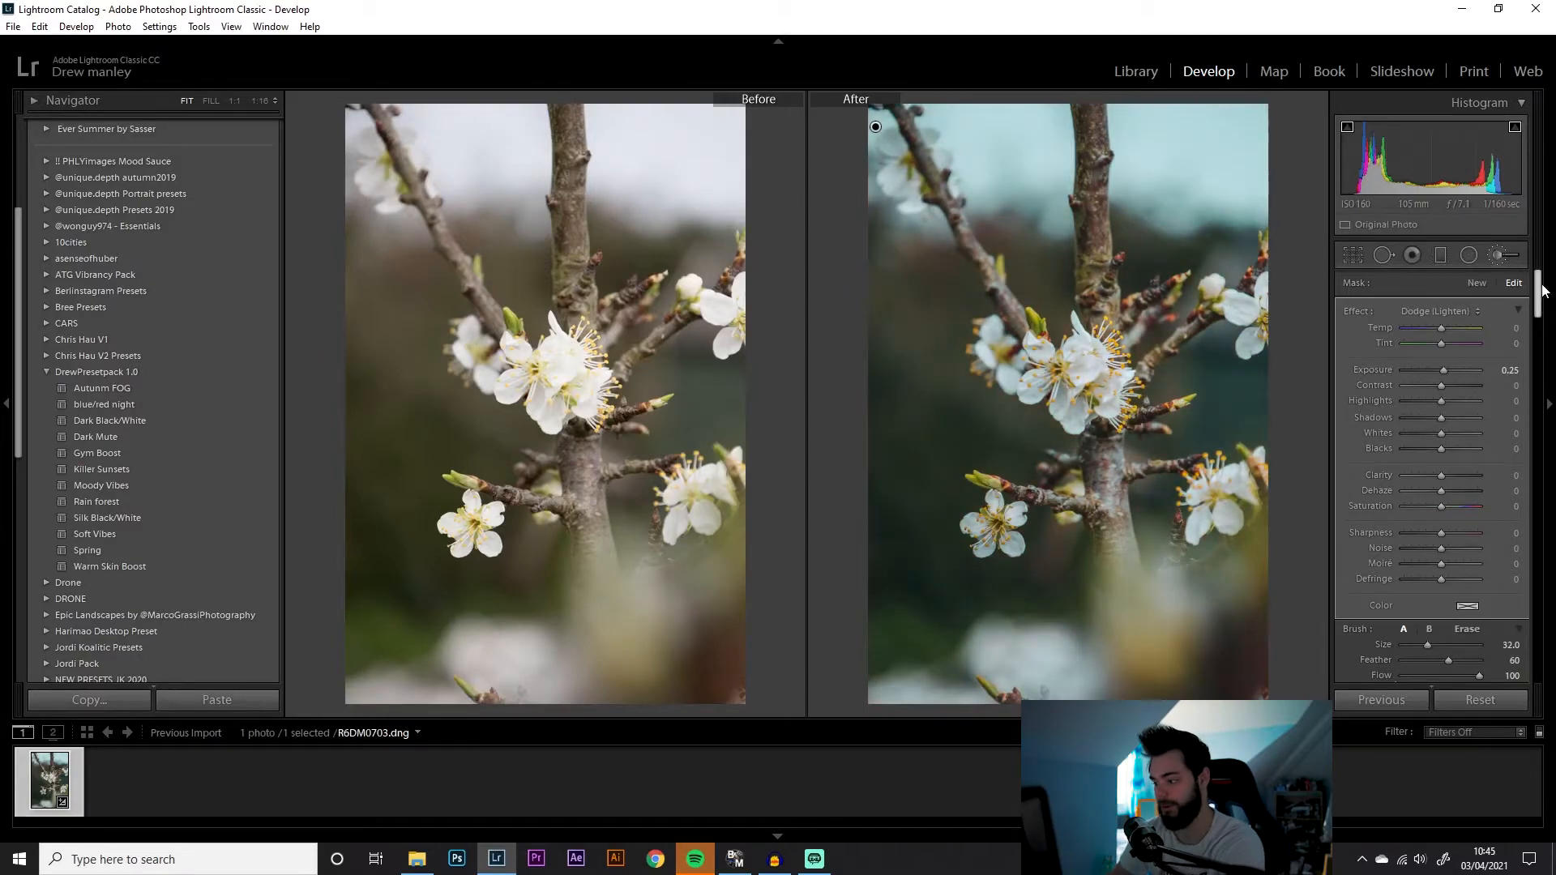
# Set the brush mask's exposure to -0.96, highlights to -54, shadows to 28 and temperature to -22
pyautogui.moveTo(1444, 371); pyautogui.dragTo(1431, 373)
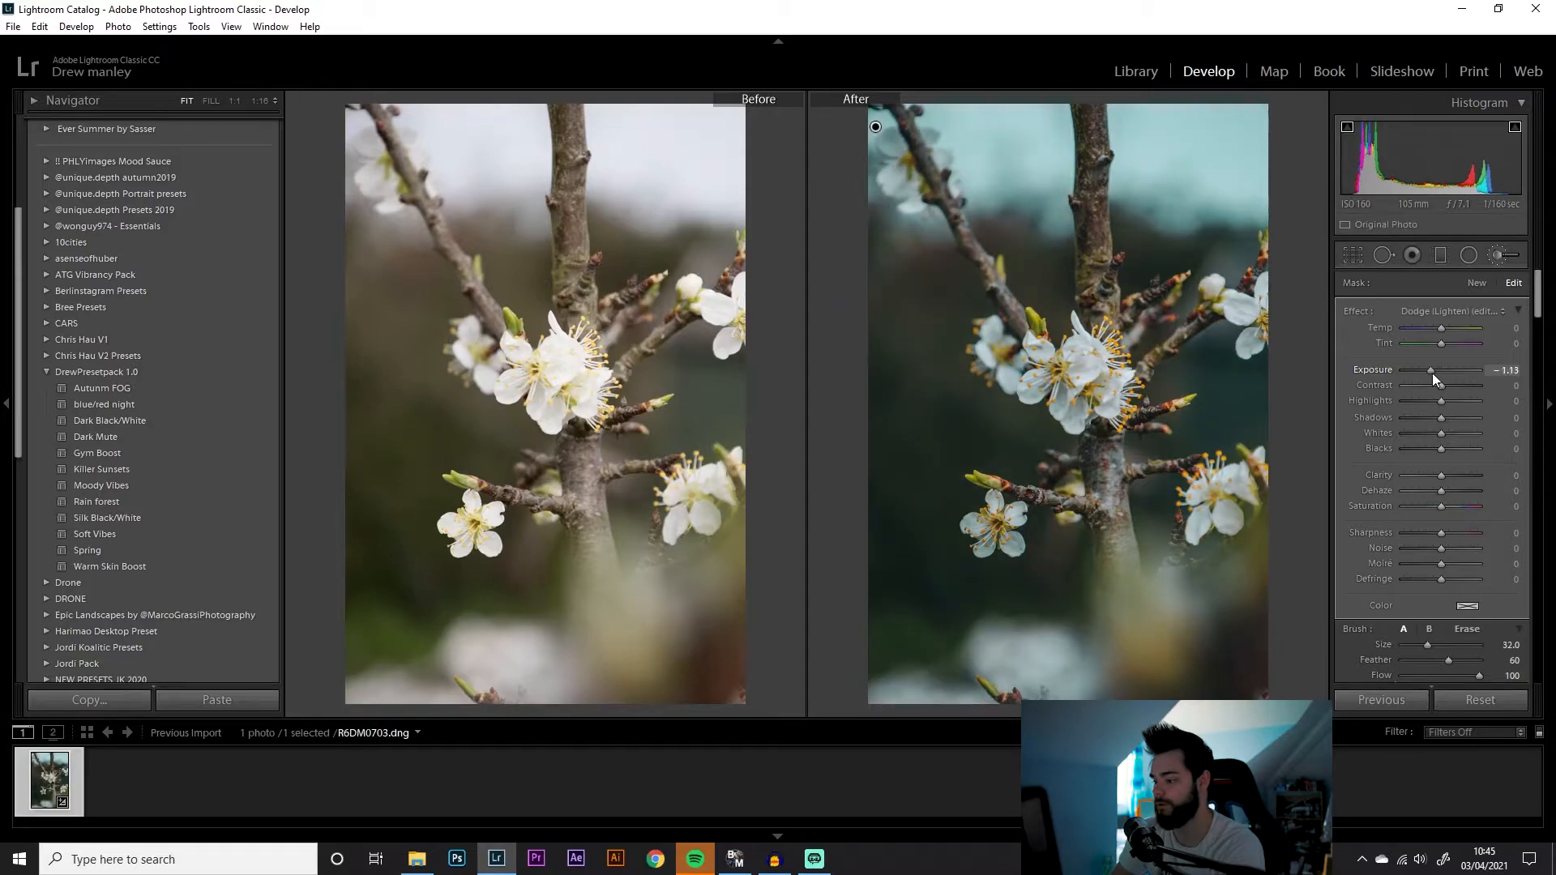
pyautogui.moveTo(1441, 419)
pyautogui.mouseDown()
pyautogui.moveTo(1454, 420)
pyautogui.moveTo(1442, 401)
pyautogui.moveTo(1422, 401)
pyautogui.mouseUp()
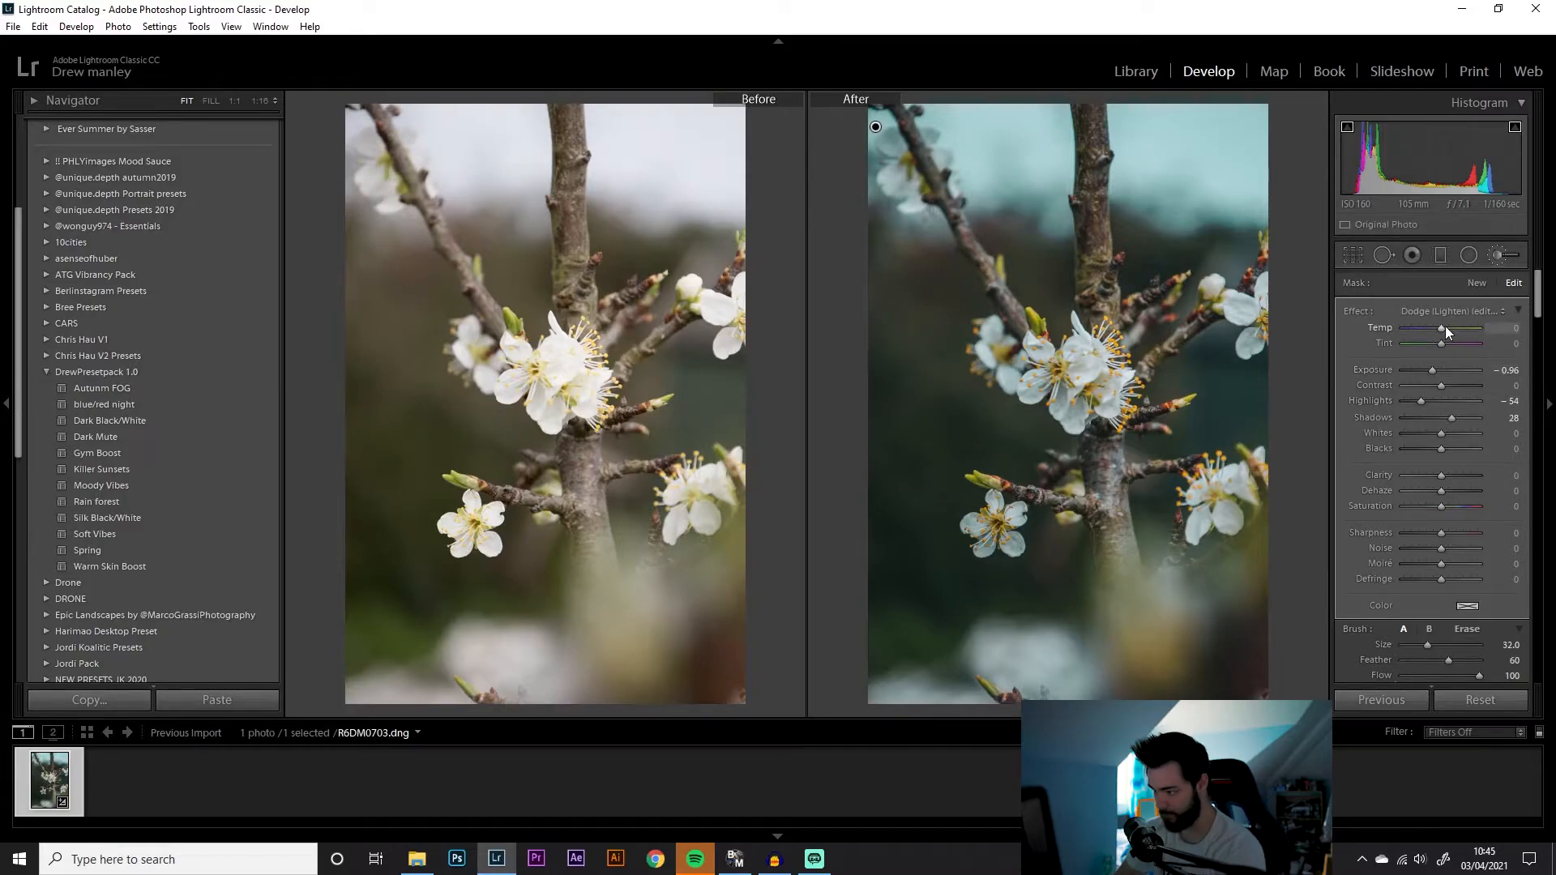
pyautogui.moveTo(1441, 326); pyautogui.dragTo(1438, 326)
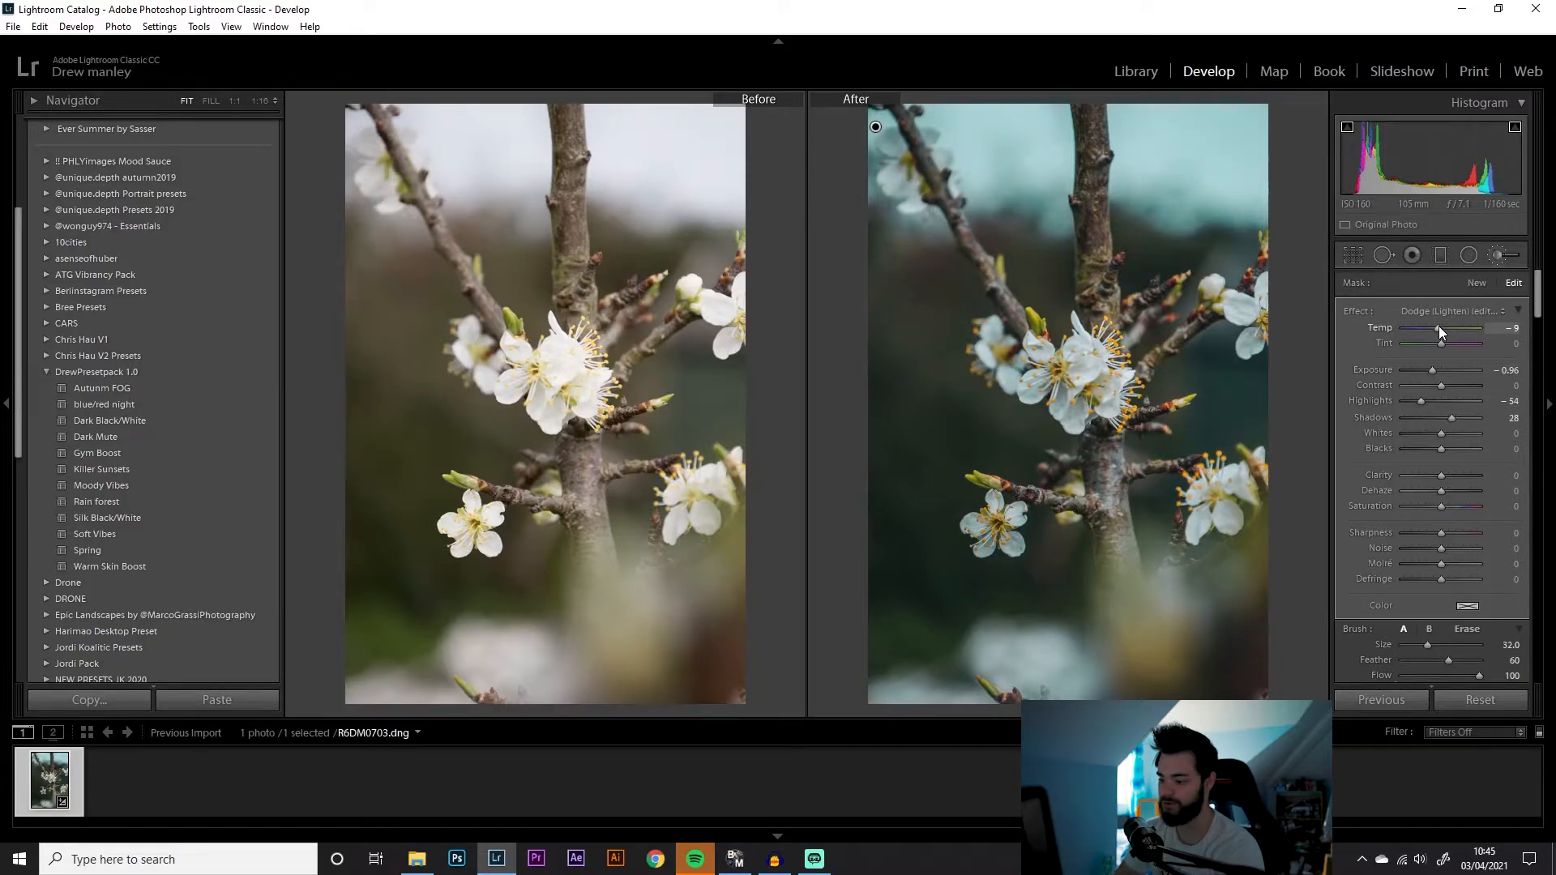
pyautogui.moveTo(1438, 332); pyautogui.dragTo(1433, 330)
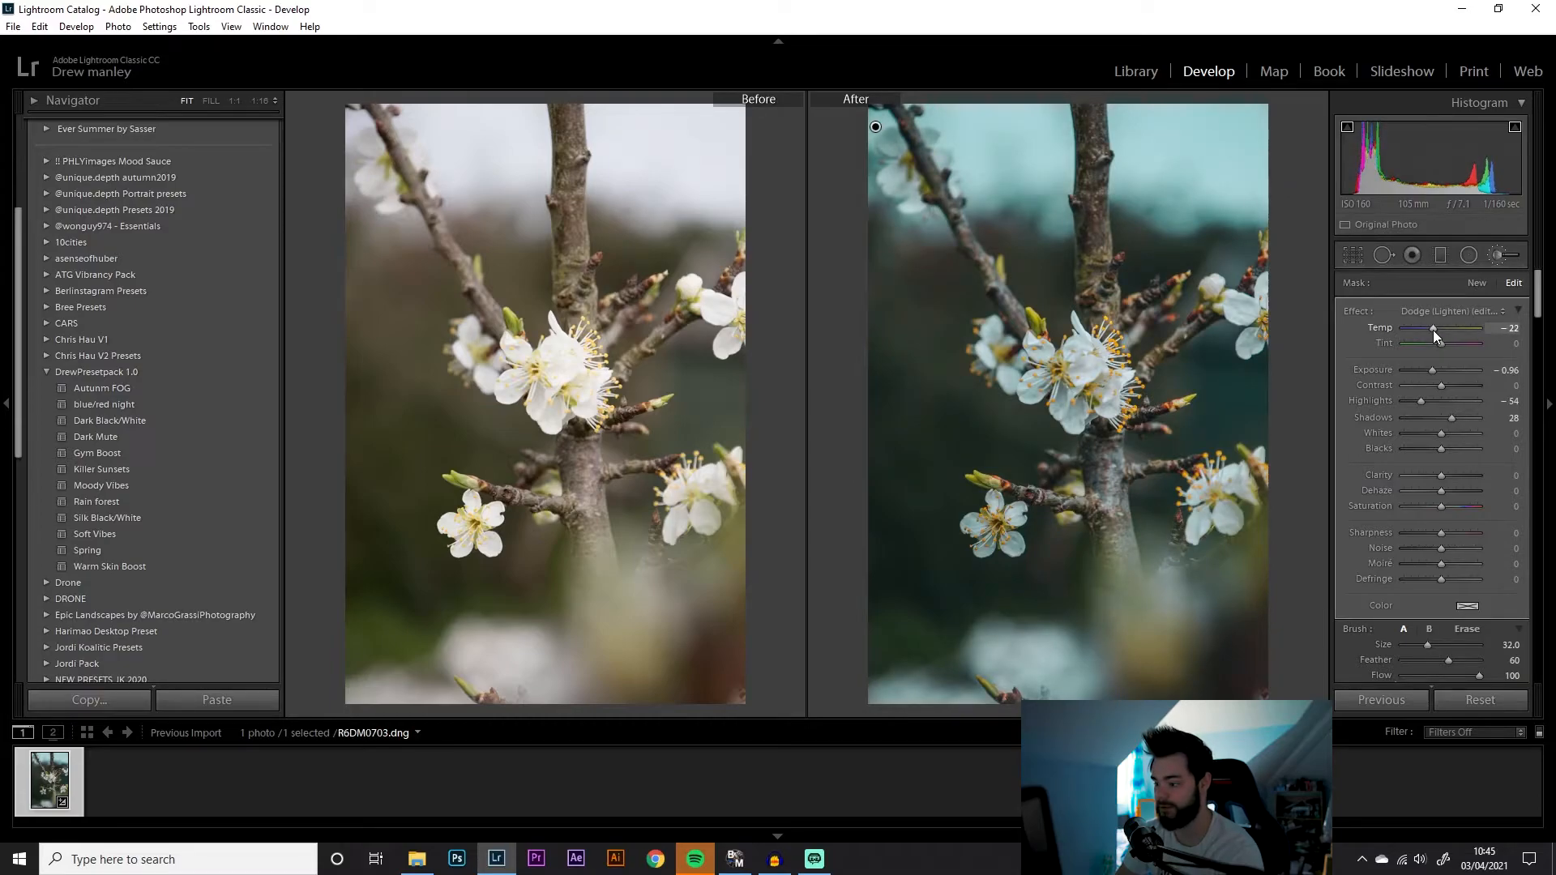
# Set the brush mask's clarity to -100, saturation to -26 and sharpness to -100
pyautogui.moveTo(1442, 504); pyautogui.dragTo(1392, 477)
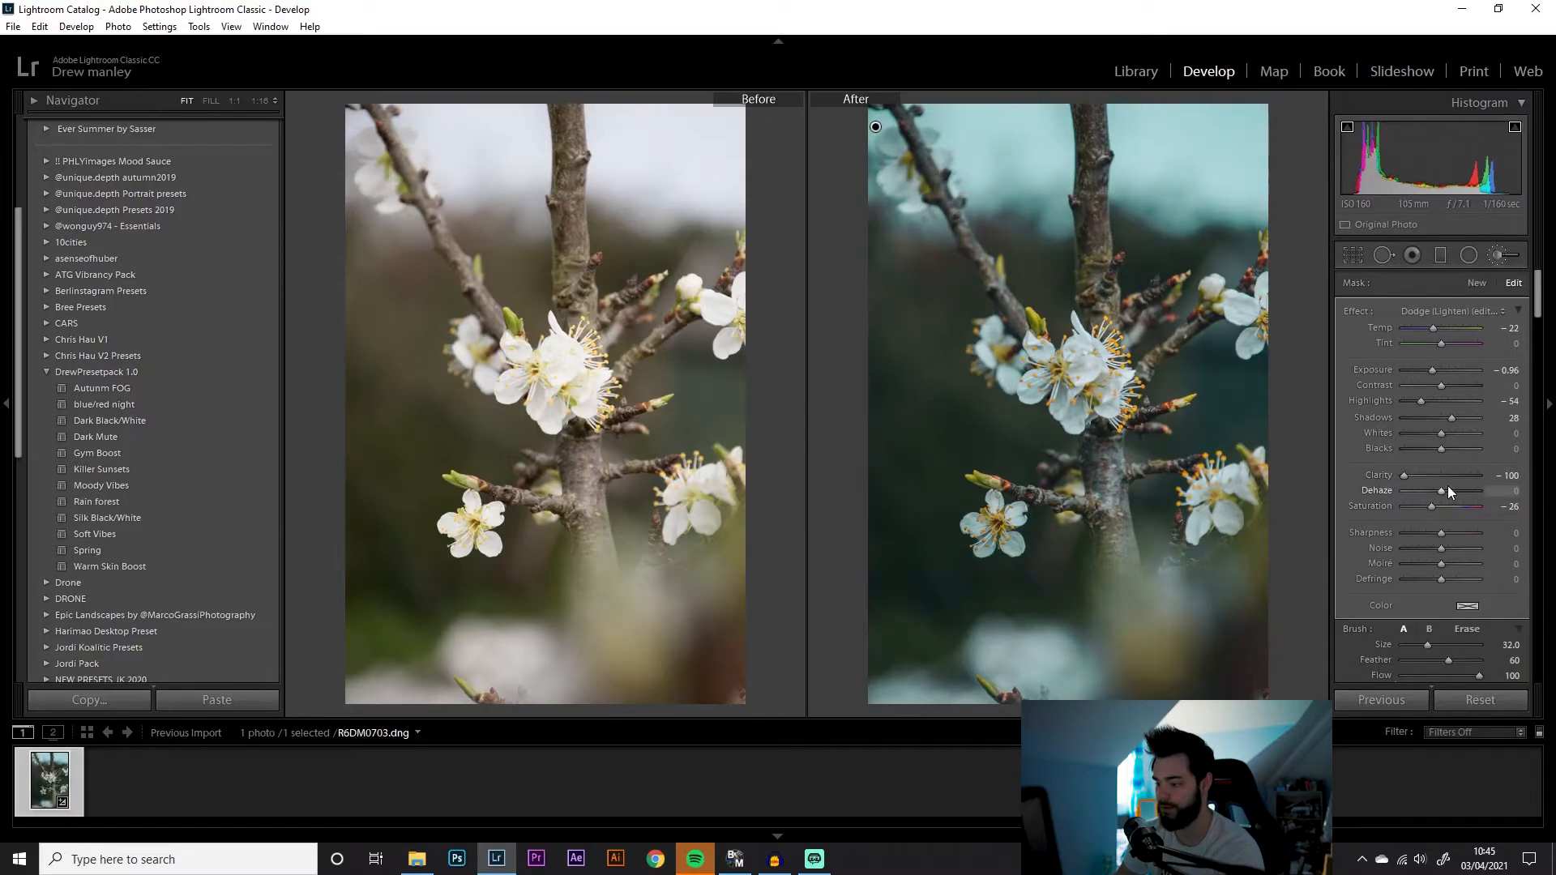
pyautogui.moveTo(1441, 533); pyautogui.dragTo(1394, 533)
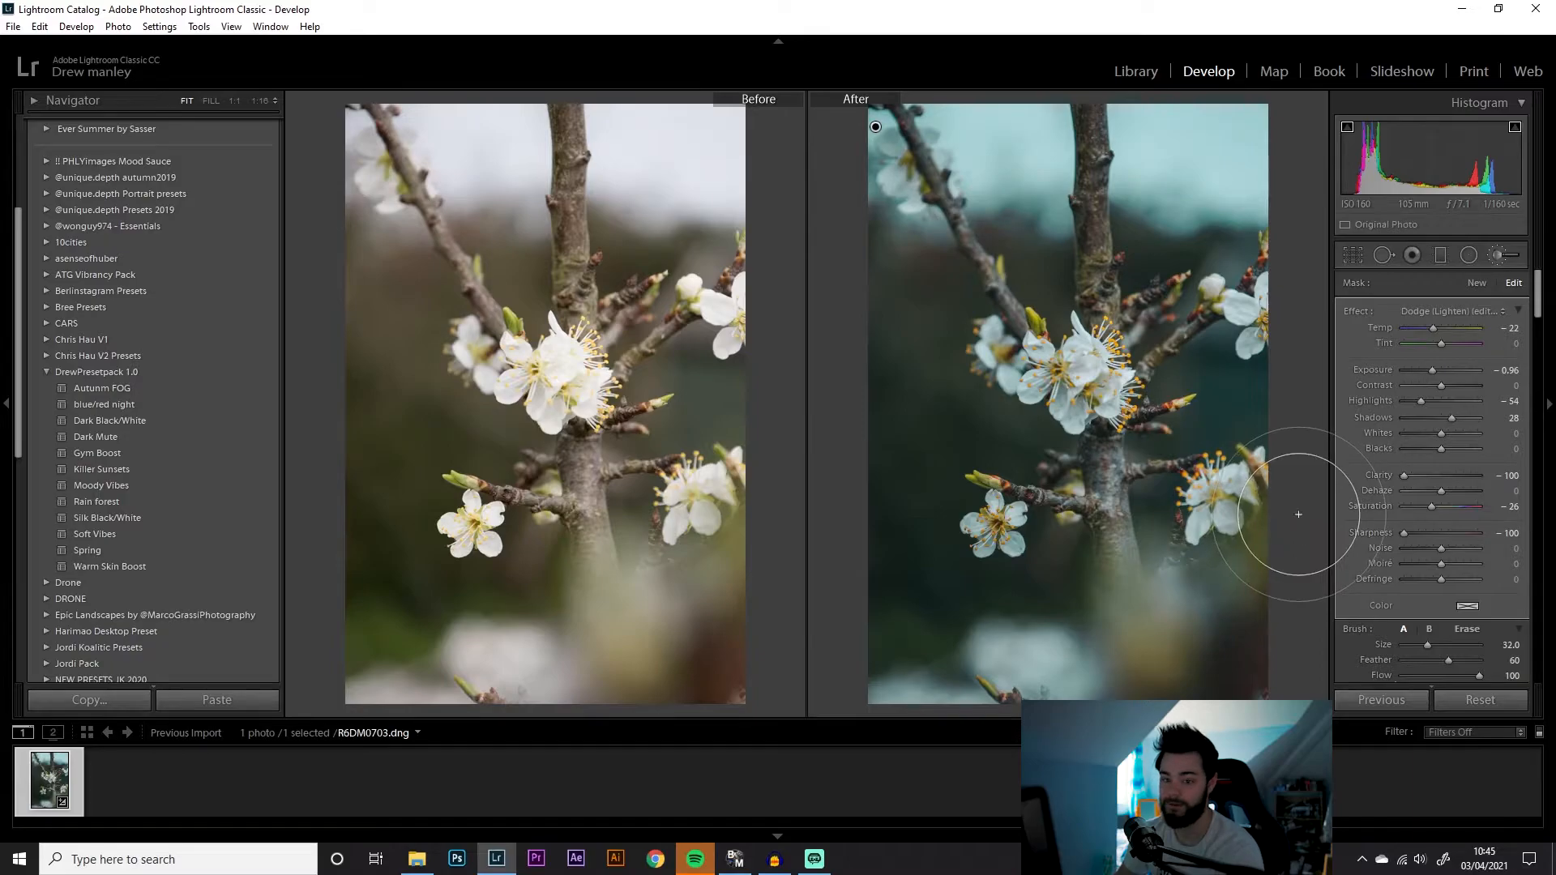
# Erase the mask from the main blossoms with a smaller eraser brush of about size 15
pyautogui.press('alt')
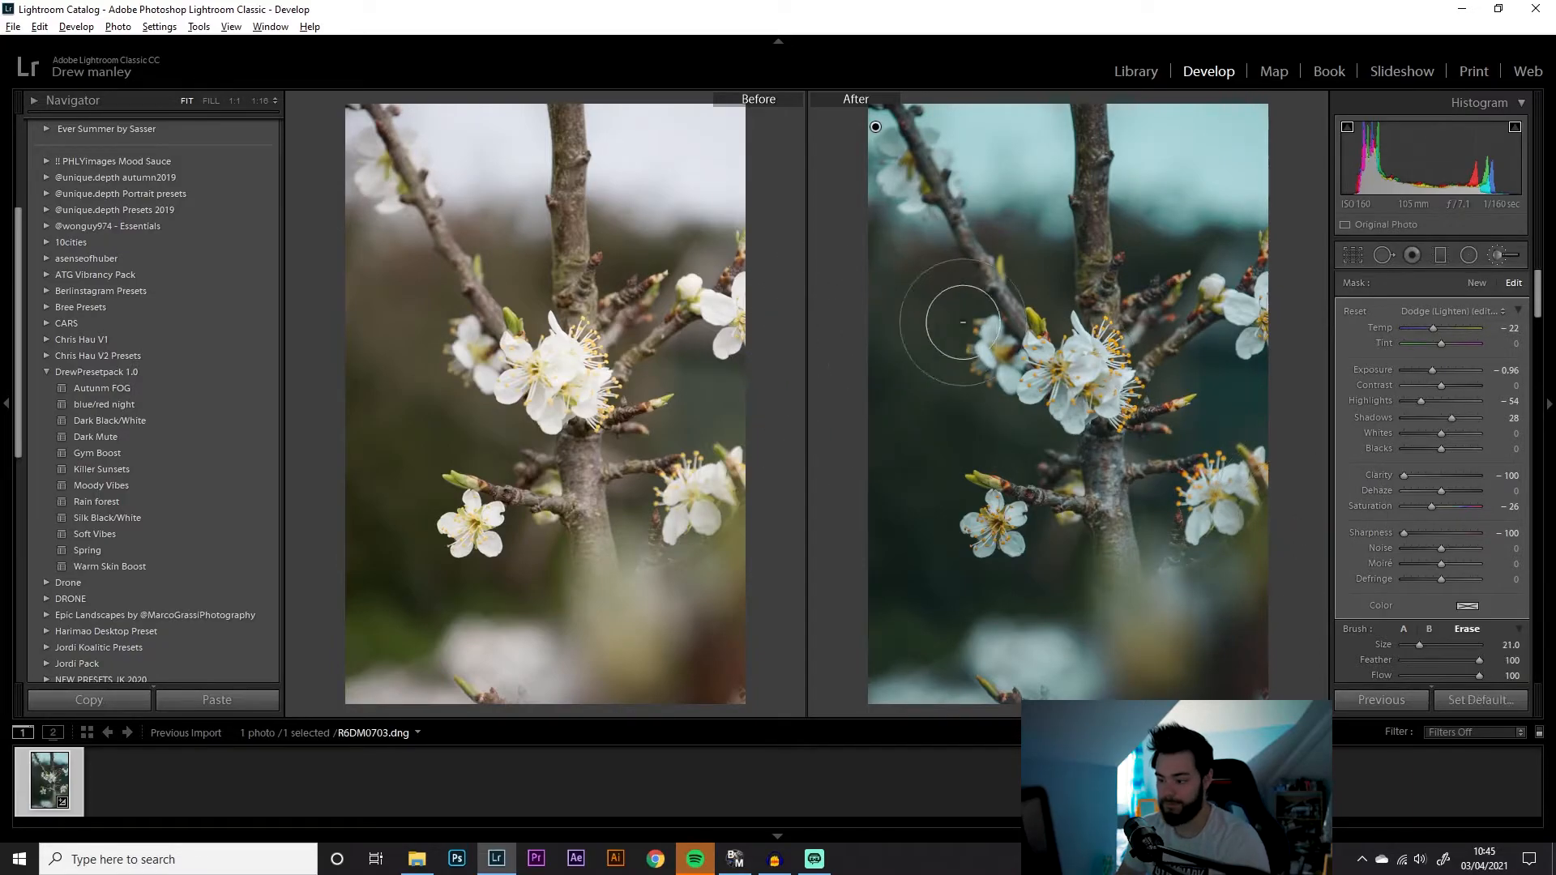
pyautogui.scroll(-4, 1089, 326)
pyautogui.moveTo(1090, 325)
pyautogui.mouseDown()
pyautogui.moveTo(1086, 383)
pyautogui.moveTo(1089, 358)
pyautogui.moveTo(1033, 416)
pyautogui.moveTo(1024, 359)
pyautogui.moveTo(1077, 365)
pyautogui.mouseUp()
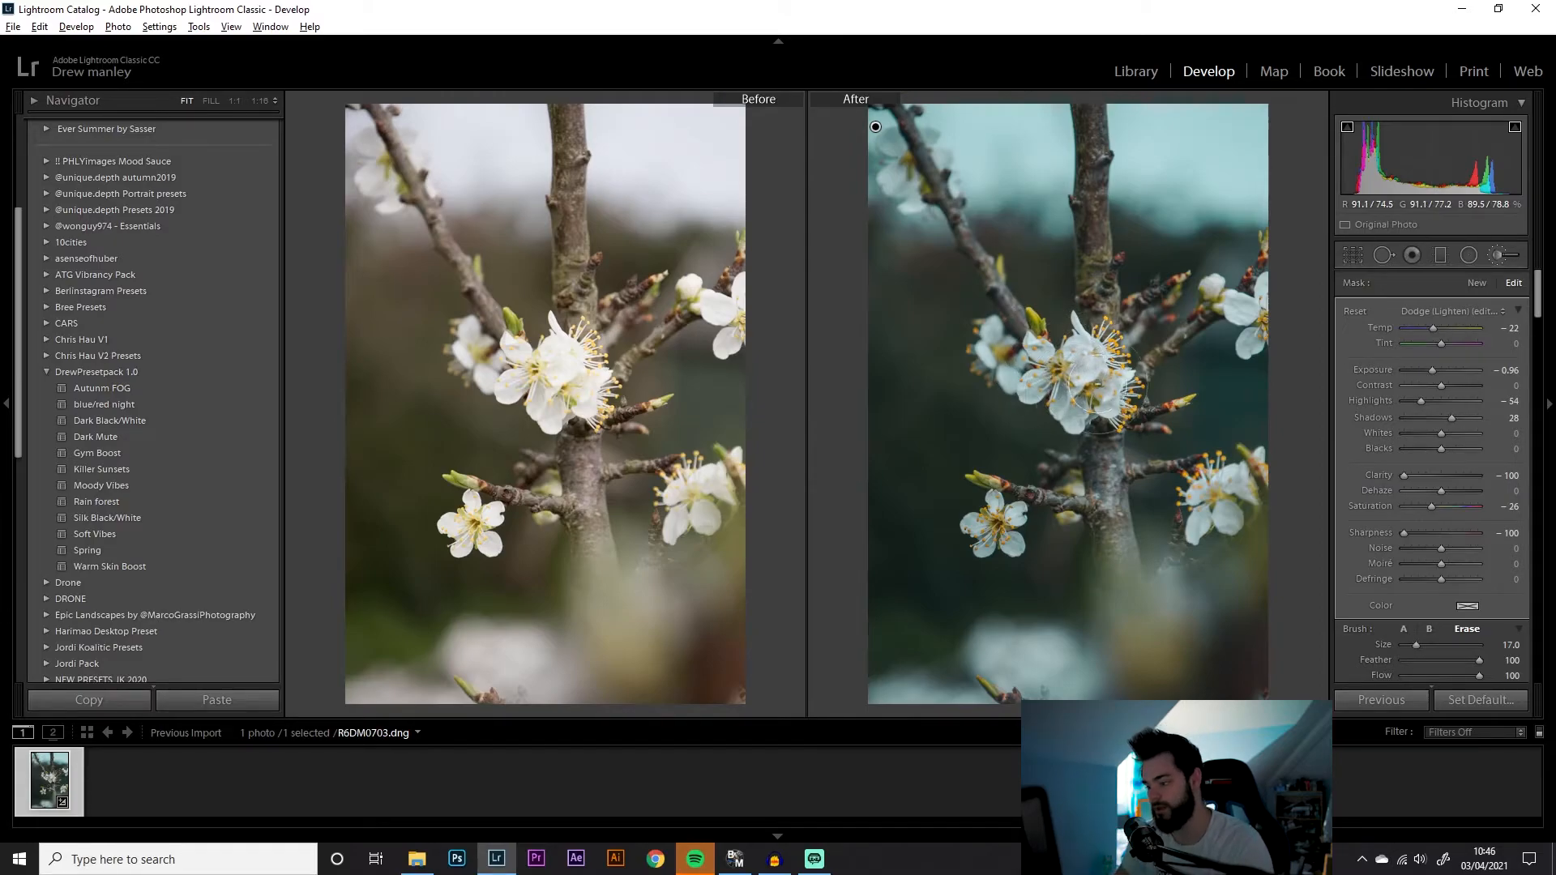
pyautogui.scroll(-3, 1059, 361)
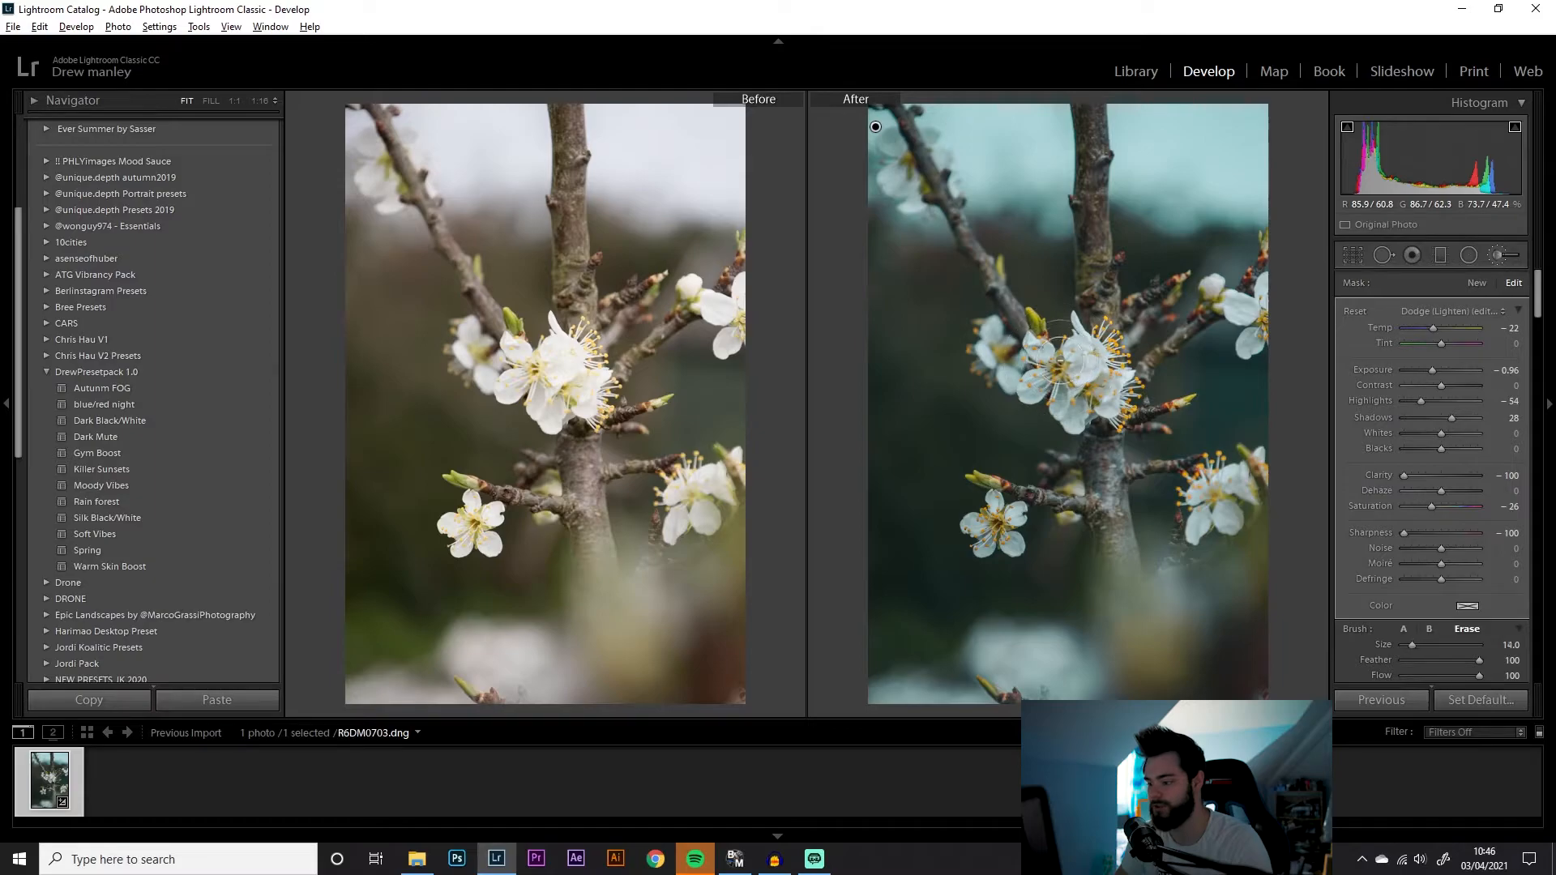
pyautogui.scroll(-3, 1059, 360)
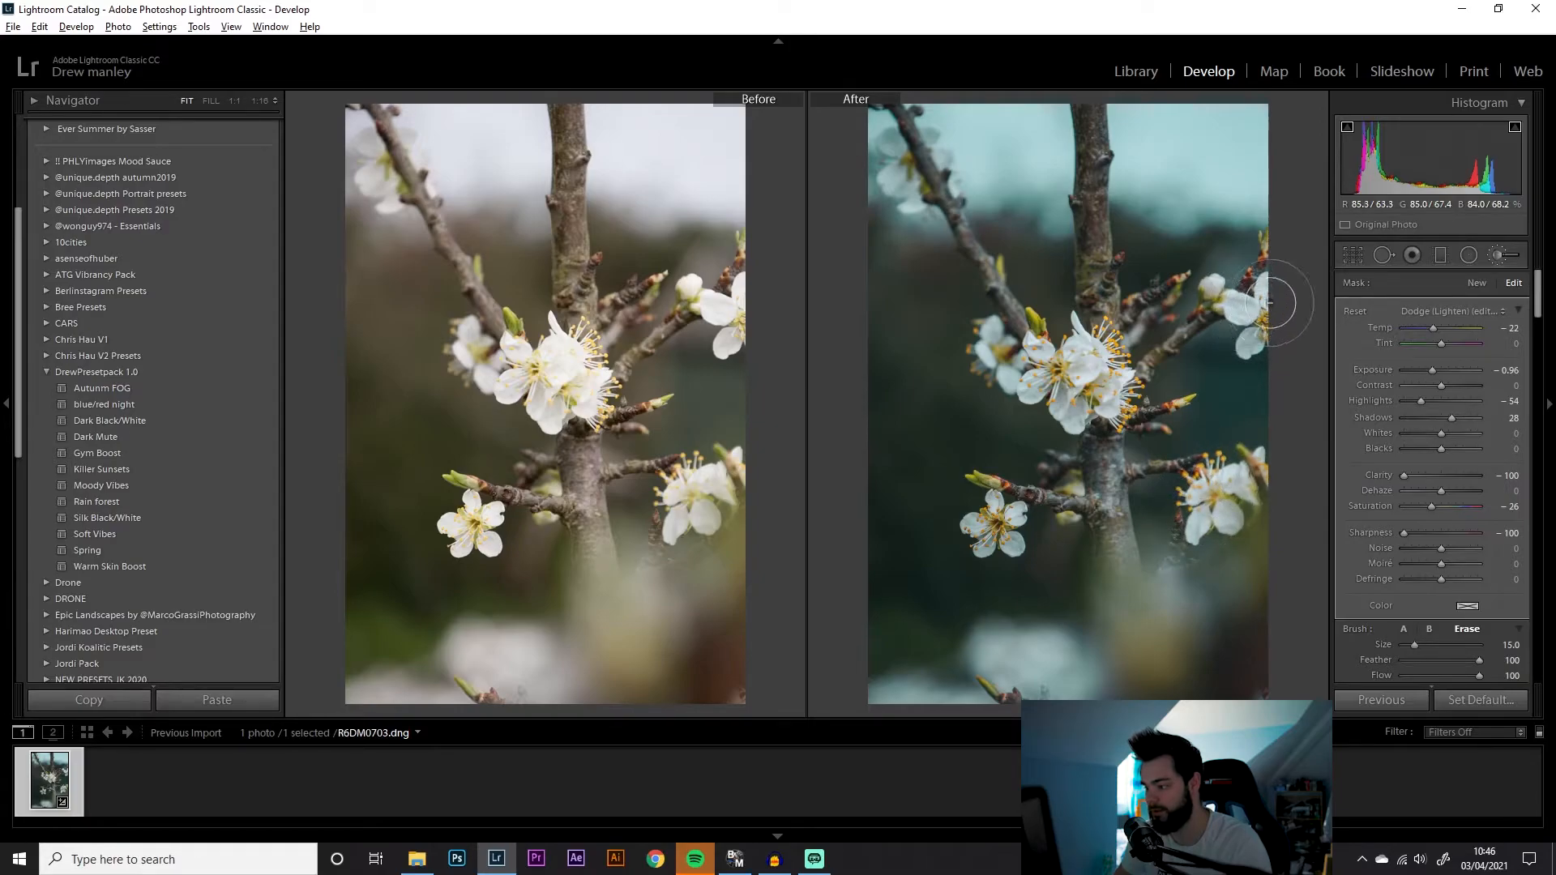
pyautogui.moveTo(1262, 307)
pyautogui.mouseDown()
pyautogui.moveTo(1279, 304)
pyautogui.moveTo(1271, 319)
pyautogui.mouseUp()
pyautogui.moveTo(1114, 365); pyautogui.dragTo(1107, 395)
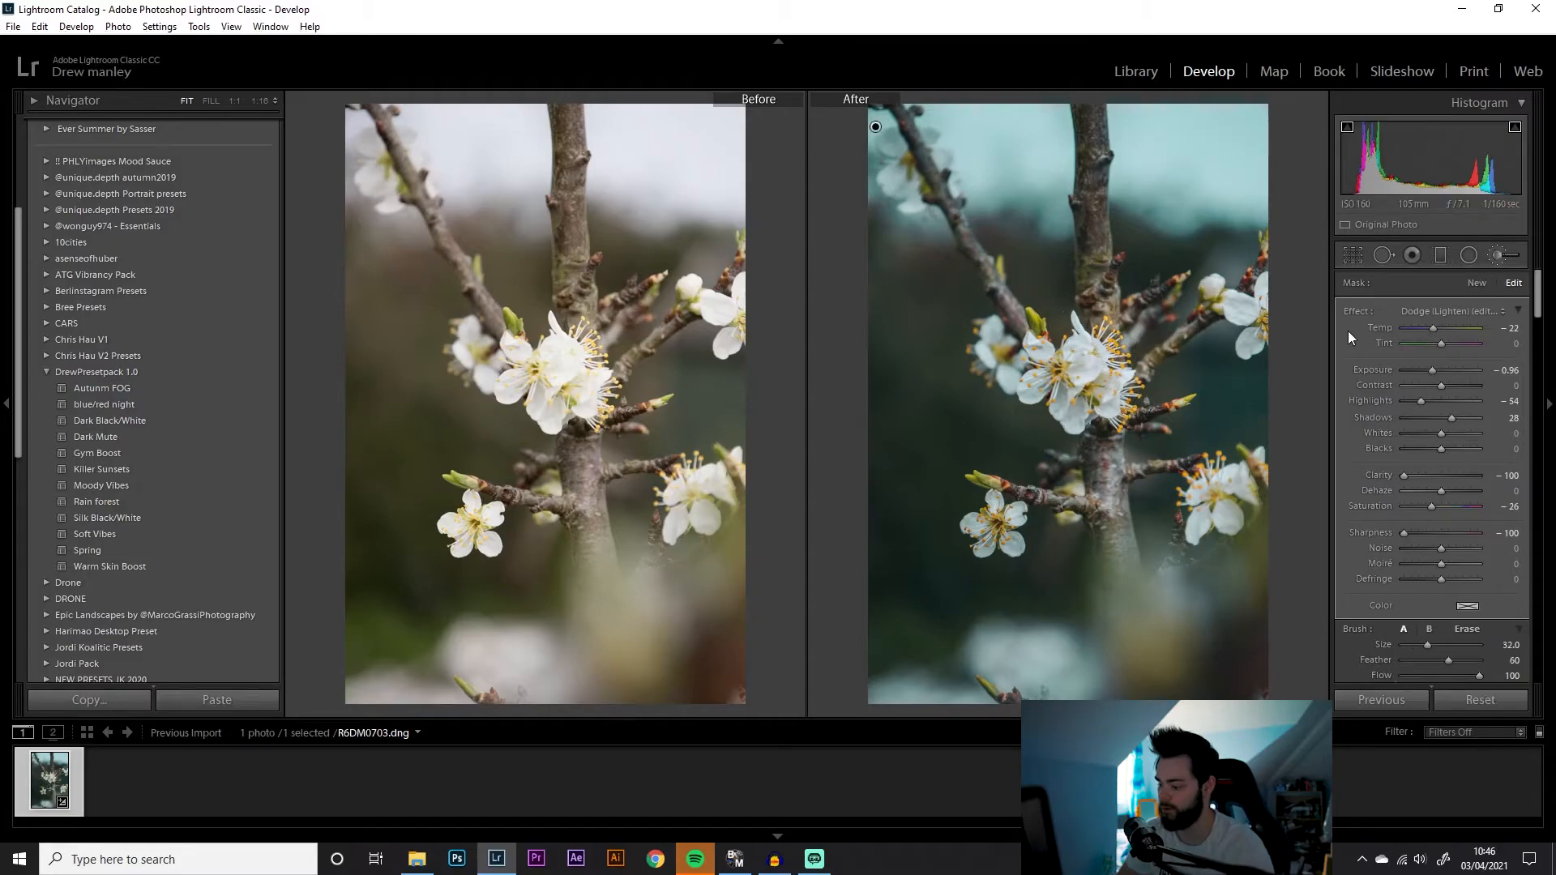
# Start a new brush mask, shrink the brush to about size 8, and paint over the main blossoms, checking the mask overlay
pyautogui.click(1477, 283)
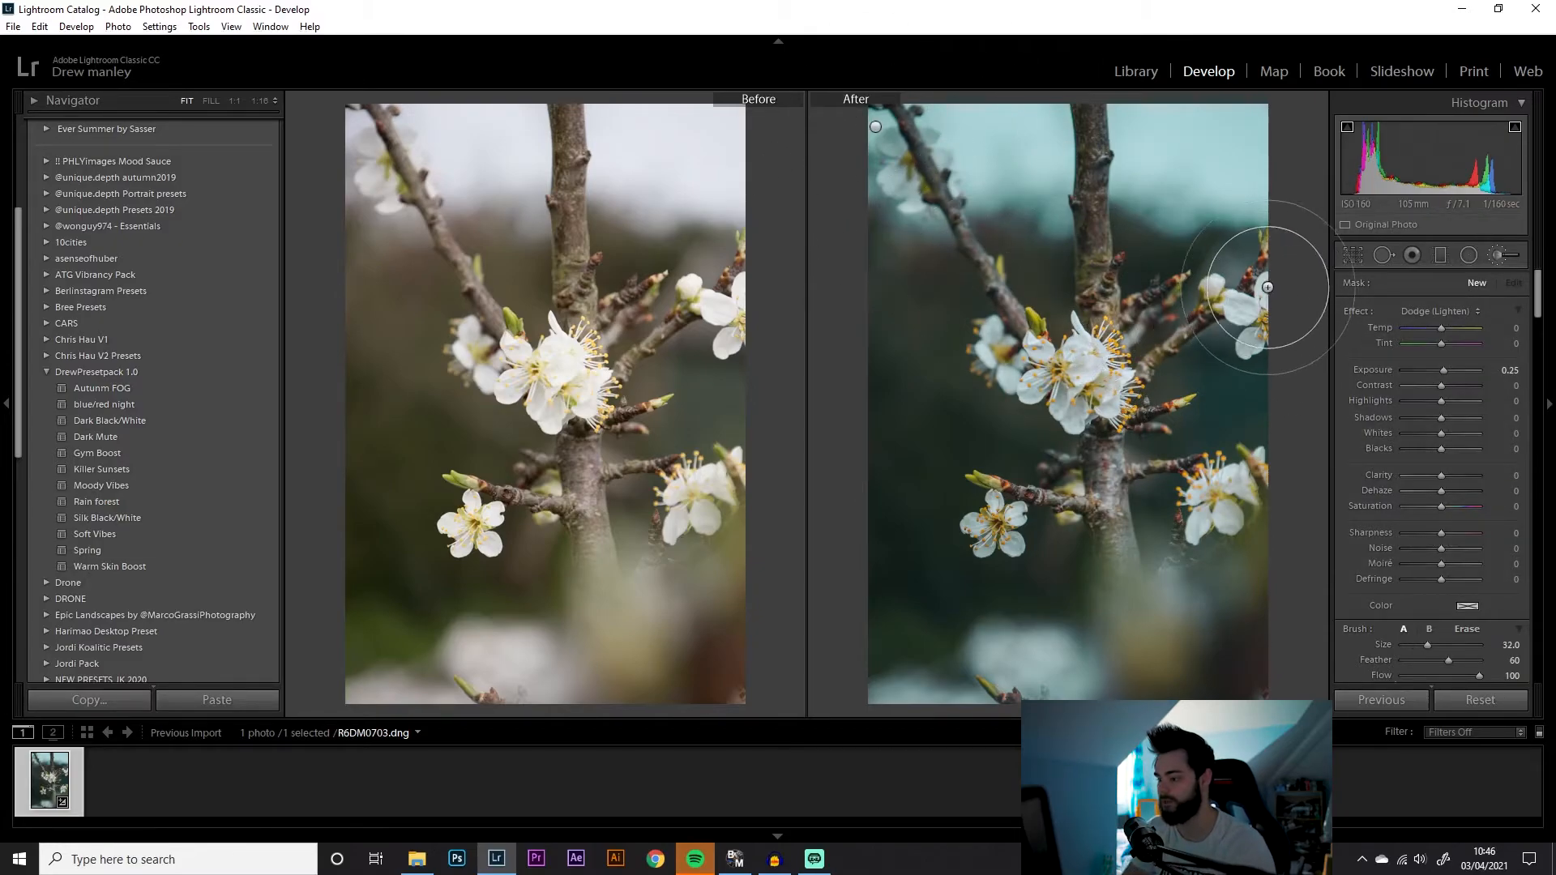
pyautogui.scroll(-3, 1070, 375)
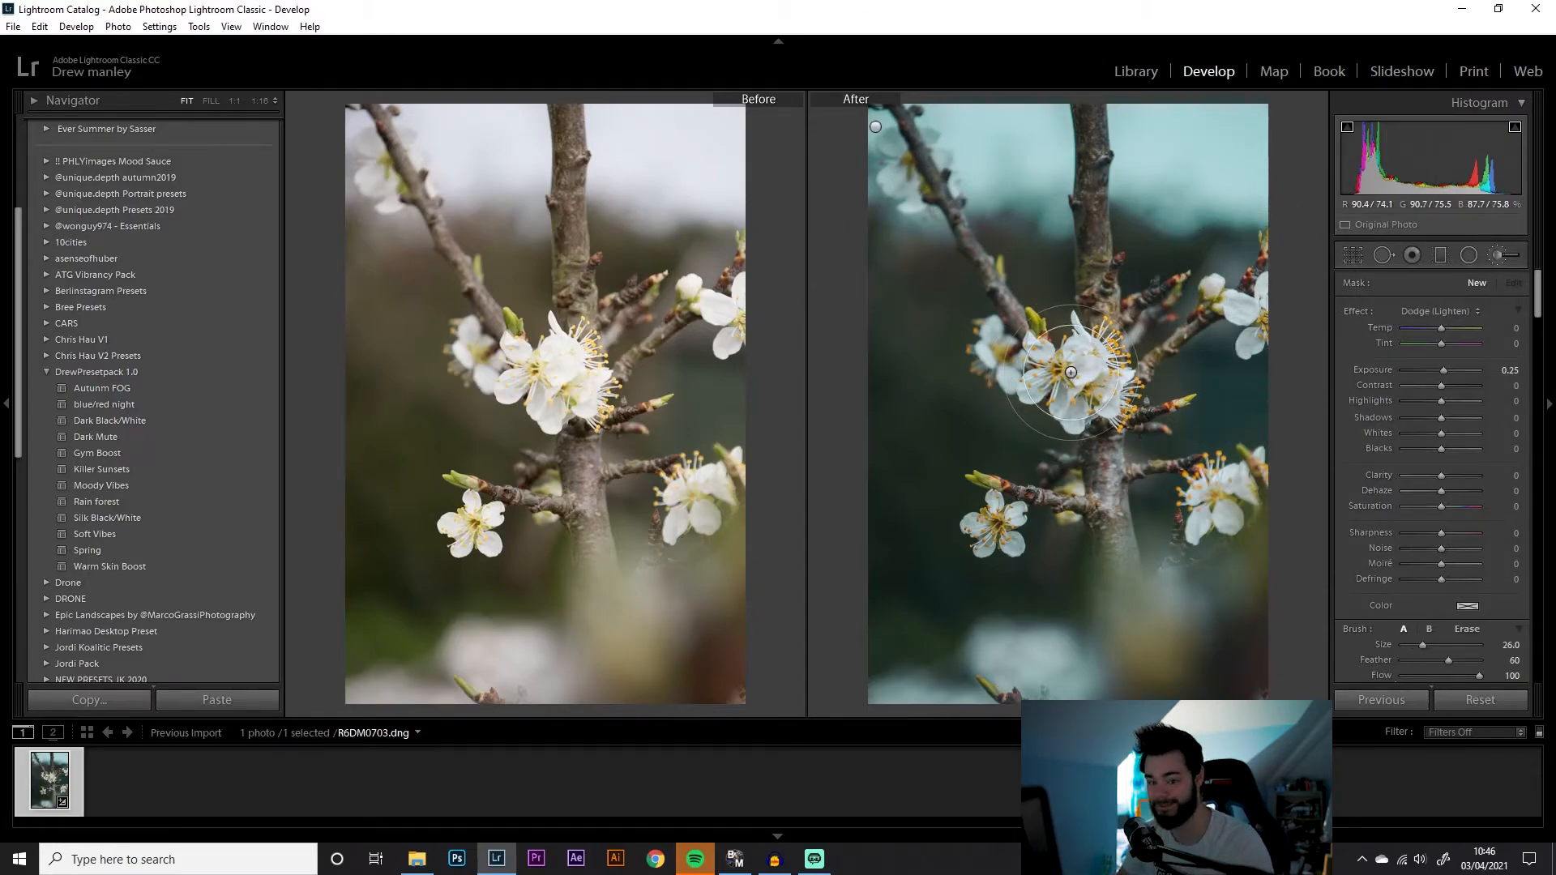
pyautogui.scroll(-1, 1071, 373)
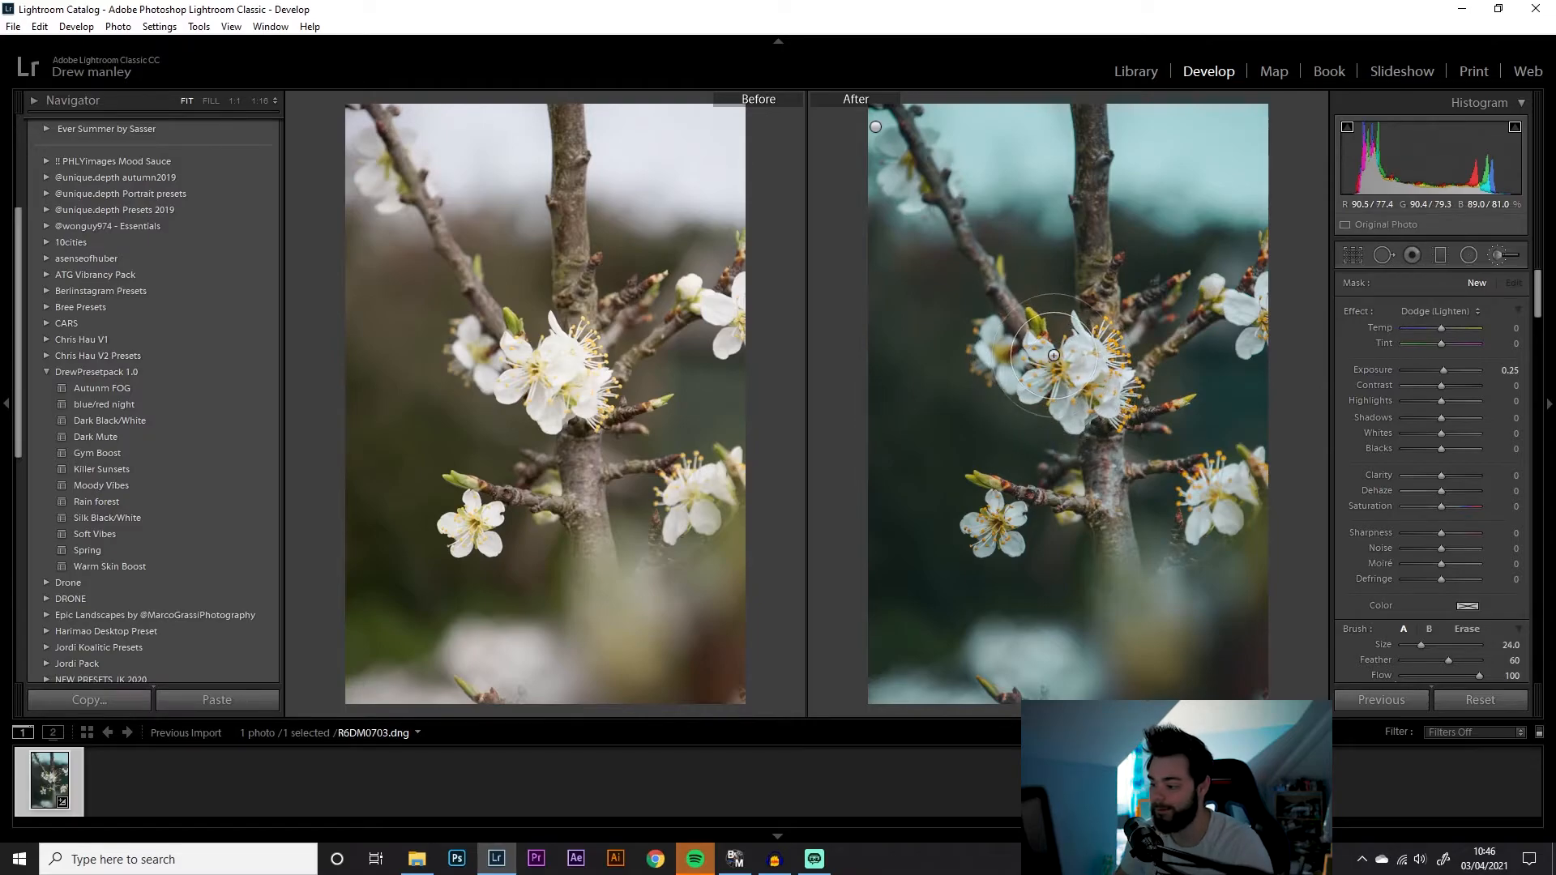
pyautogui.scroll(-5, 1051, 355)
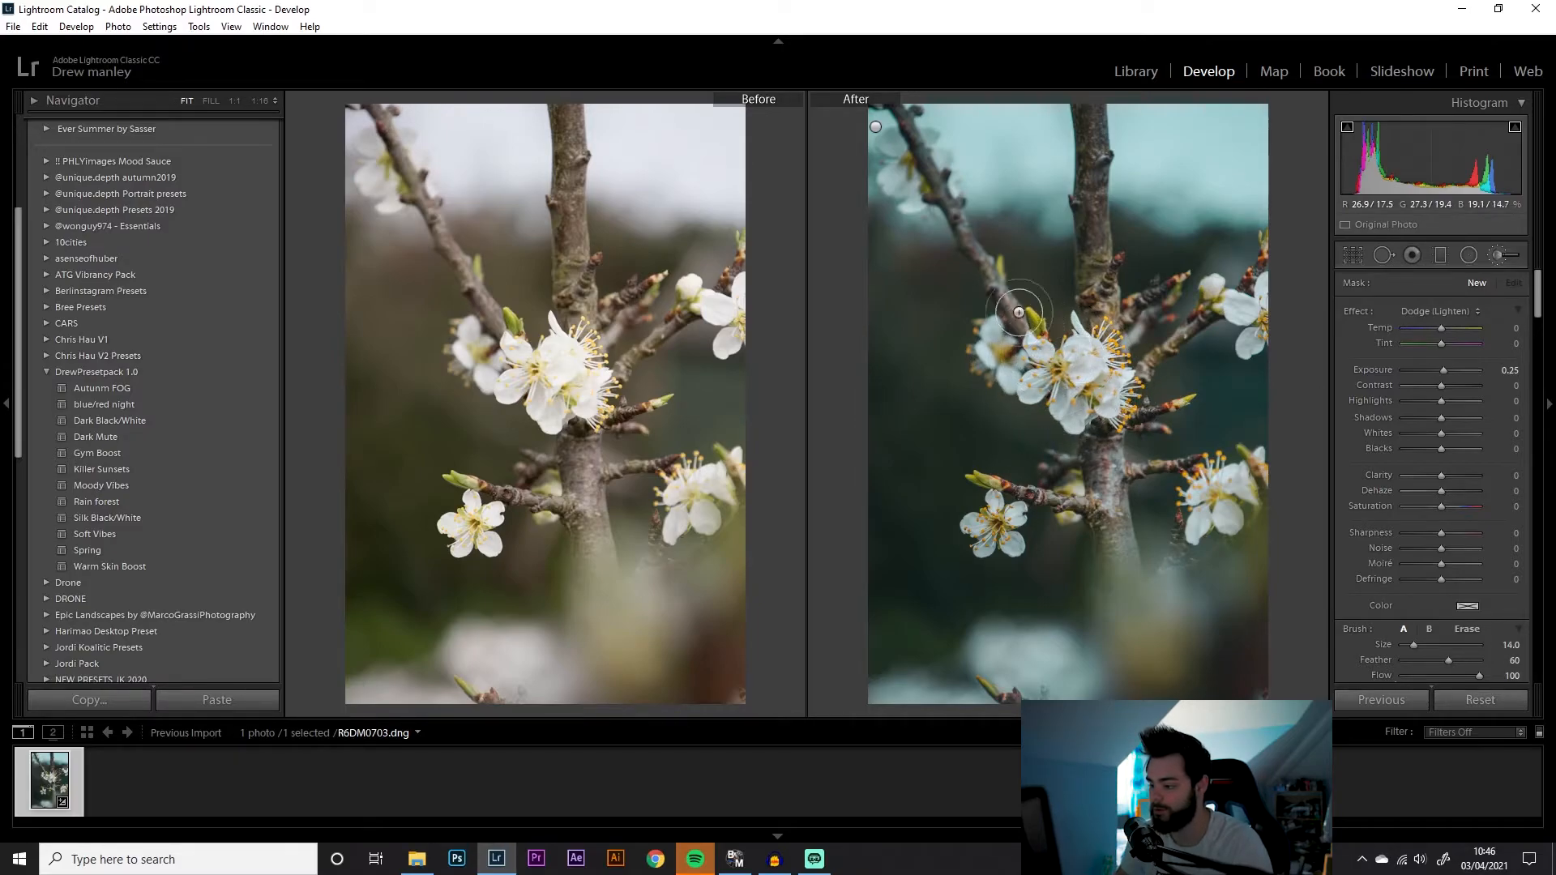
pyautogui.scroll(-2, 1019, 325)
pyautogui.moveTo(1018, 322)
pyautogui.mouseDown()
pyautogui.moveTo(1050, 391)
pyautogui.moveTo(1031, 389)
pyautogui.moveTo(1068, 375)
pyautogui.moveTo(1091, 386)
pyautogui.moveTo(1079, 407)
pyautogui.moveTo(1066, 407)
pyautogui.moveTo(1091, 375)
pyautogui.mouseUp()
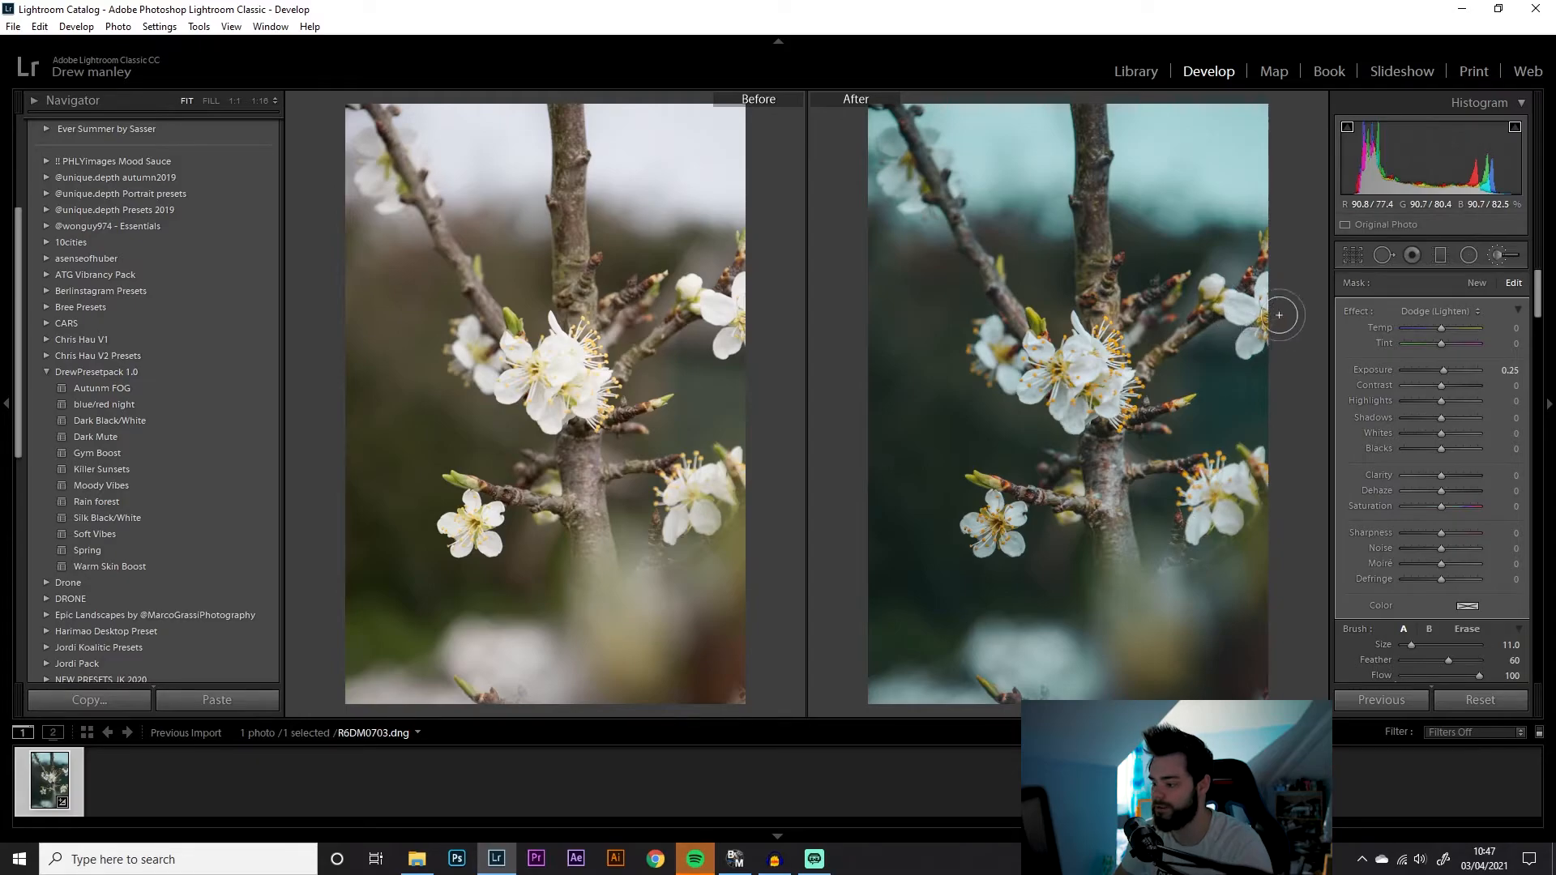
pyautogui.scroll(-3, 1205, 314)
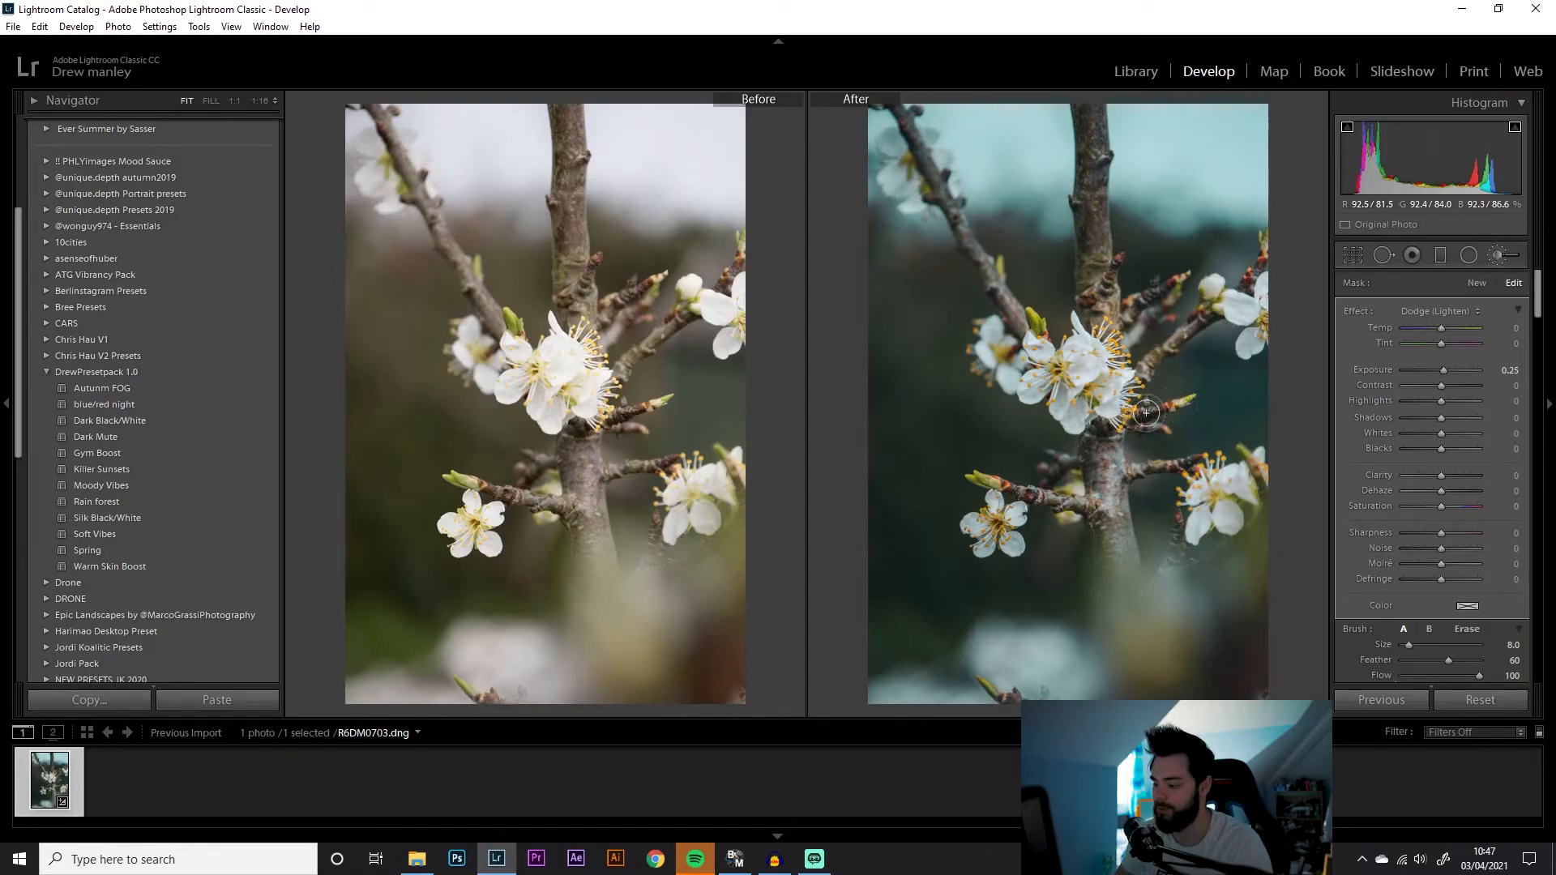
pyautogui.moveTo(1112, 494)
pyautogui.mouseDown()
pyautogui.moveTo(1093, 512)
pyautogui.moveTo(1018, 496)
pyautogui.mouseUp()
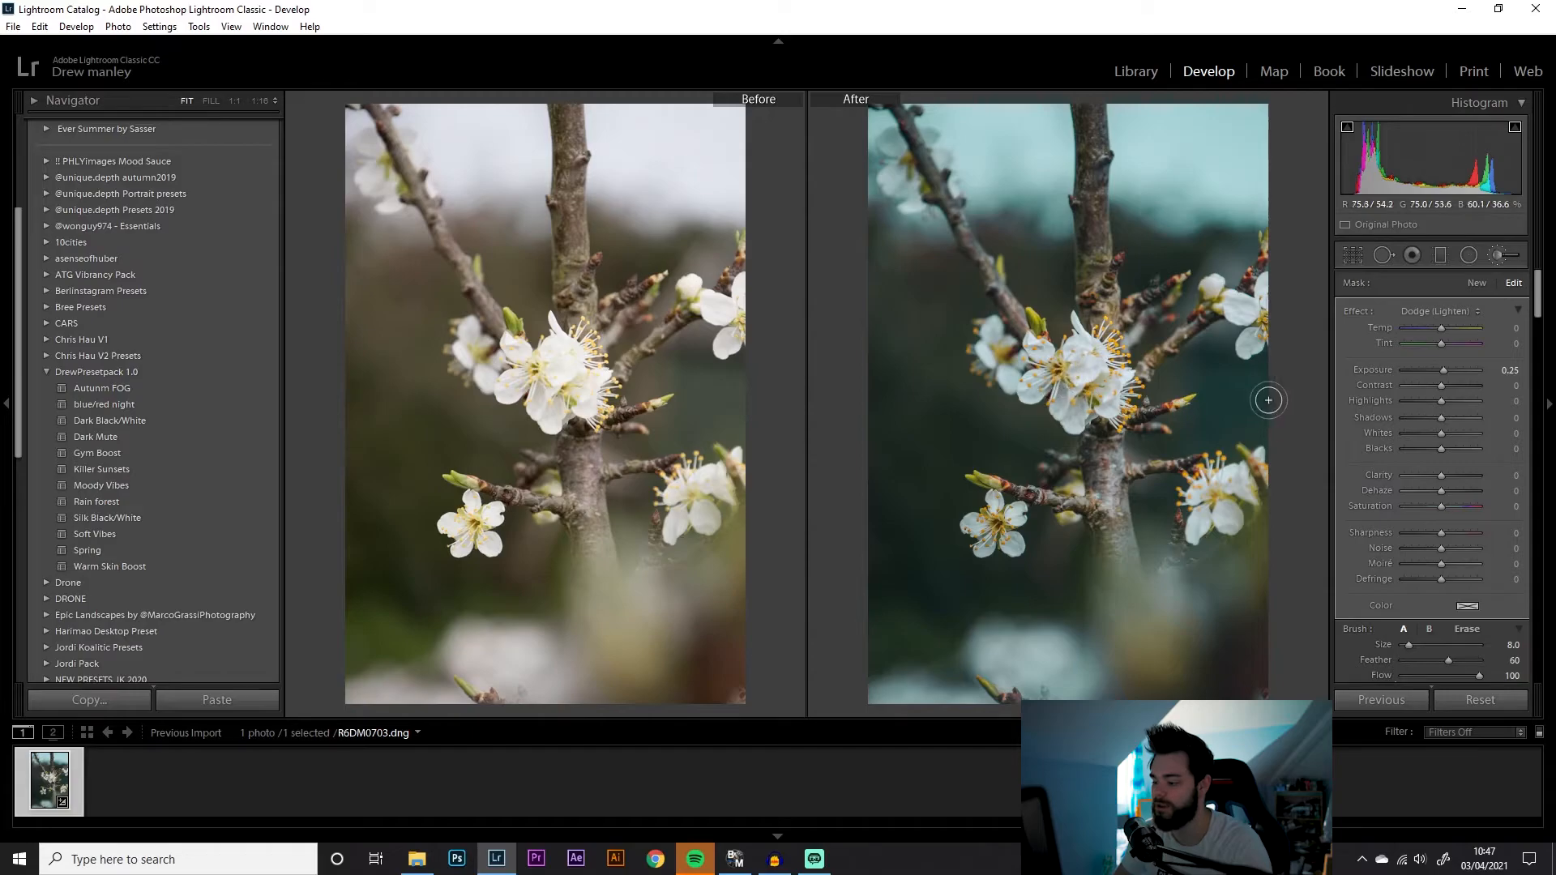
pyautogui.press('o')
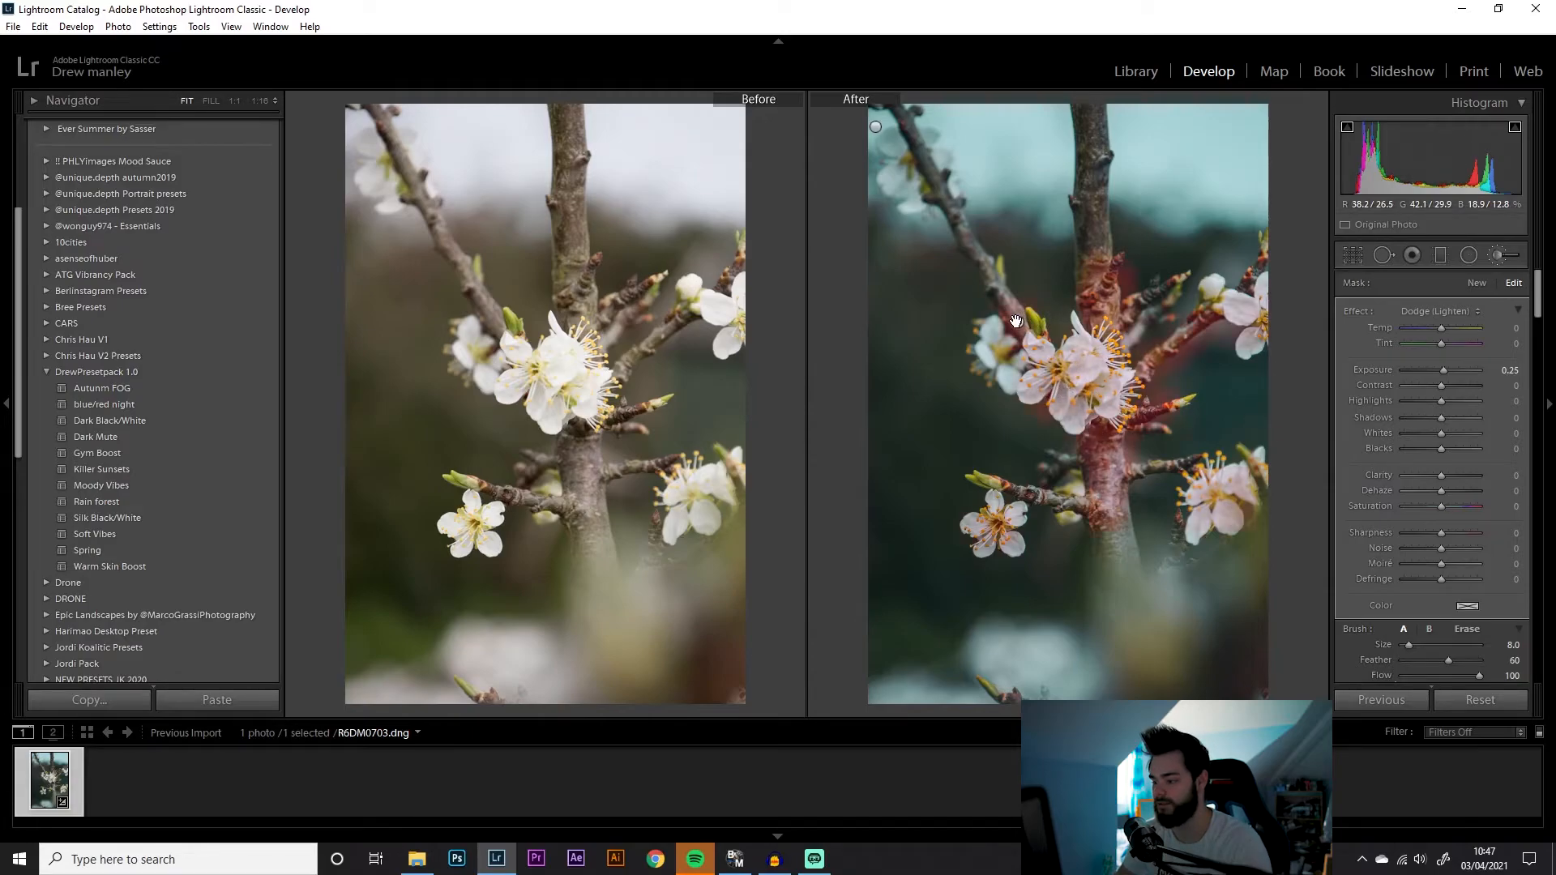
pyautogui.press('o')
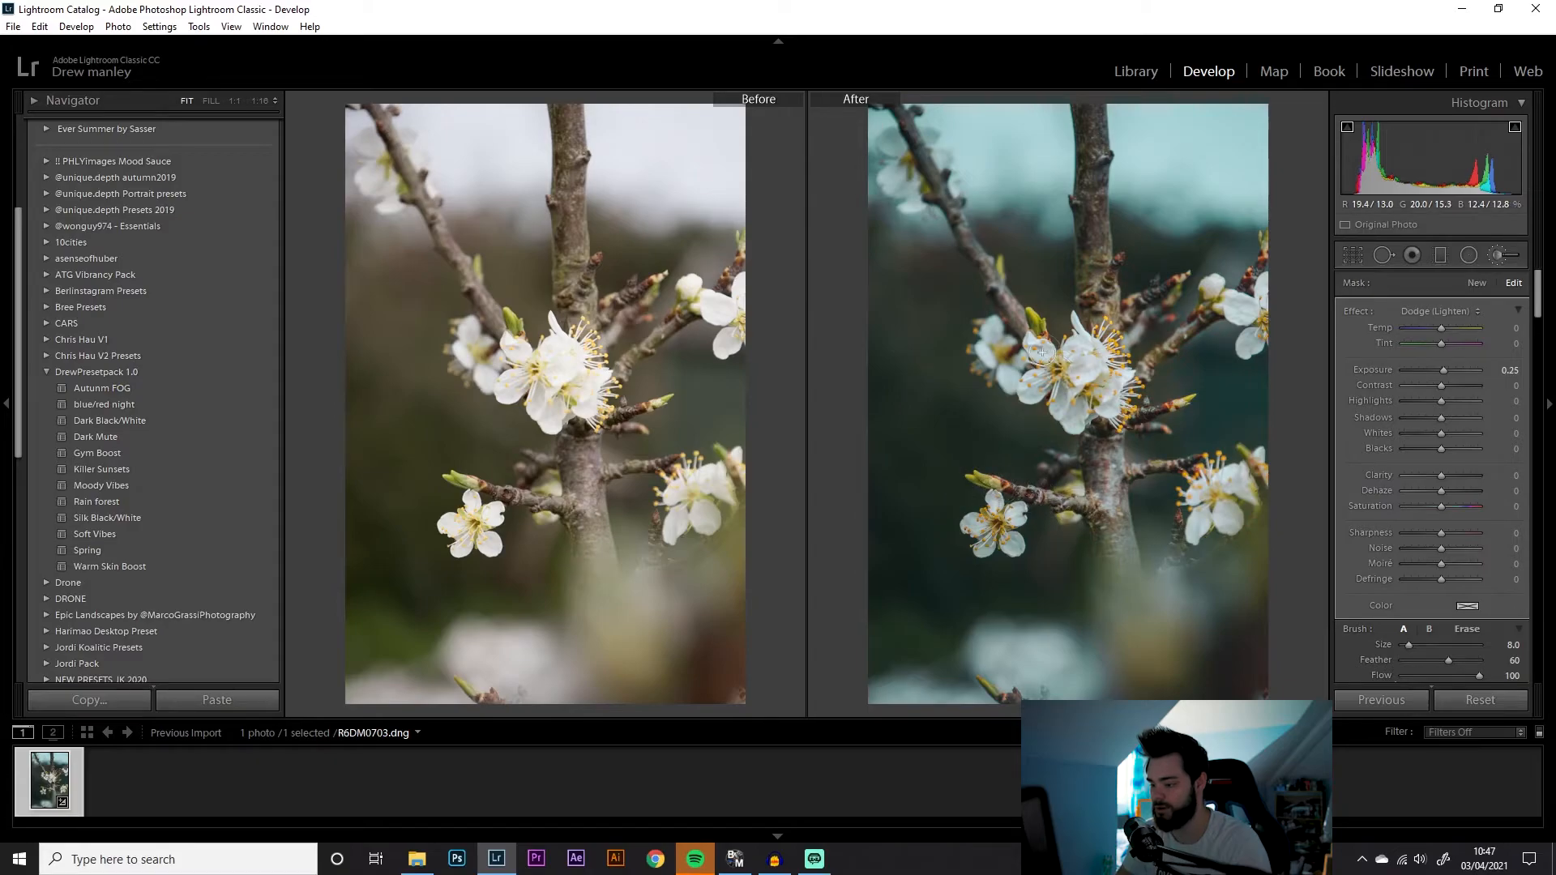
# Set the blossom mask's temperature to 3, exposure to 0.45, clarity to 30 and sharpness to 33
pyautogui.moveTo(1443, 369); pyautogui.dragTo(1445, 370)
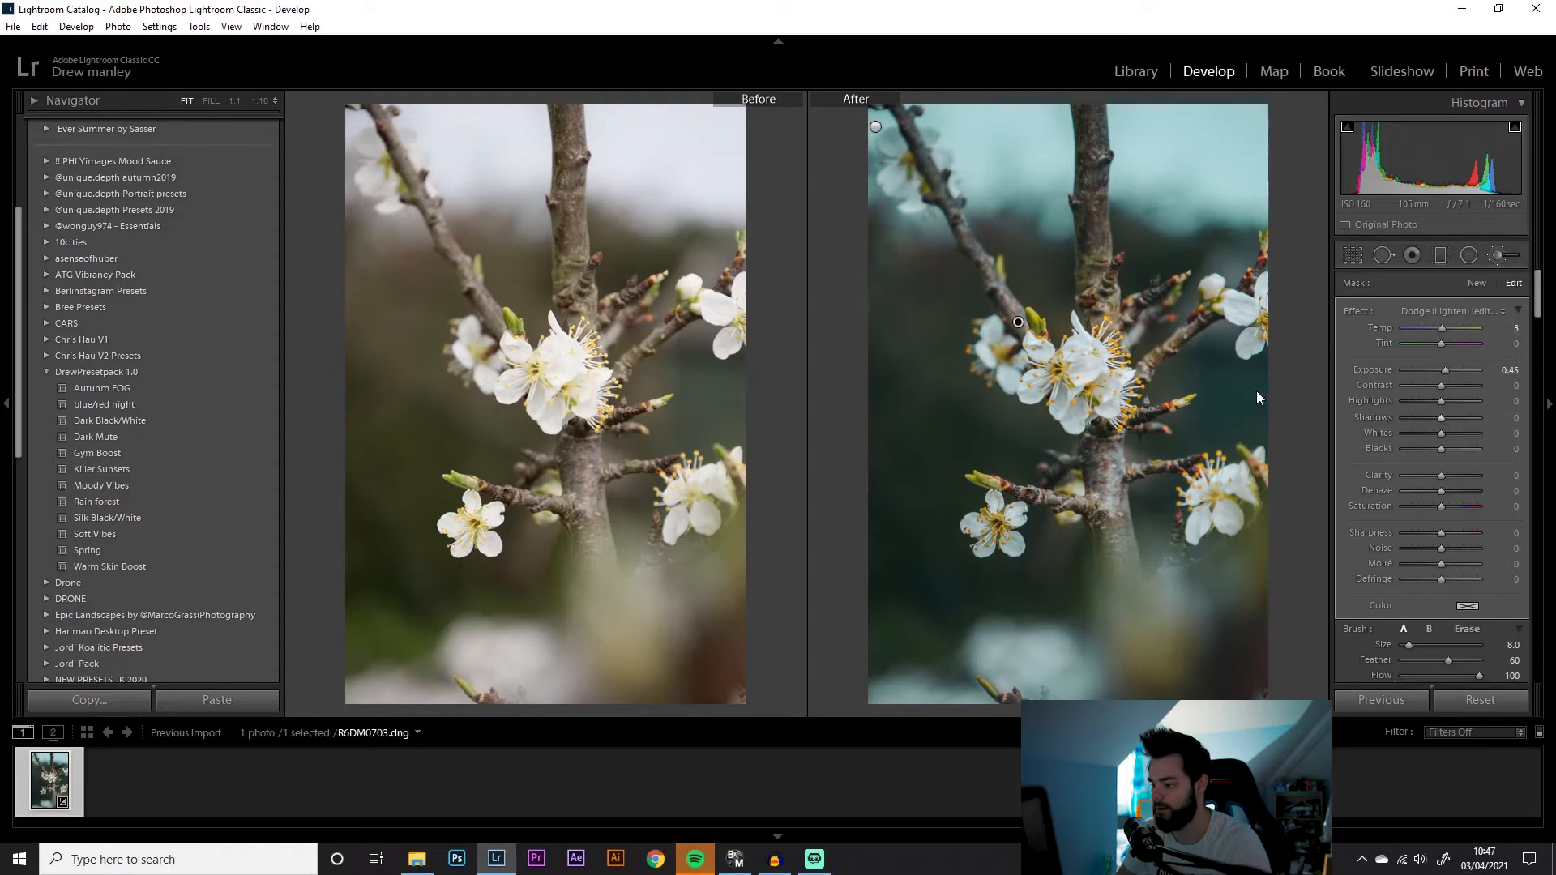
pyautogui.moveTo(1441, 476); pyautogui.dragTo(1452, 477)
pyautogui.moveTo(1442, 532); pyautogui.dragTo(1454, 534)
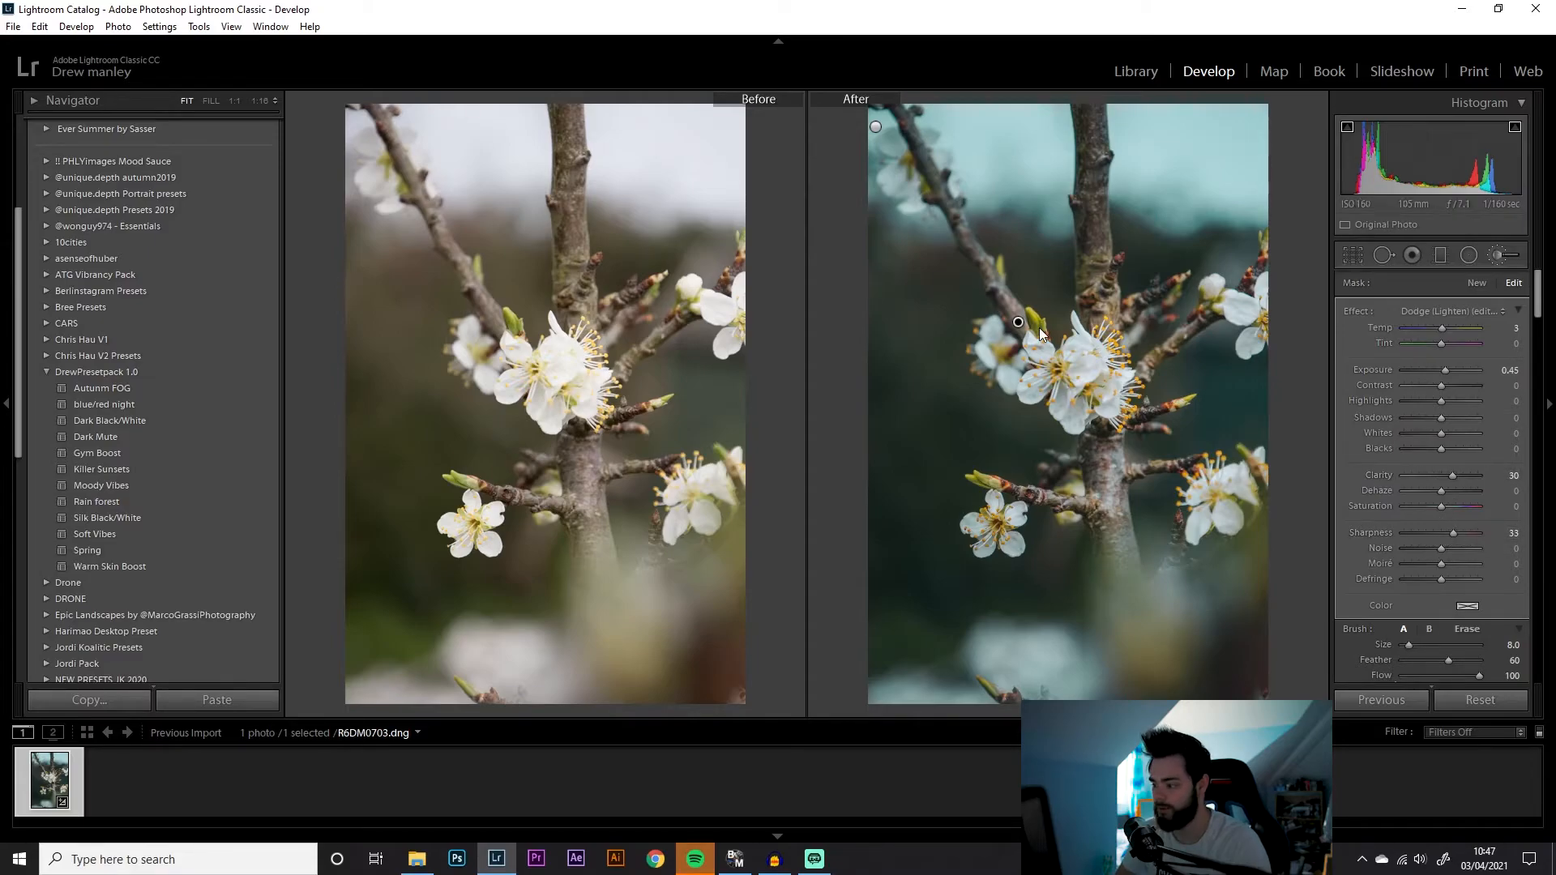
pyautogui.press('Return')
pyautogui.press('Return')
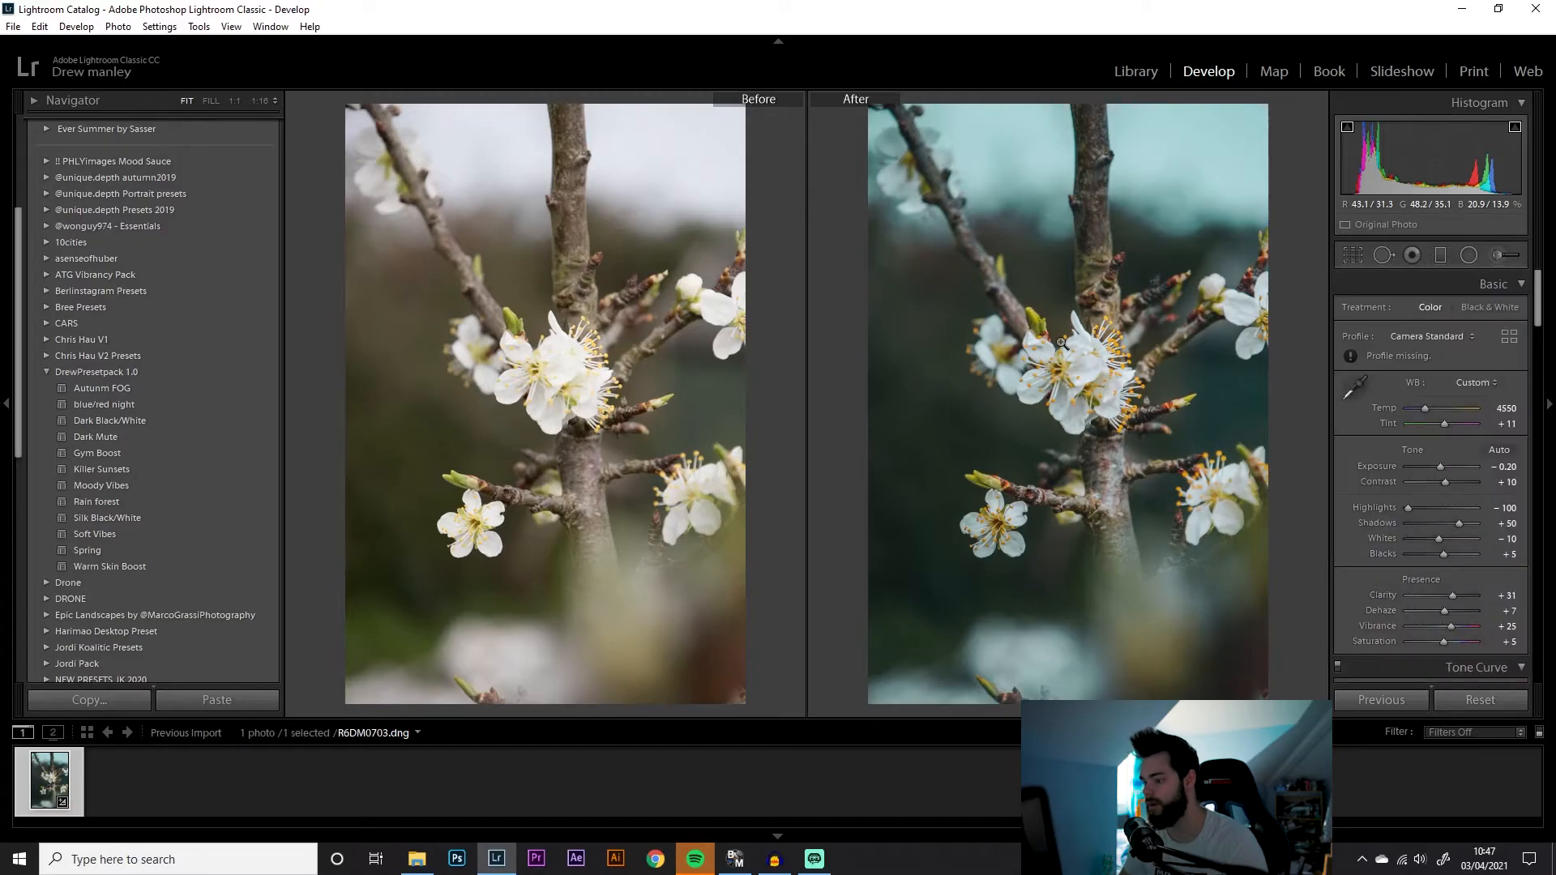
# Inspect the blossoms up close, then reopen the blossom mask and set contrast to 24, whites to 28 and saturation to 37
pyautogui.click(1064, 348)
pyautogui.moveTo(1087, 391)
pyautogui.mouseDown()
pyautogui.moveTo(1107, 491)
pyautogui.moveTo(1117, 186)
pyautogui.mouseUp()
pyautogui.moveTo(1118, 360); pyautogui.dragTo(879, 144)
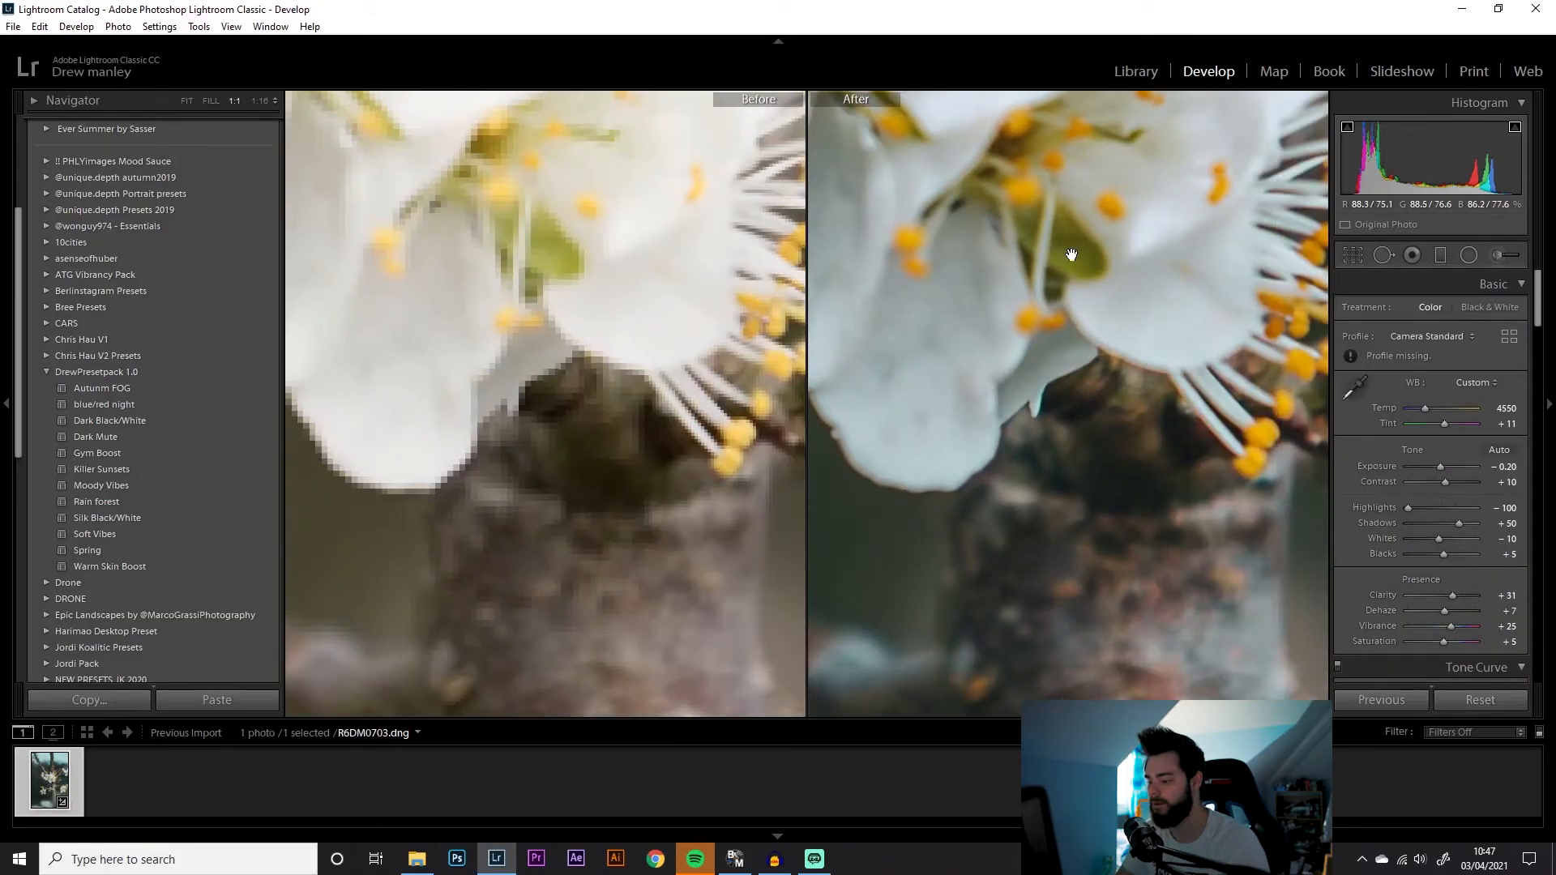
pyautogui.moveTo(1052, 246); pyautogui.dragTo(803, 392)
pyautogui.moveTo(935, 278); pyautogui.dragTo(1074, 465)
pyautogui.click(983, 408)
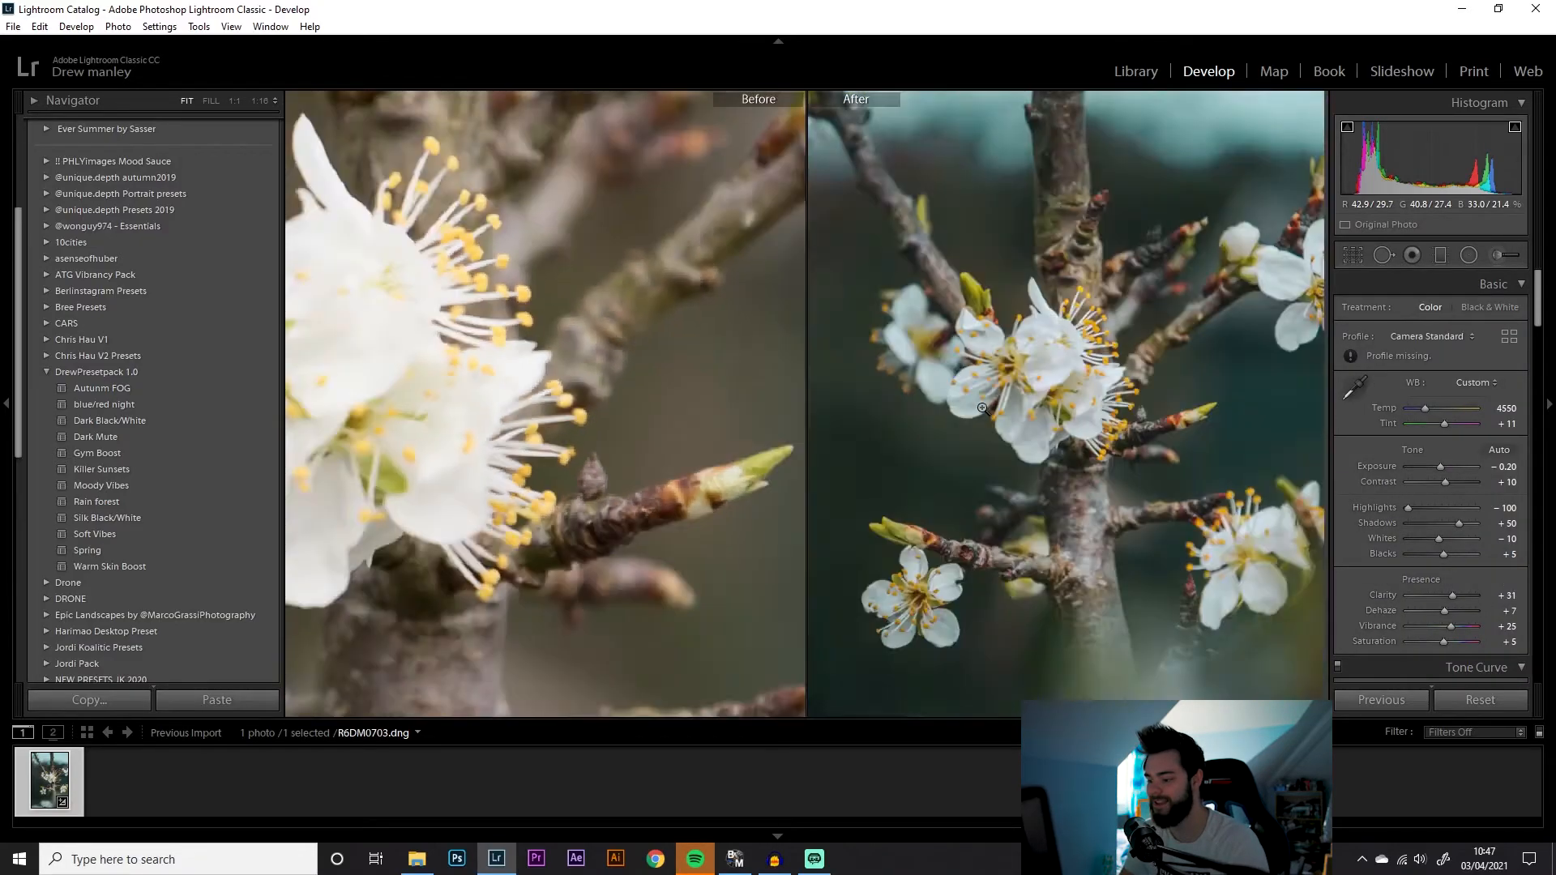
pyautogui.click(1499, 263)
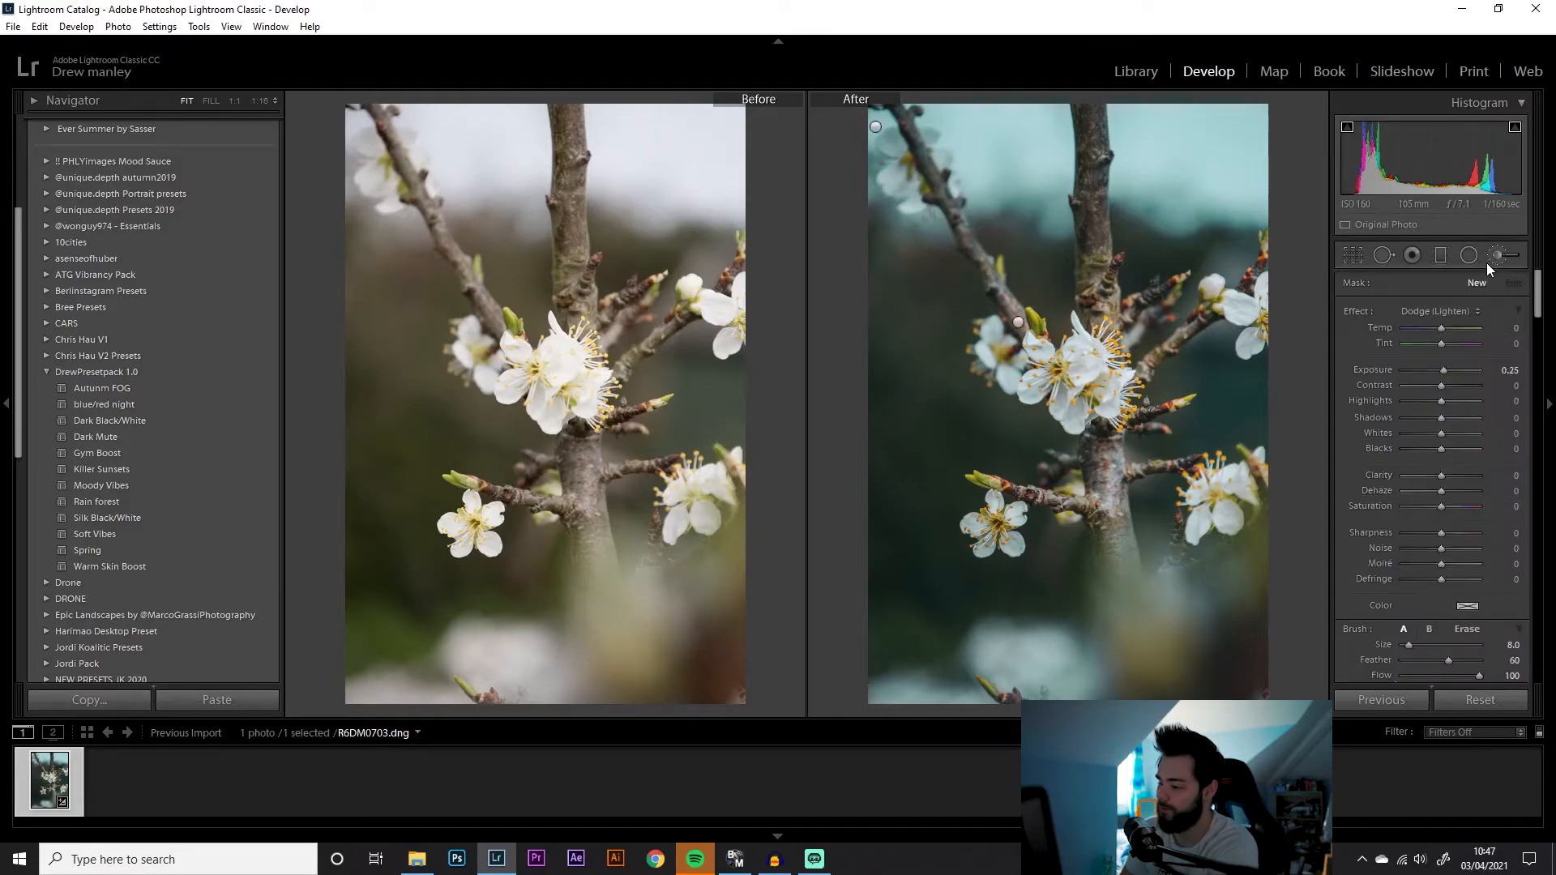
pyautogui.click(1017, 322)
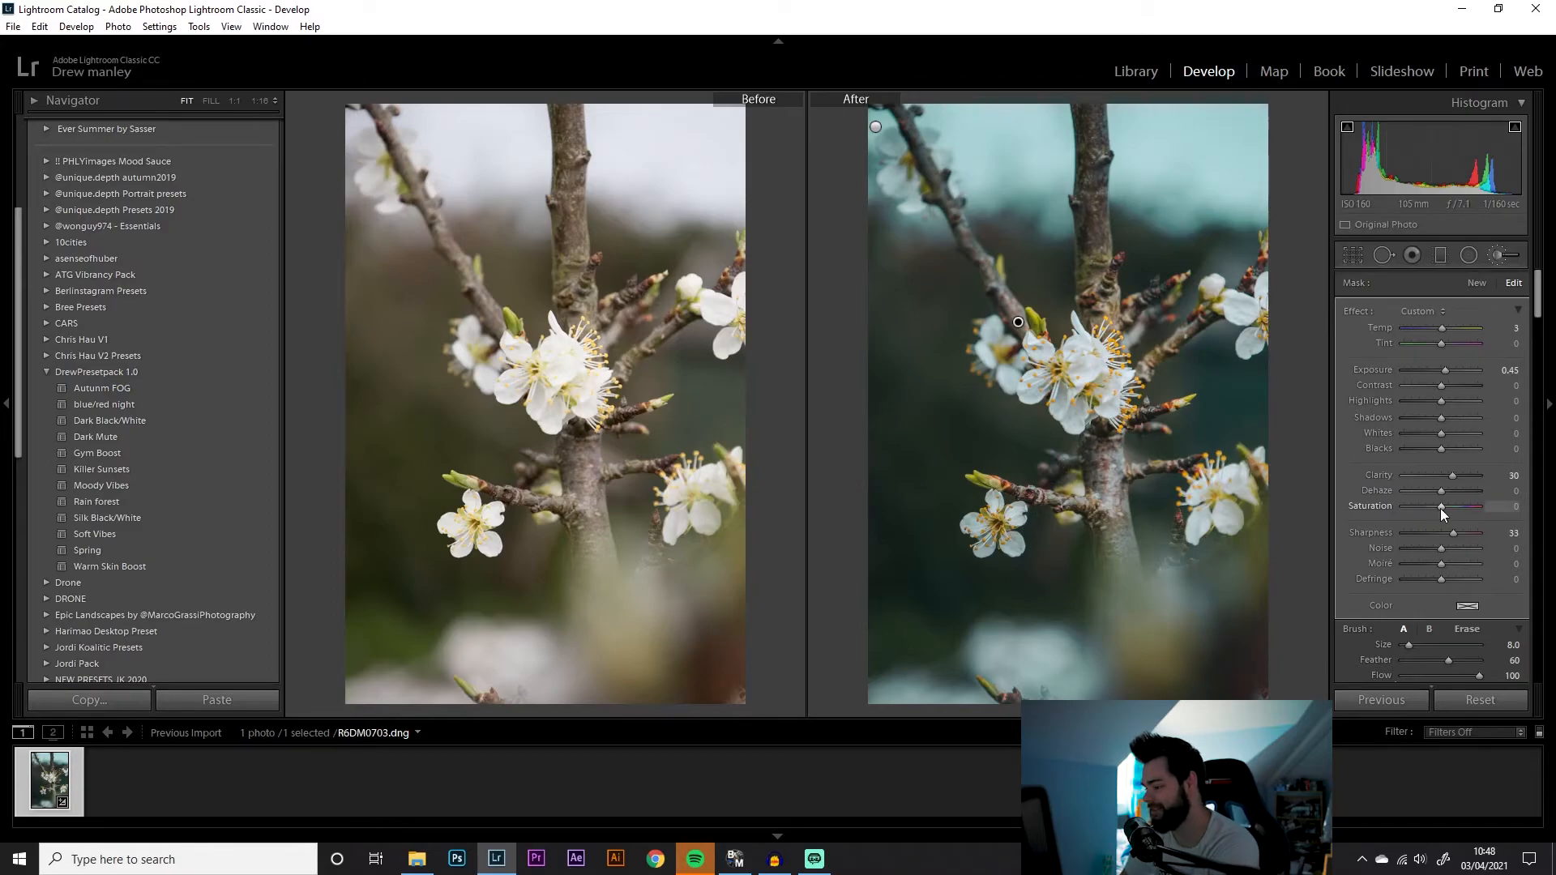
pyautogui.moveTo(1460, 510); pyautogui.dragTo(1454, 510)
pyautogui.moveTo(1441, 438)
pyautogui.mouseDown()
pyautogui.moveTo(1465, 435)
pyautogui.moveTo(1450, 440)
pyautogui.mouseUp()
pyautogui.moveTo(1441, 386); pyautogui.dragTo(1449, 386)
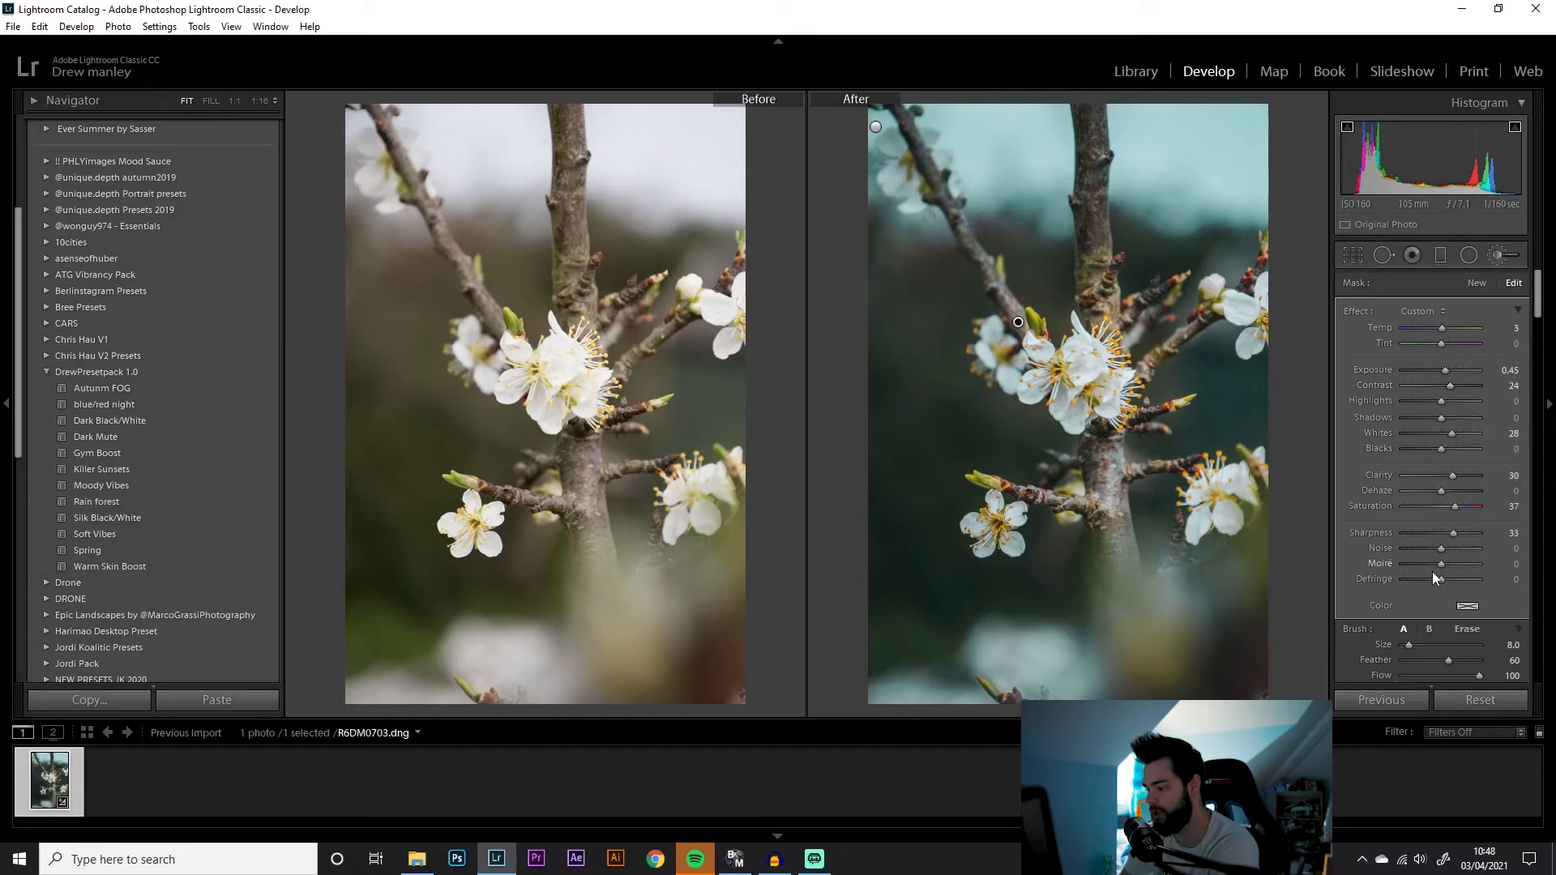
pyautogui.press('Return')
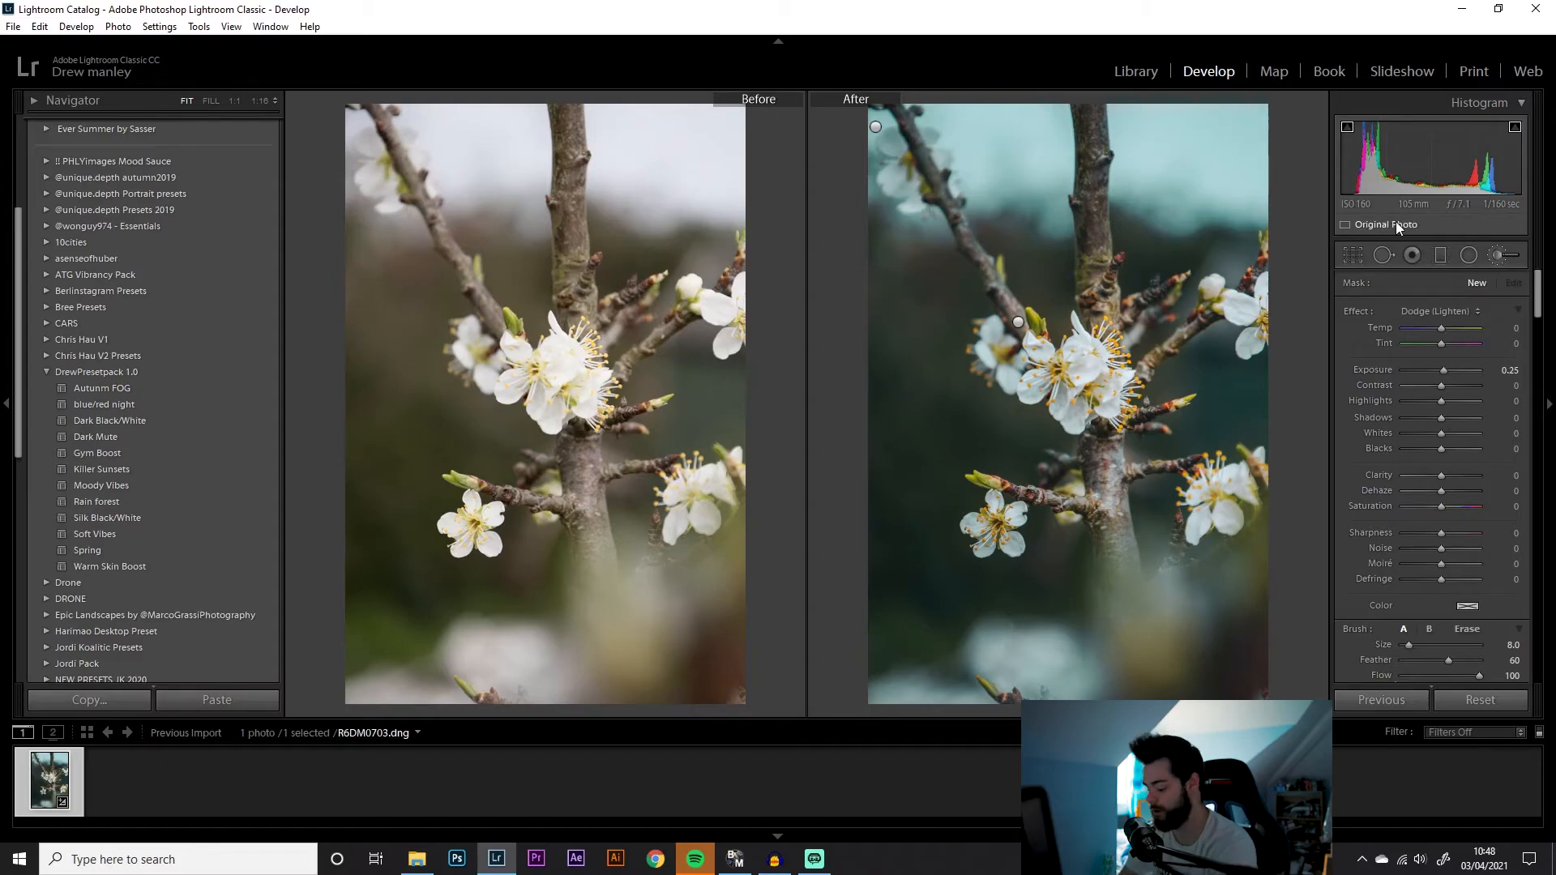
# Add a graduated filter from the top of the photo down to the blossoms with exposure 1.04 and dehaze -100
pyautogui.press('k')
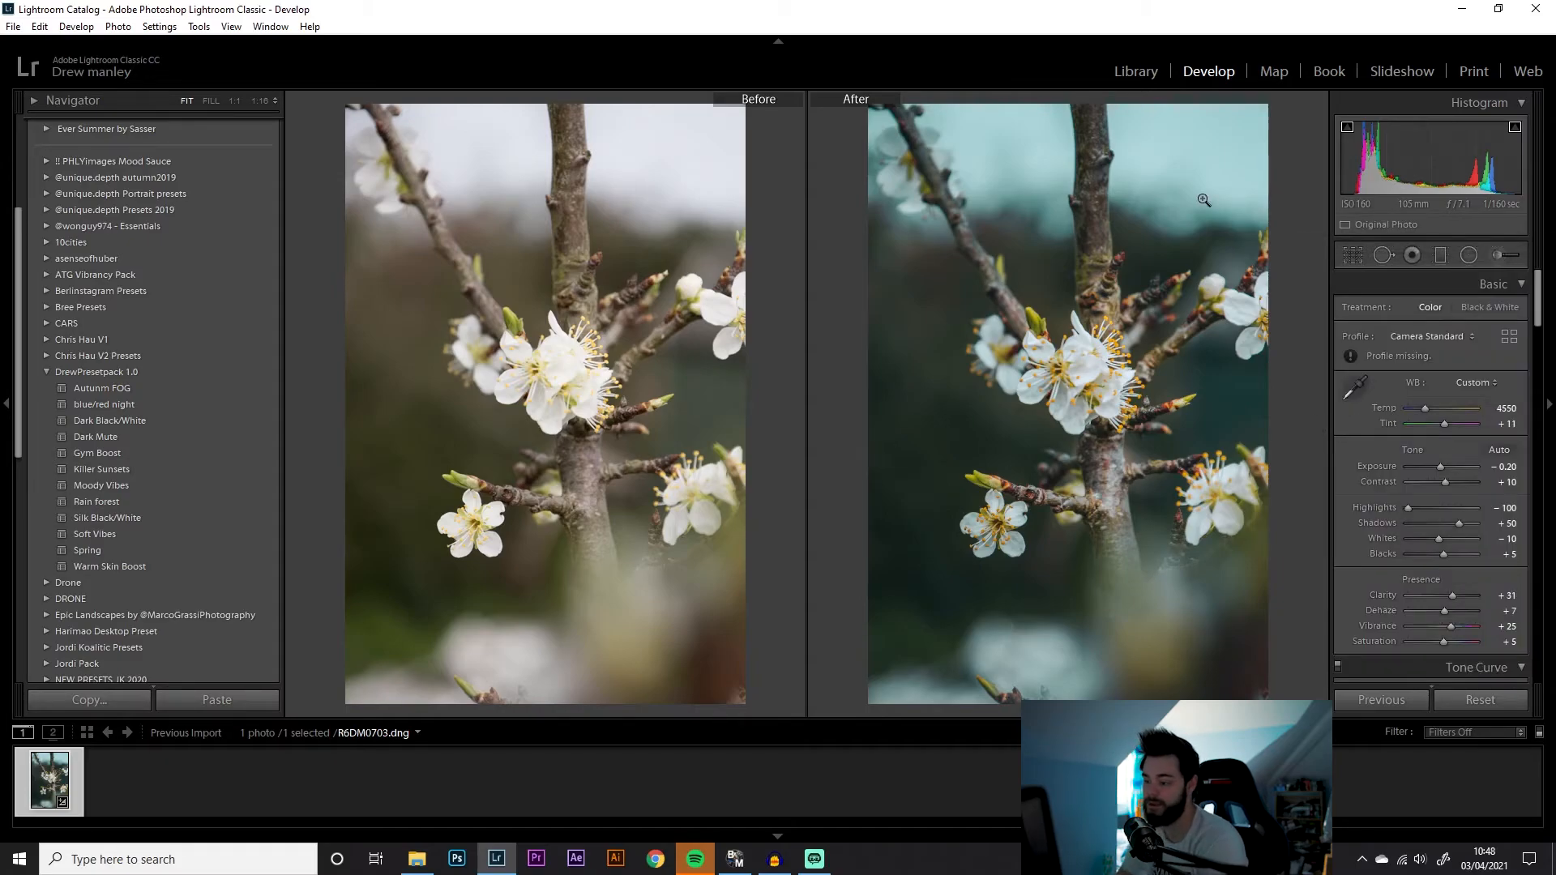
pyautogui.press('m')
pyautogui.moveTo(1121, 96); pyautogui.dragTo(988, 414)
pyautogui.moveTo(1051, 254); pyautogui.dragTo(1131, 214)
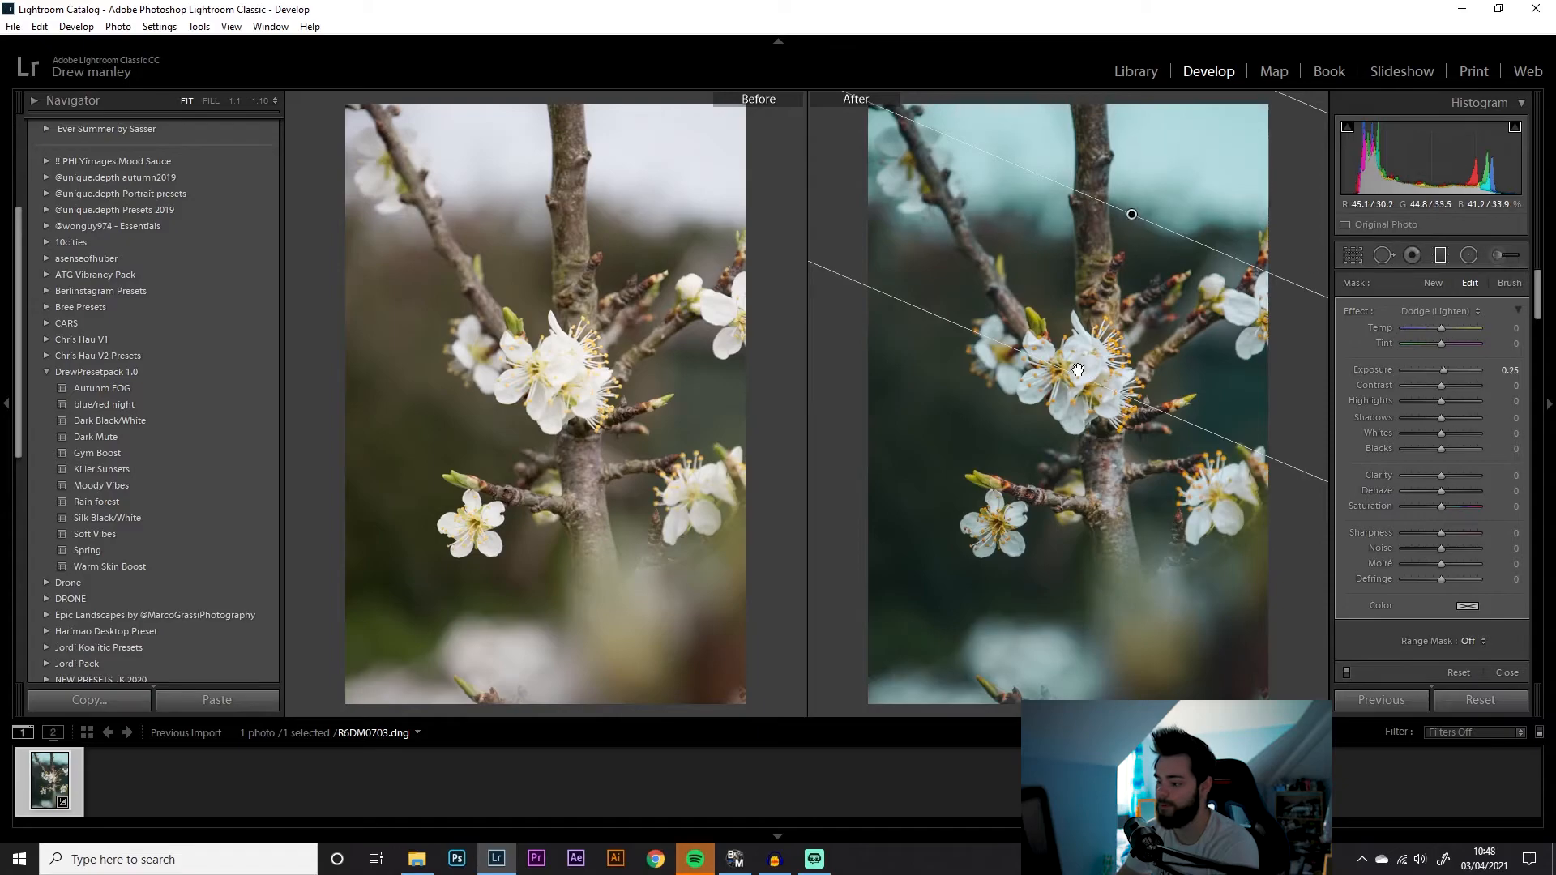
pyautogui.moveTo(1445, 369)
pyautogui.mouseDown()
pyautogui.moveTo(1470, 371)
pyautogui.moveTo(1452, 372)
pyautogui.mouseUp()
pyautogui.moveTo(1438, 492); pyautogui.dragTo(1320, 484)
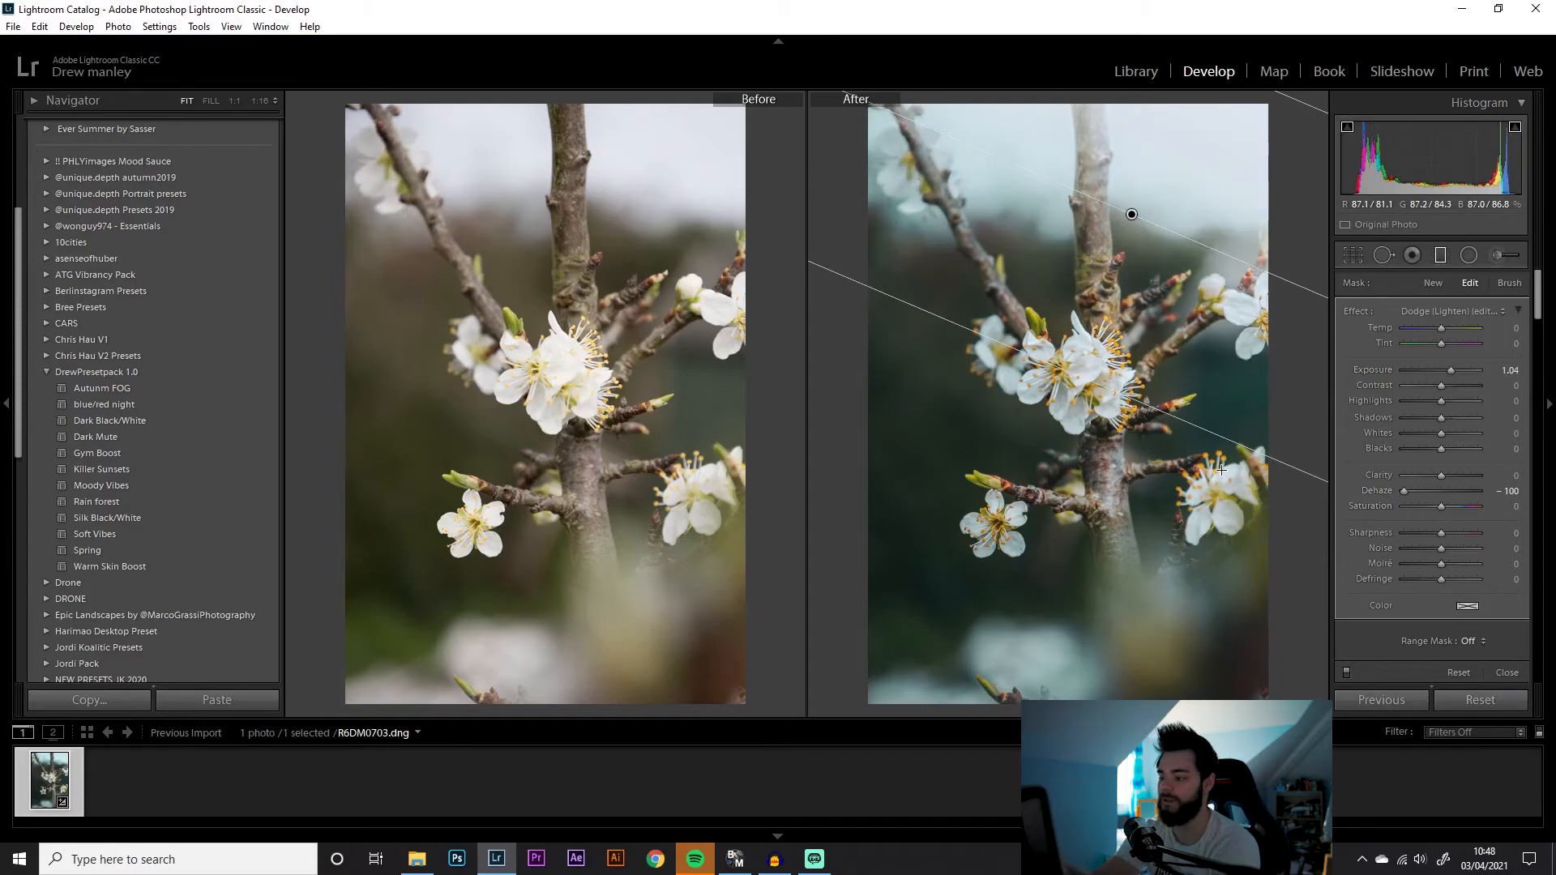
# Move and angle the top graduated filter higher in the sky and set its temperature to 20
pyautogui.moveTo(973, 332); pyautogui.dragTo(945, 403)
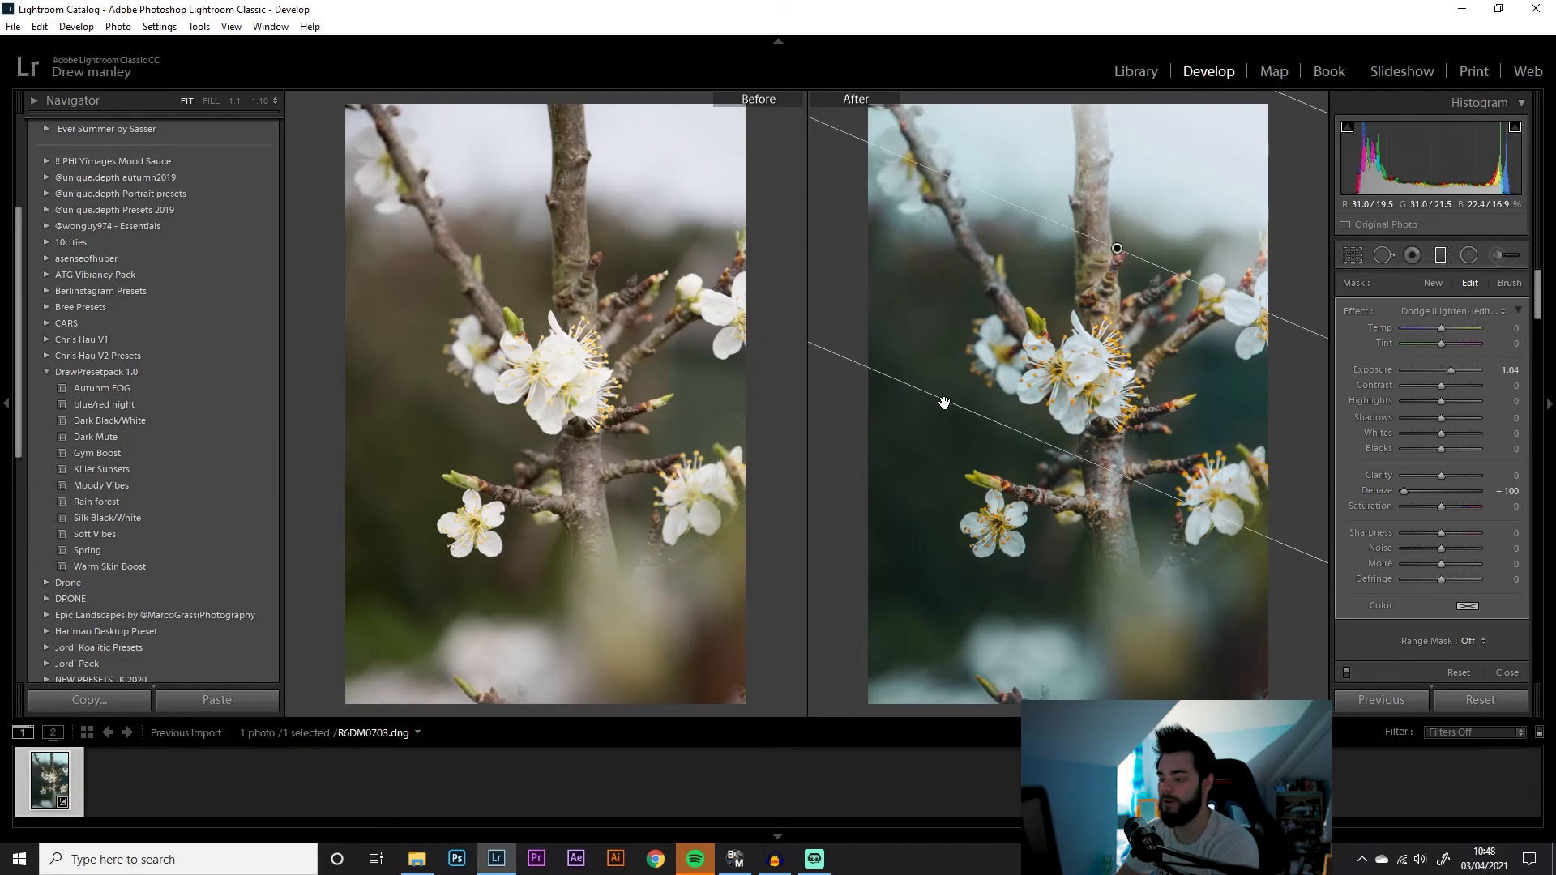
pyautogui.moveTo(1119, 250); pyautogui.dragTo(1226, 120)
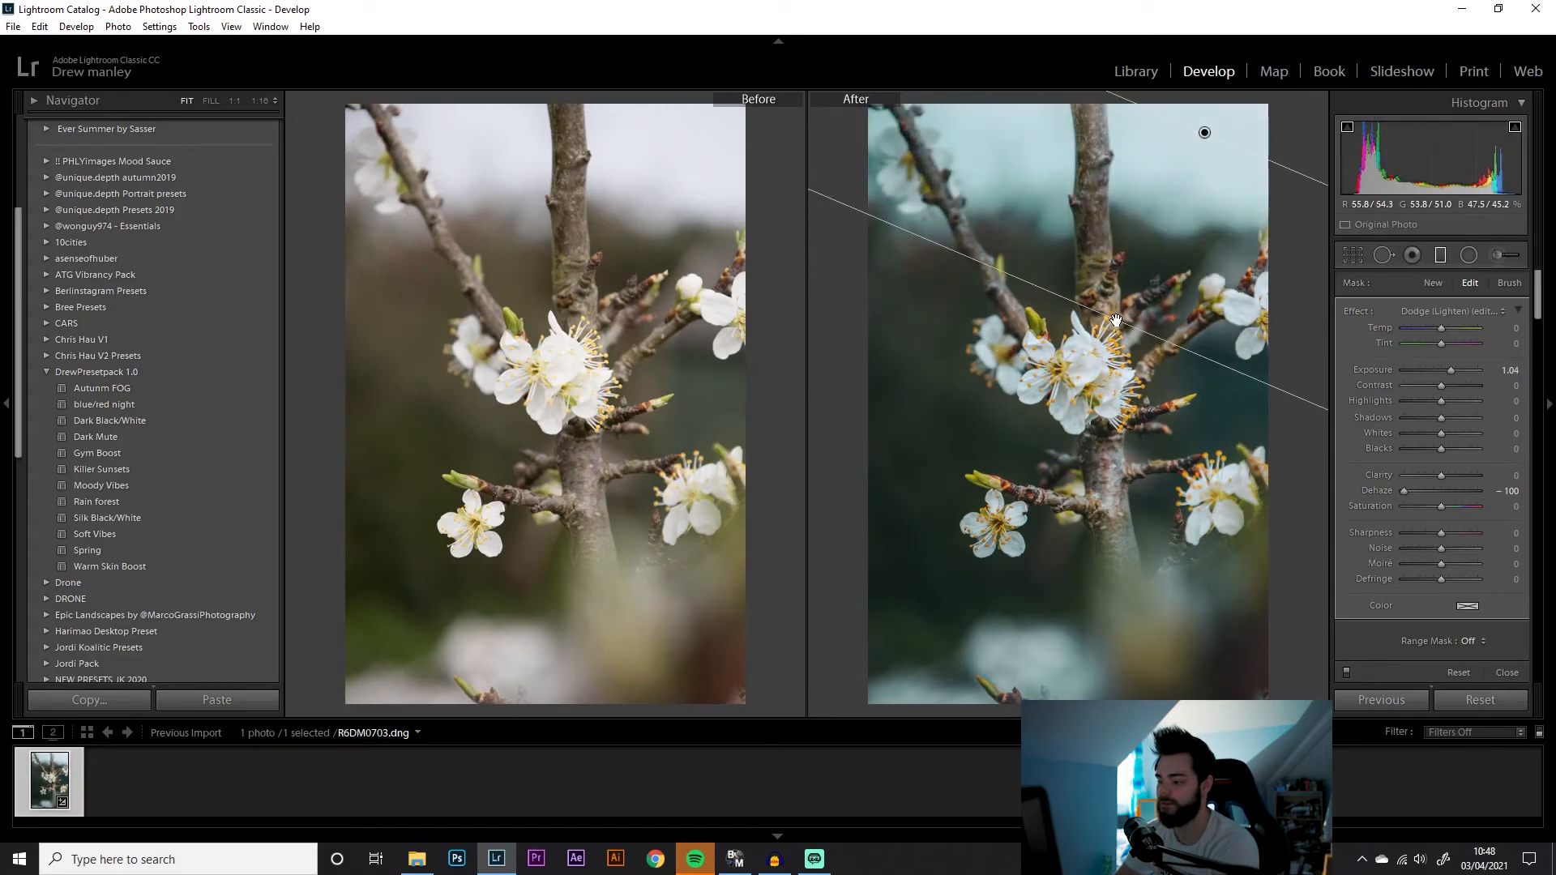
pyautogui.moveTo(1008, 492)
pyautogui.mouseDown()
pyautogui.moveTo(1008, 511)
pyautogui.moveTo(1020, 484)
pyautogui.mouseUp()
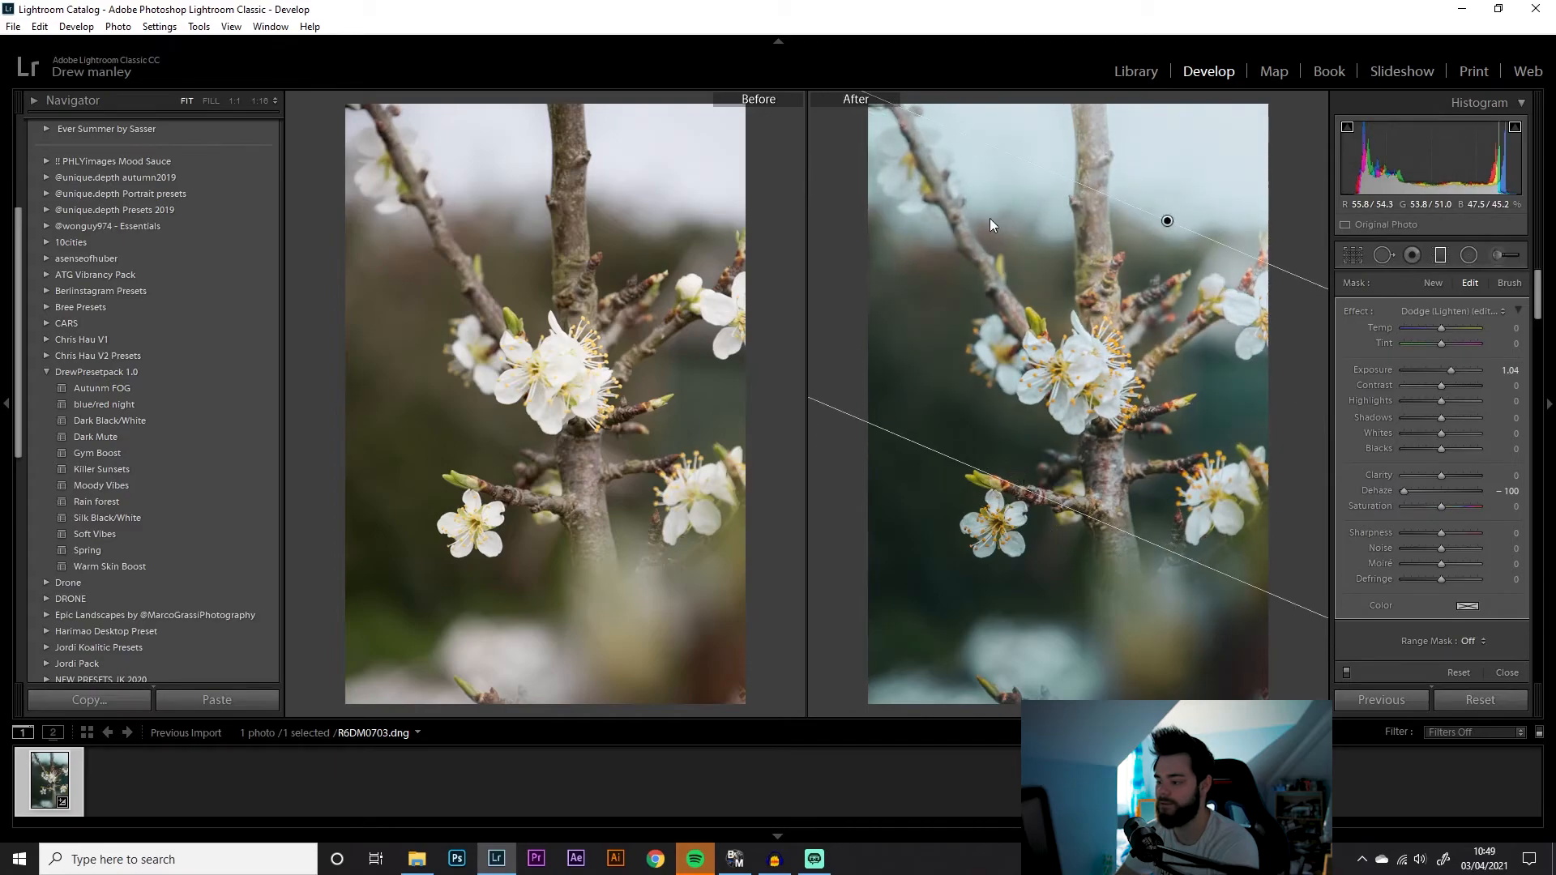
pyautogui.moveTo(1167, 220); pyautogui.dragTo(1170, 184)
pyautogui.moveTo(1440, 327); pyautogui.dragTo(1448, 333)
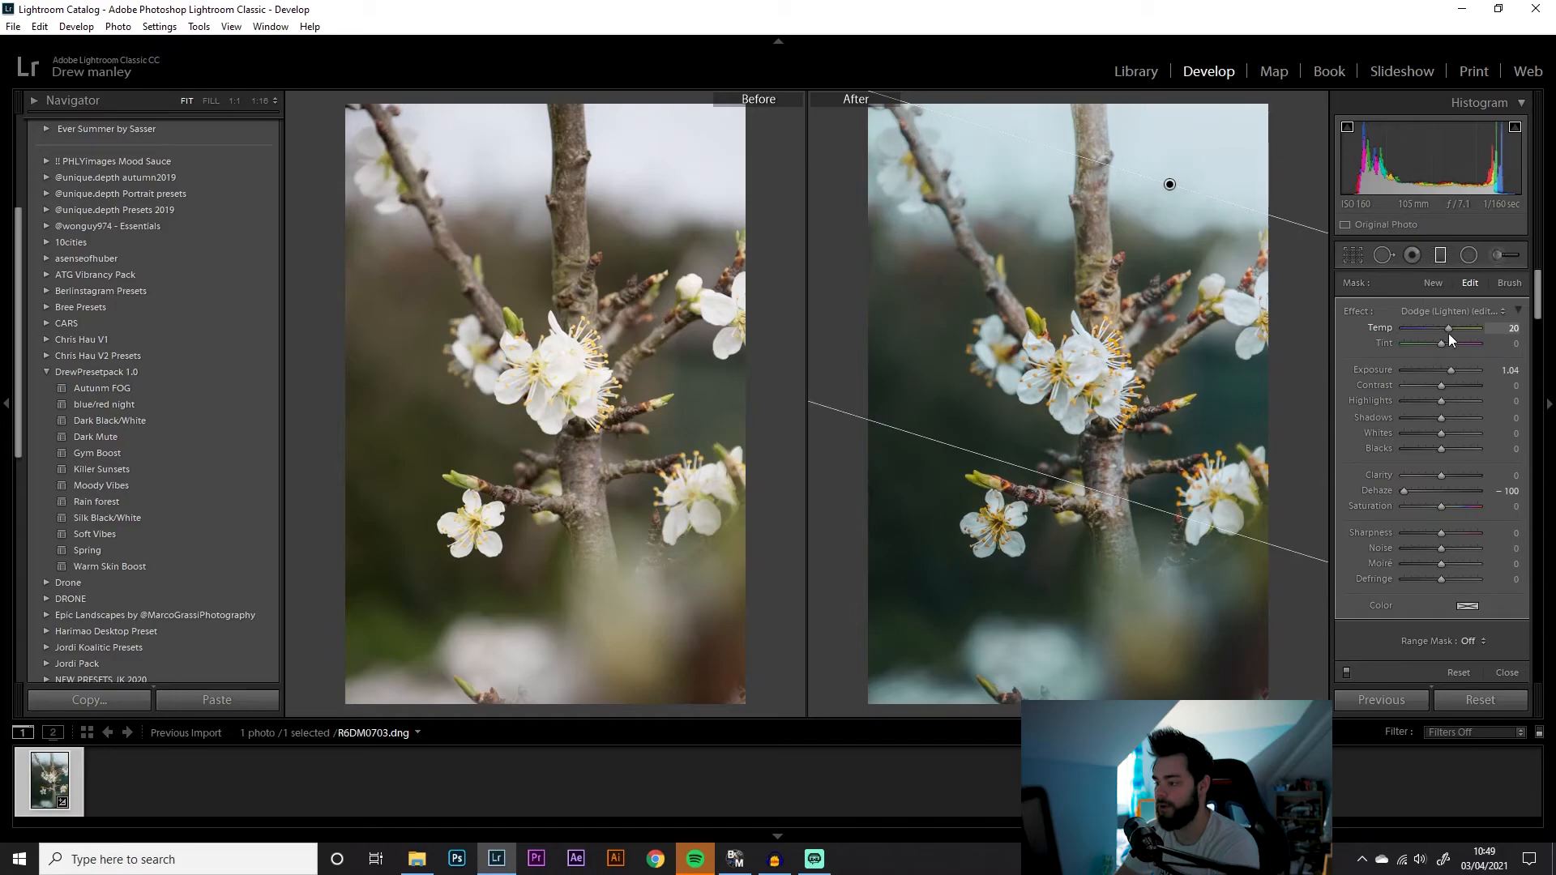
# Apply a pale warm yellow colour tint to the top graduated filter
pyautogui.click(1467, 607)
pyautogui.click(1170, 655)
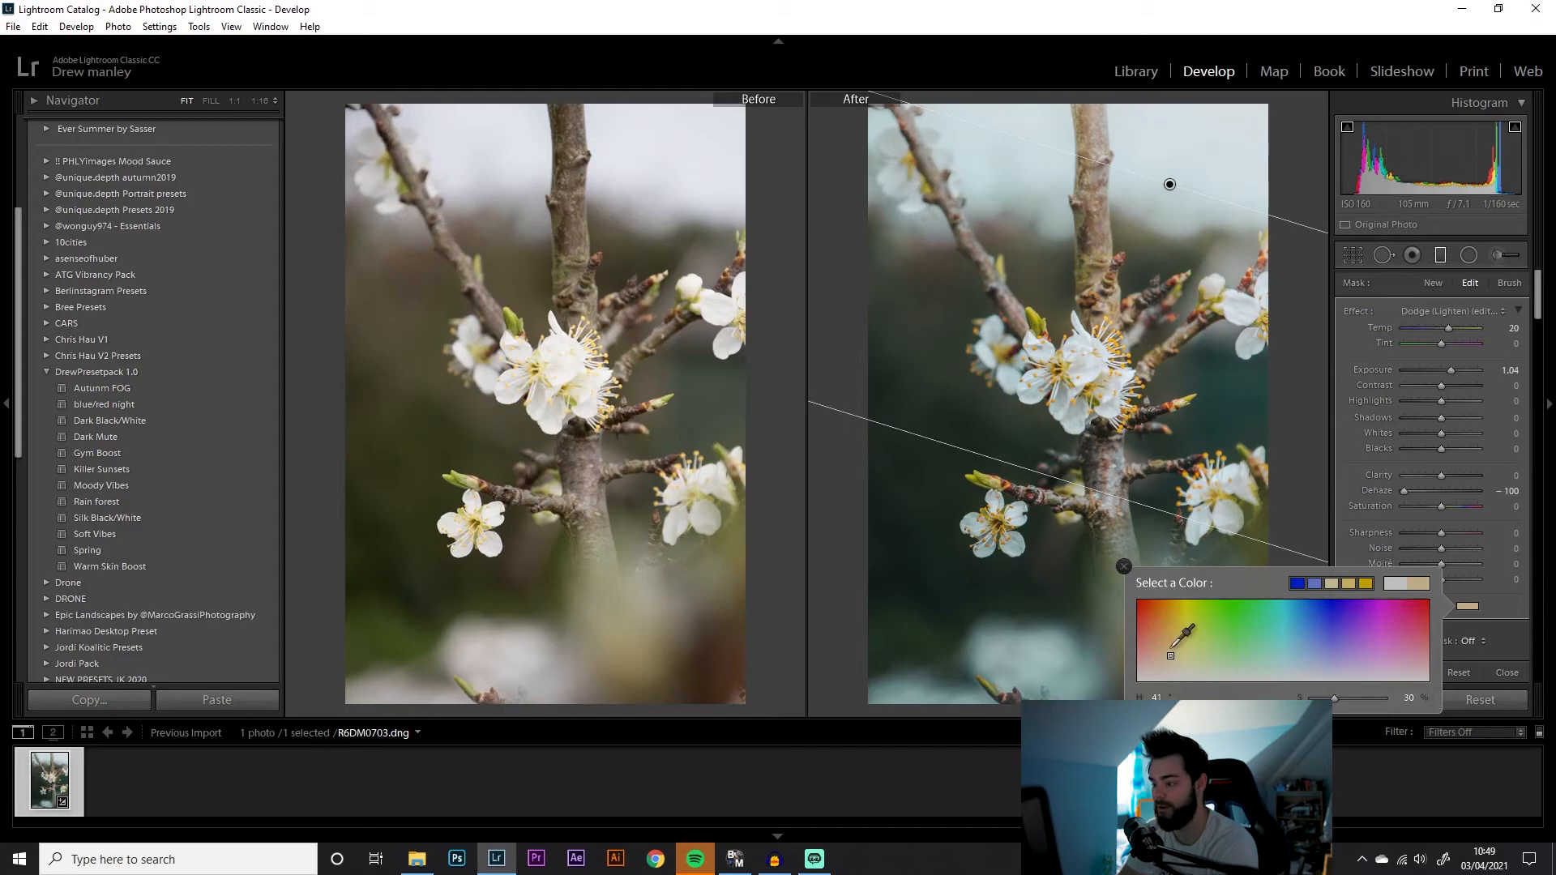
pyautogui.click(1123, 566)
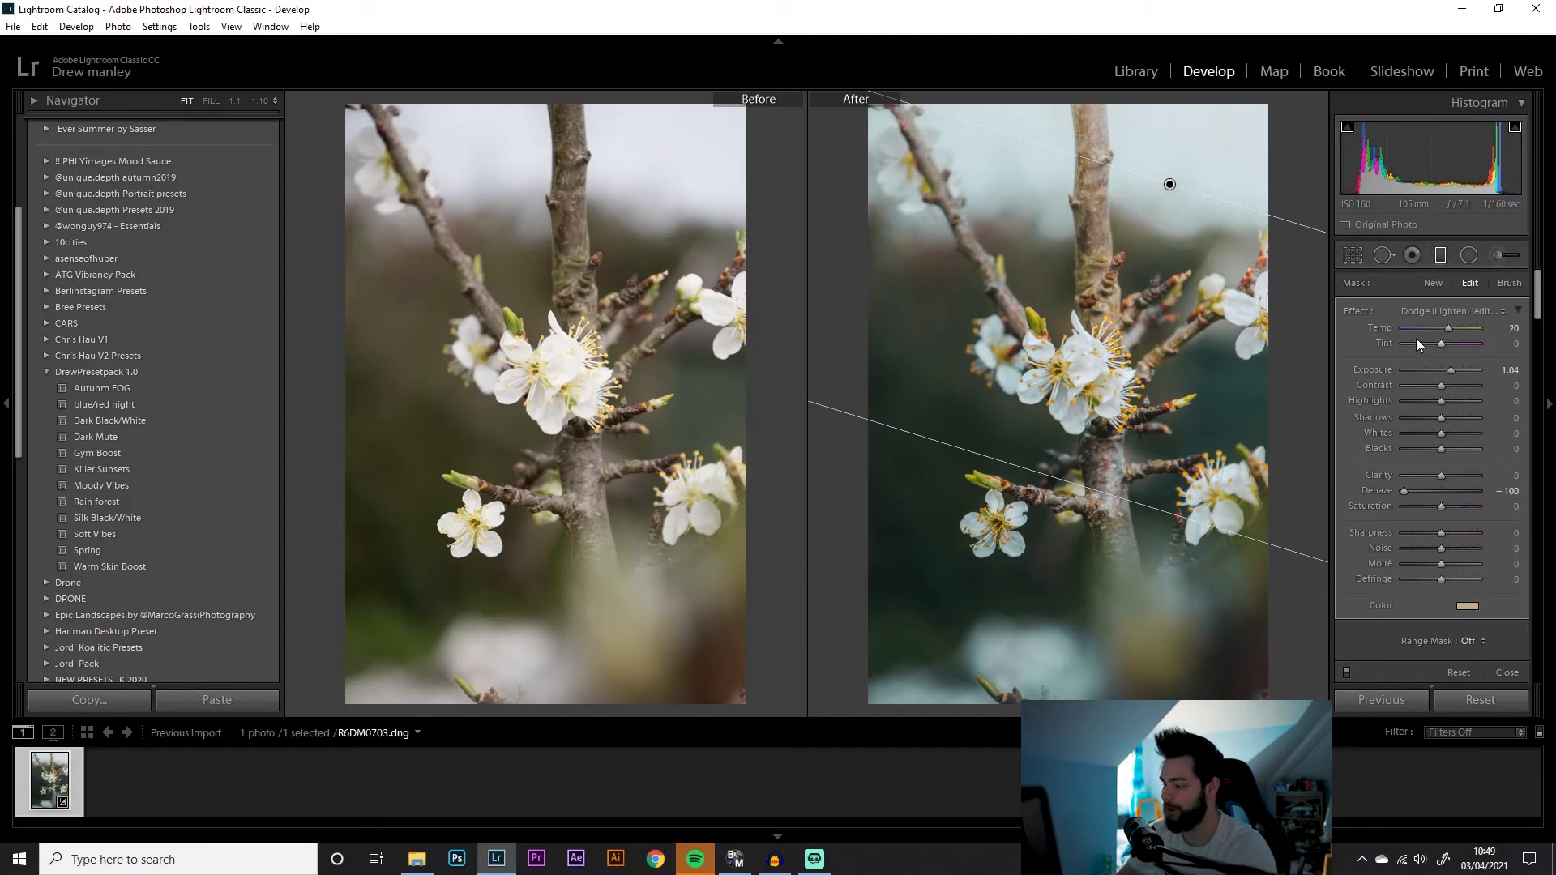
# Add a second graduated filter angled up from the bottom edge with temperature -13 and exposure -0.44
pyautogui.click(1433, 282)
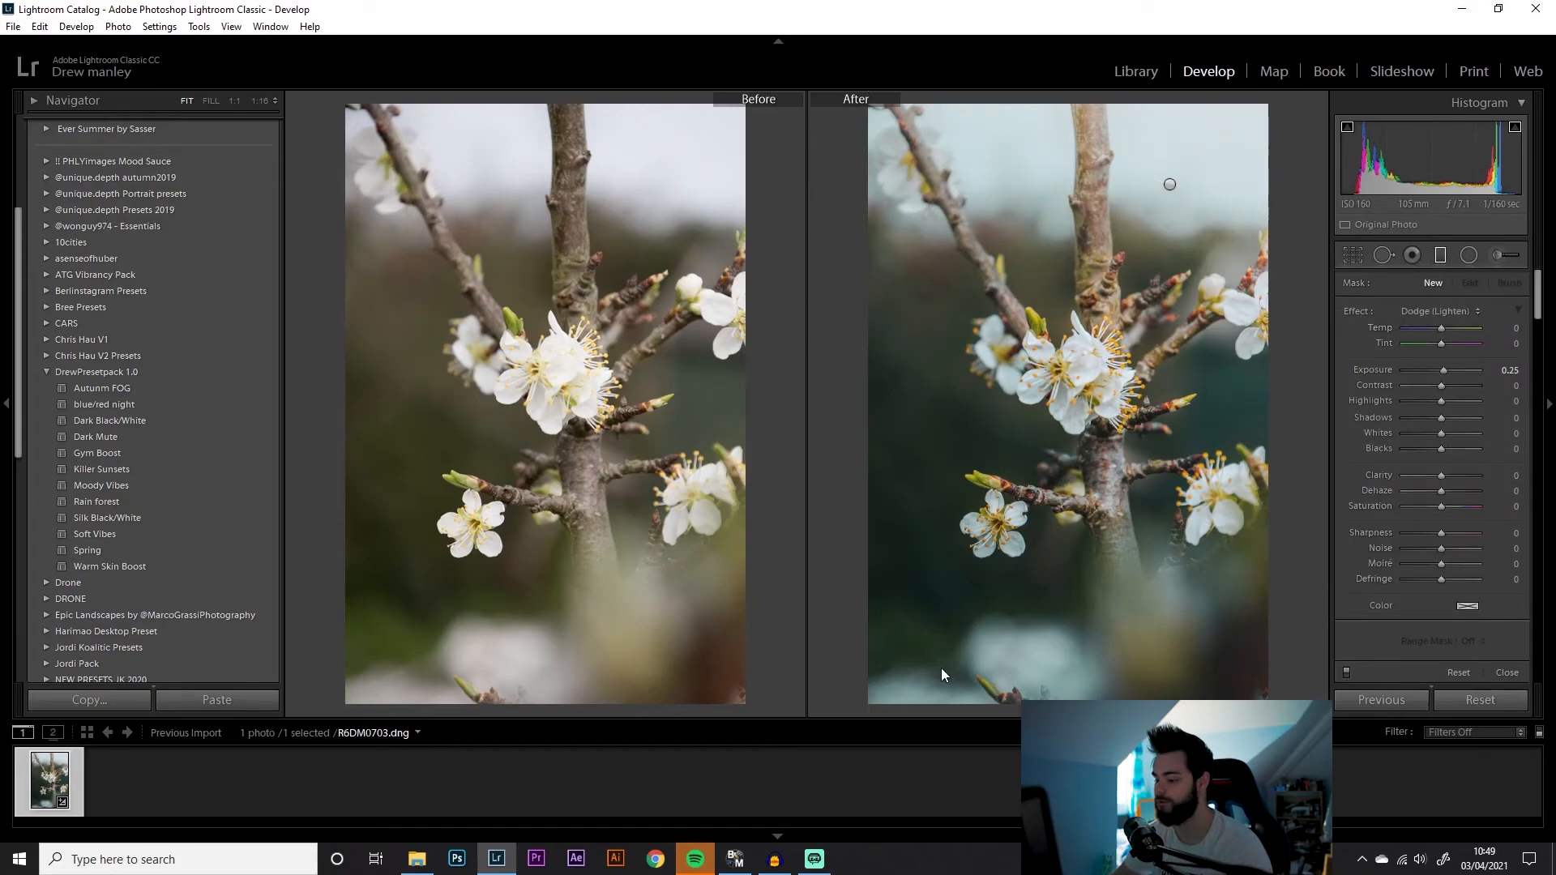
pyautogui.moveTo(908, 698); pyautogui.dragTo(1031, 574)
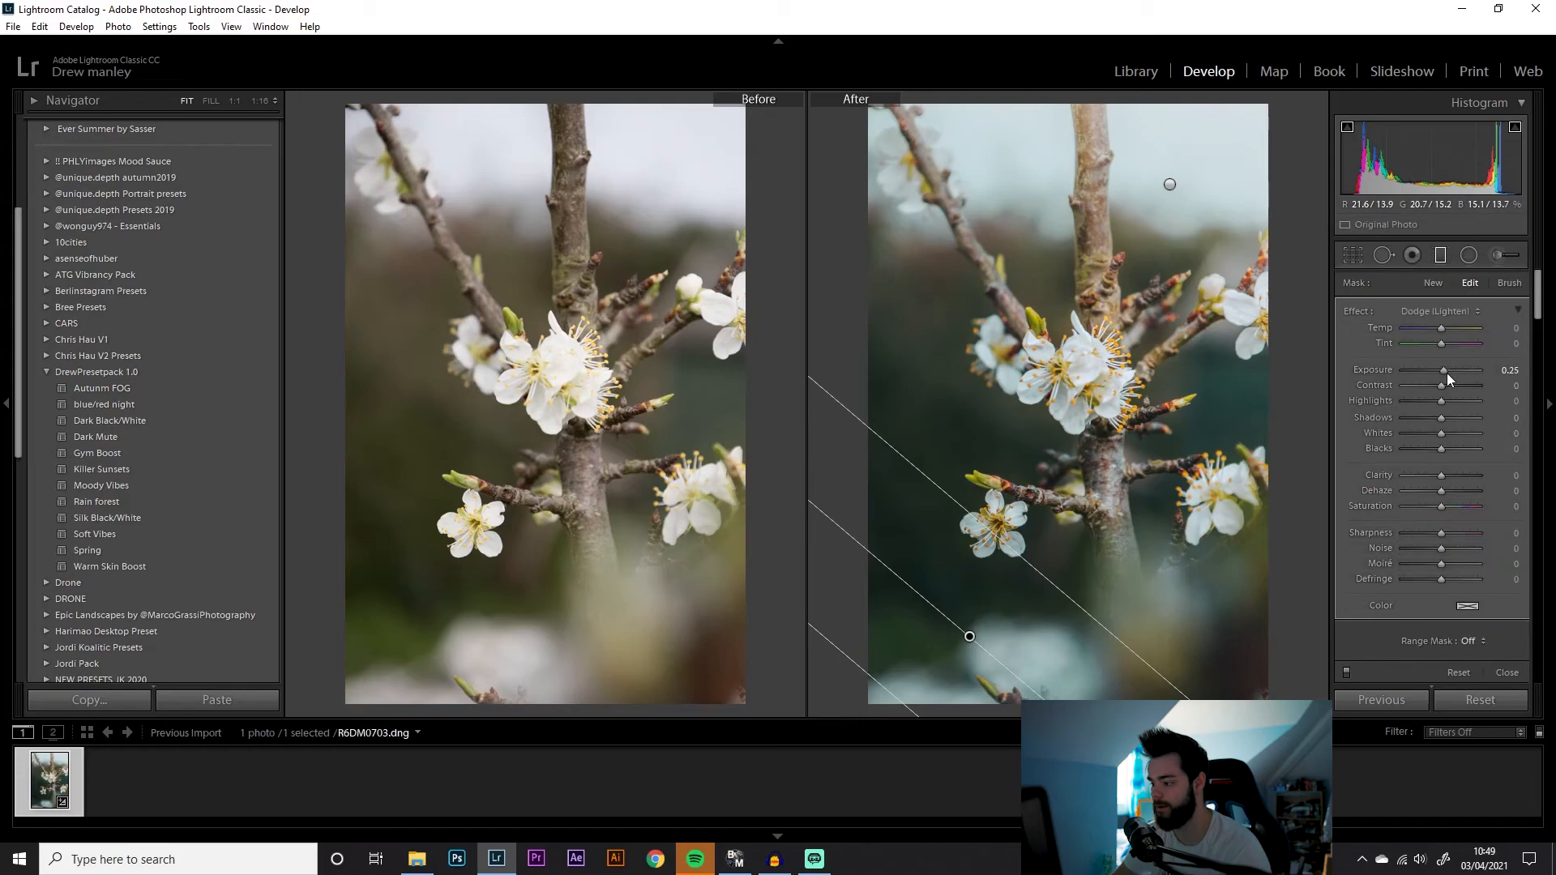
pyautogui.moveTo(1442, 371); pyautogui.dragTo(1436, 328)
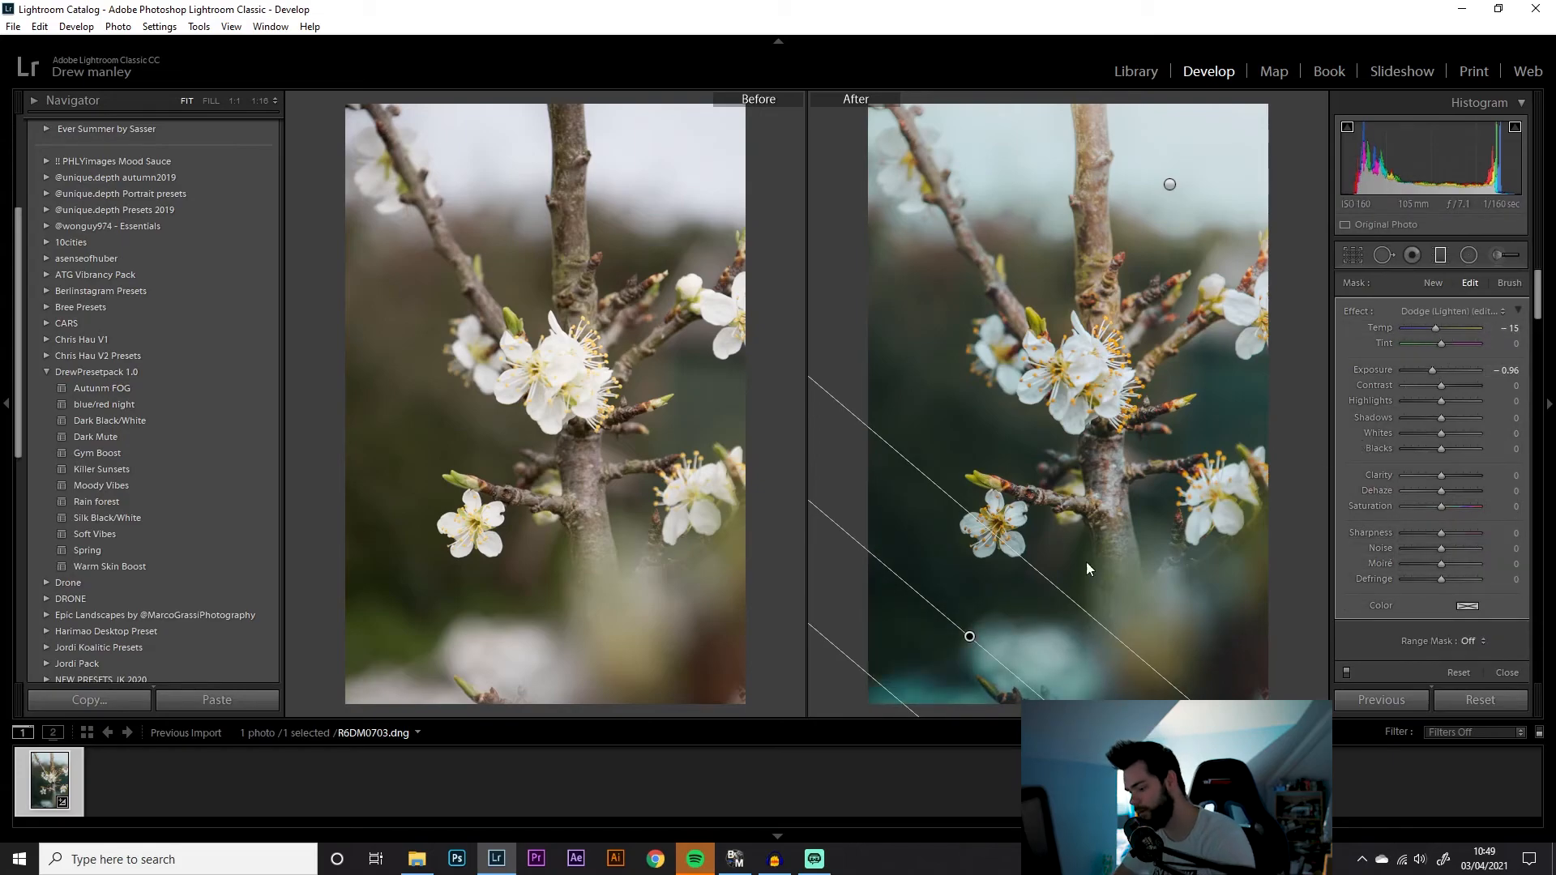
pyautogui.click(1203, 694)
pyautogui.moveTo(1195, 675); pyautogui.dragTo(1144, 558)
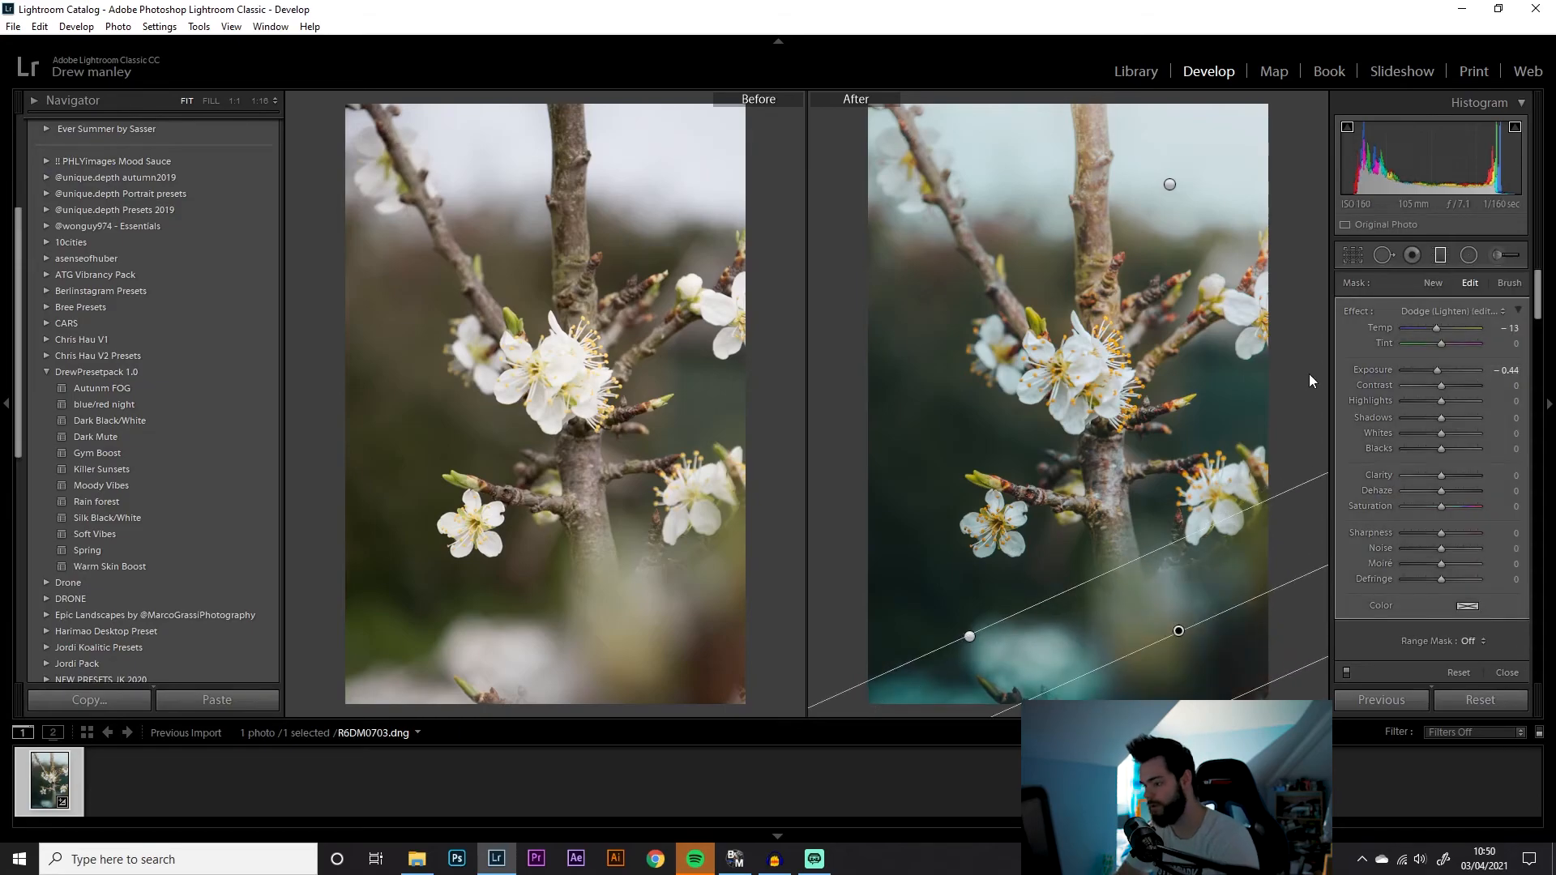
pyautogui.press('m')
# Review the edited photo on its own, then return to the before/after comparison
pyautogui.press('y')
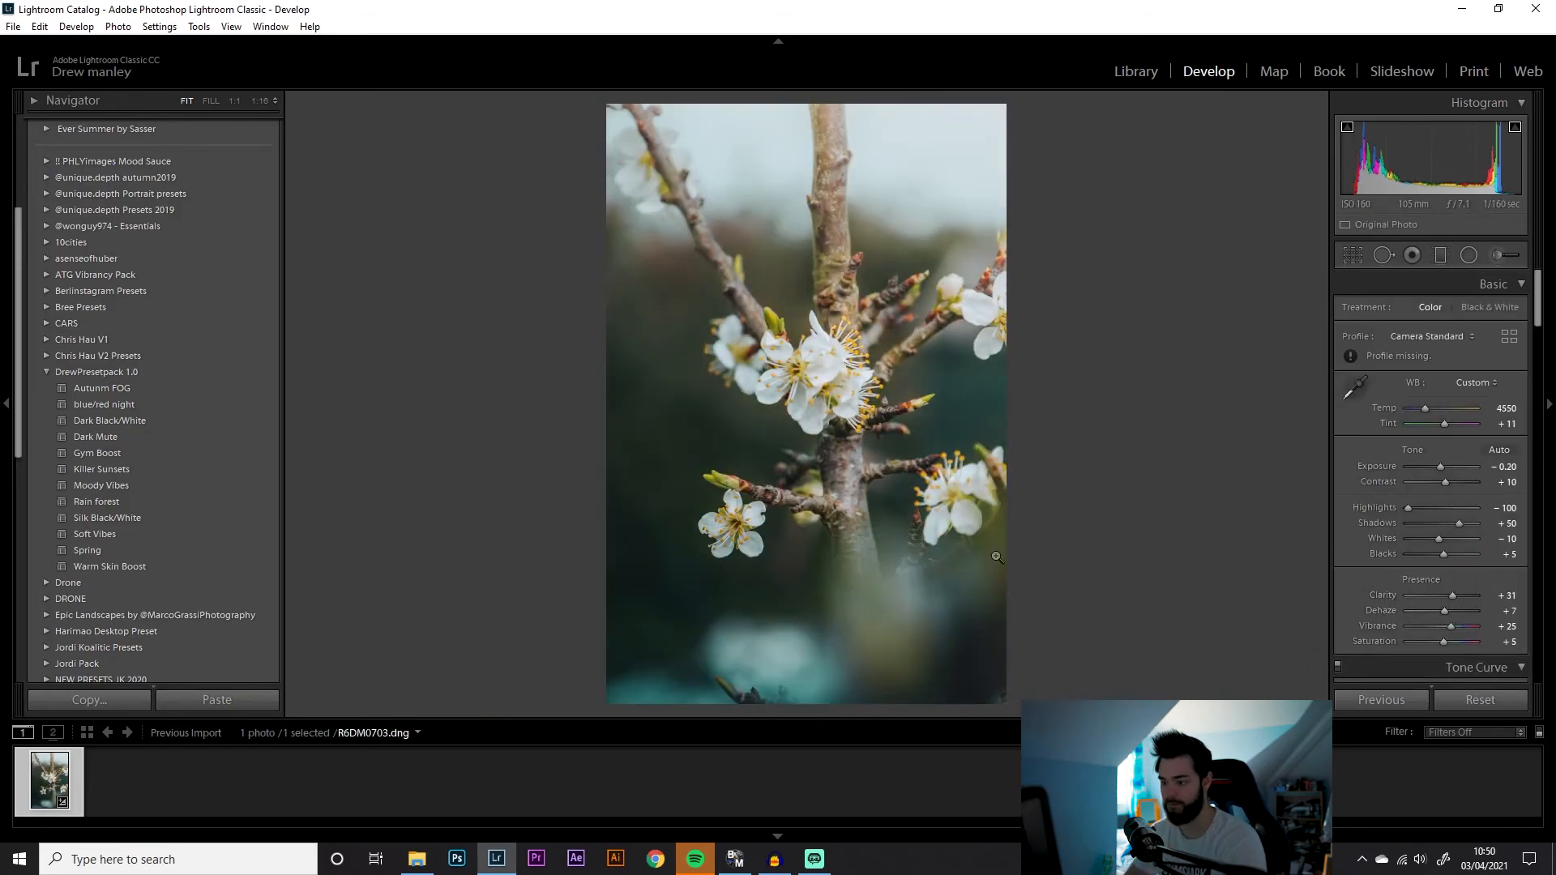
pyautogui.hotkey('ctrl', 'd')
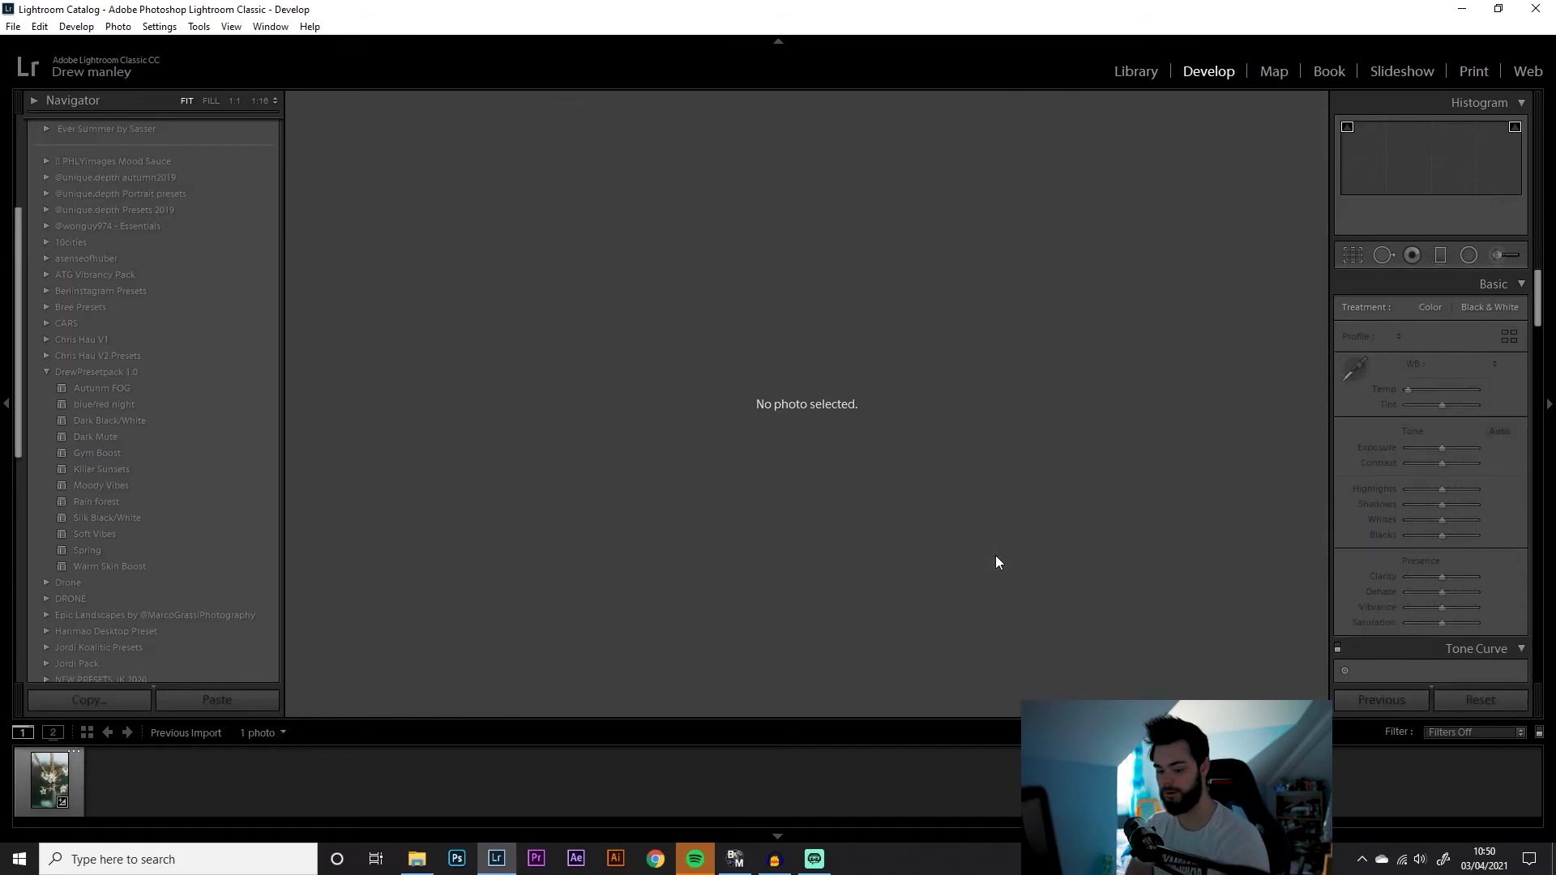
pyautogui.click(40, 775)
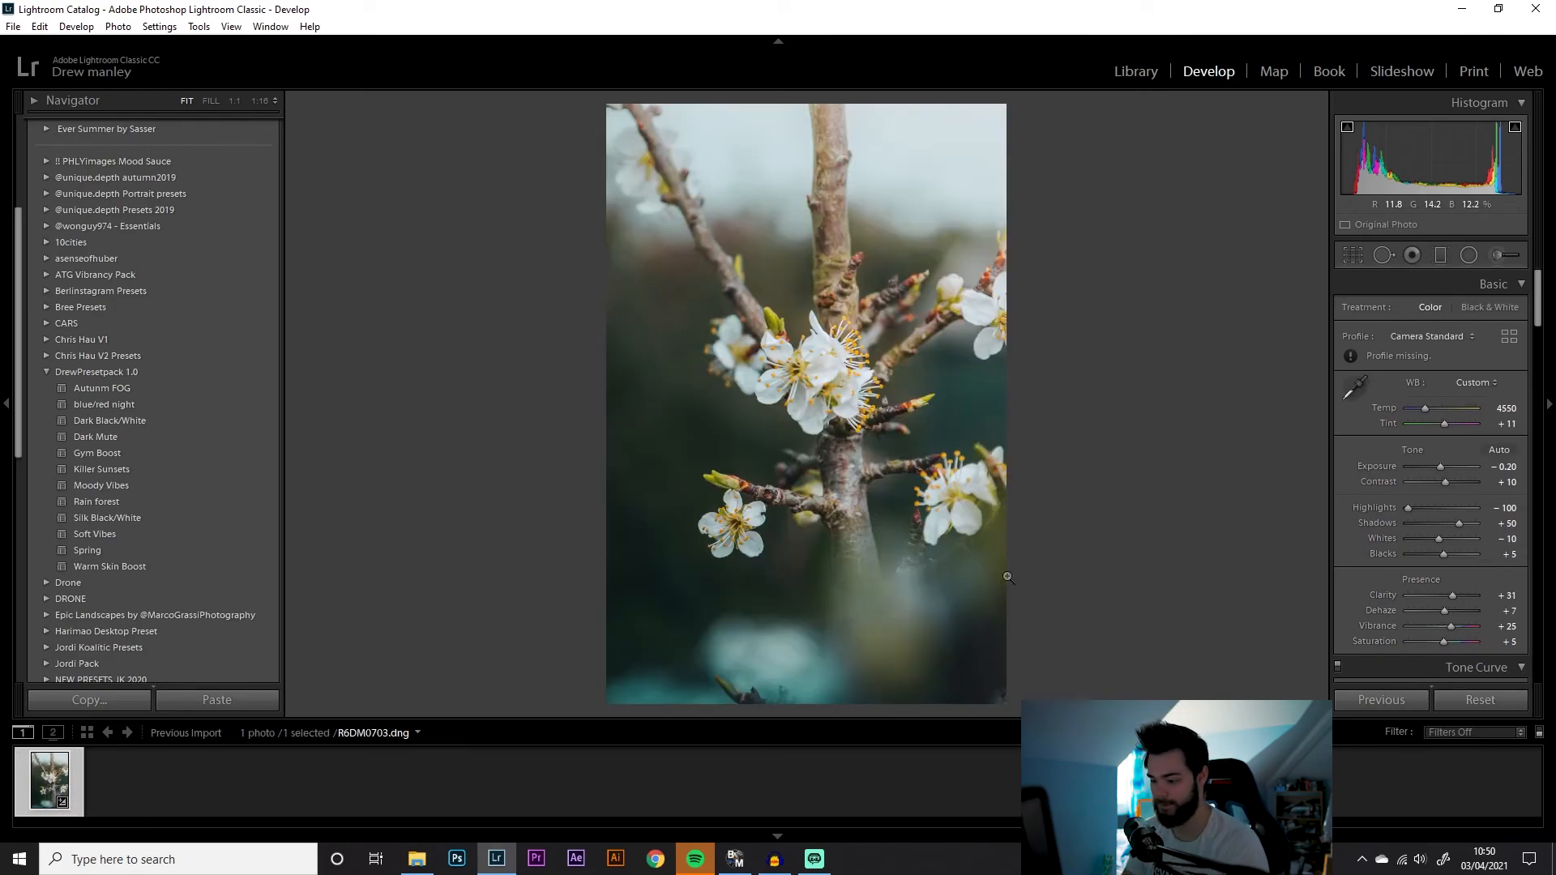
pyautogui.press('y')
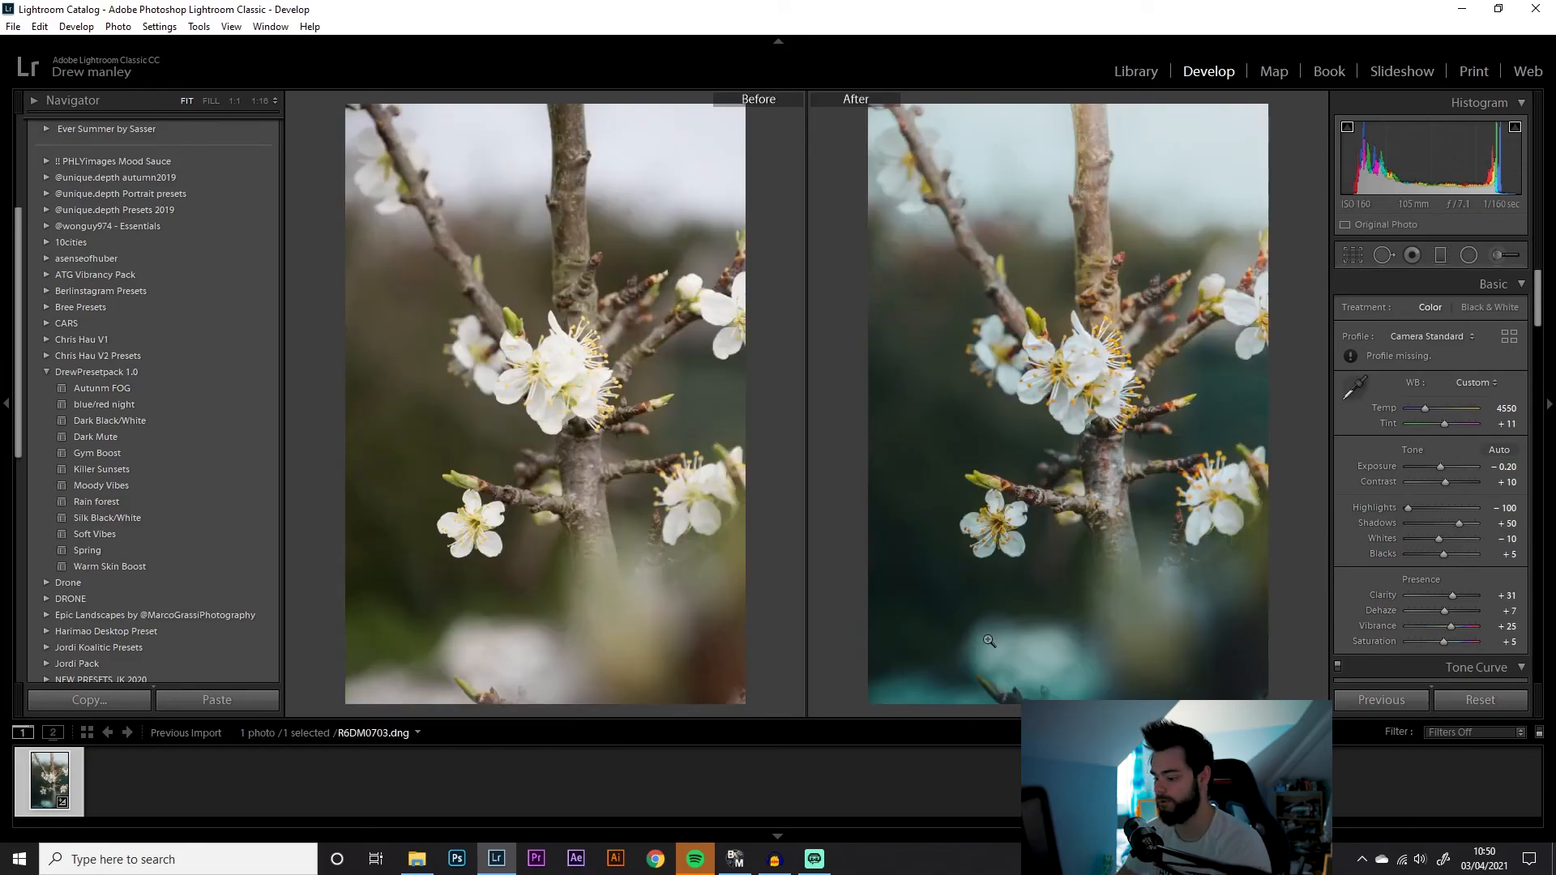
# Reselect the bottom graduated filter and set its temperature to -1
pyautogui.click(1441, 255)
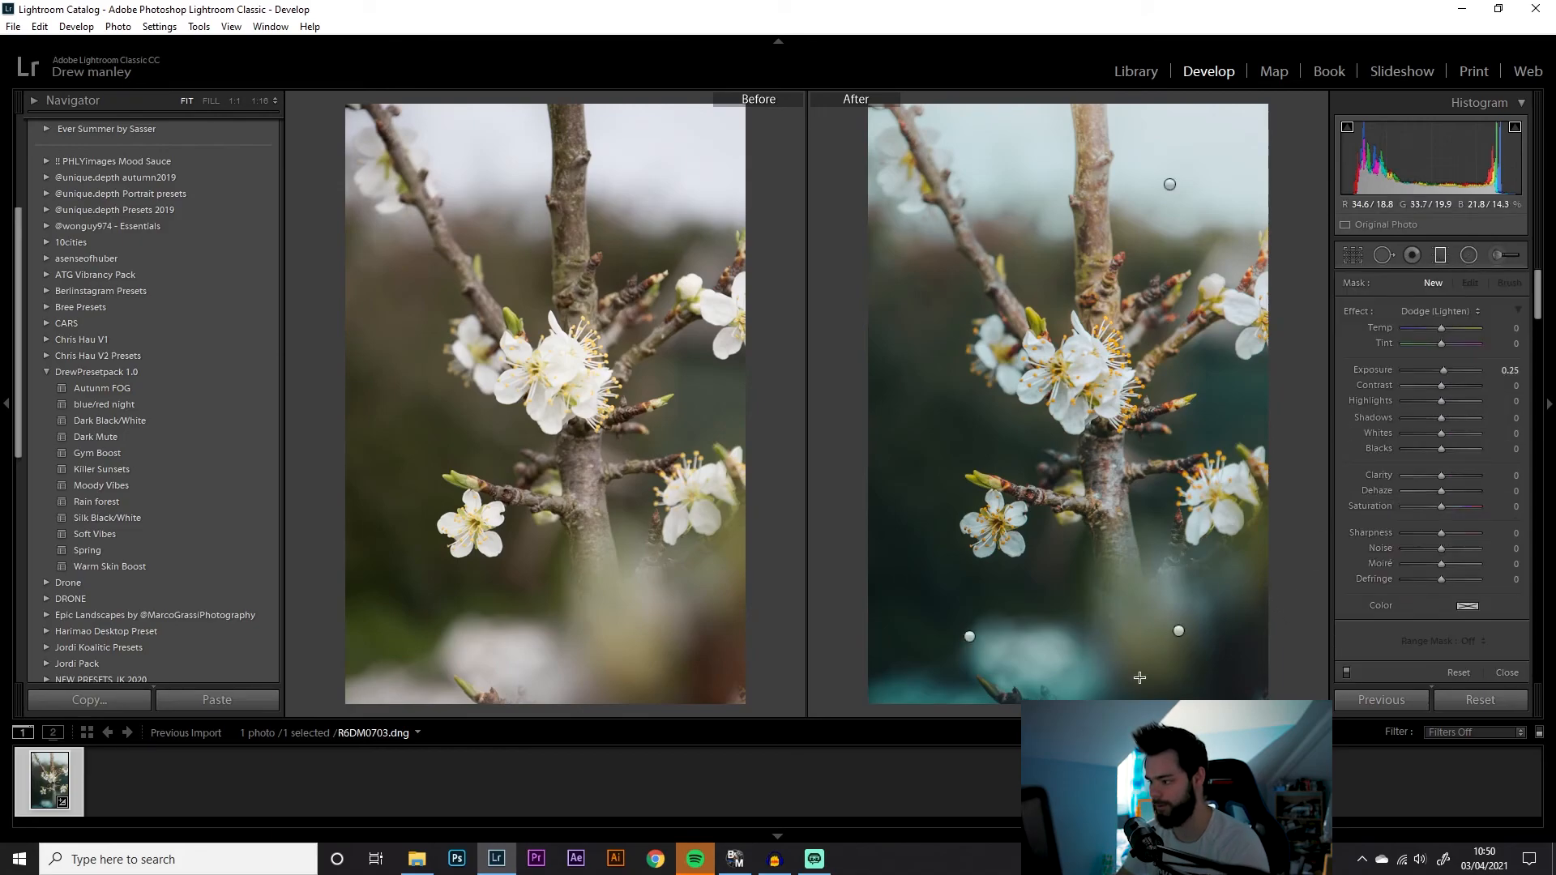
pyautogui.click(1178, 630)
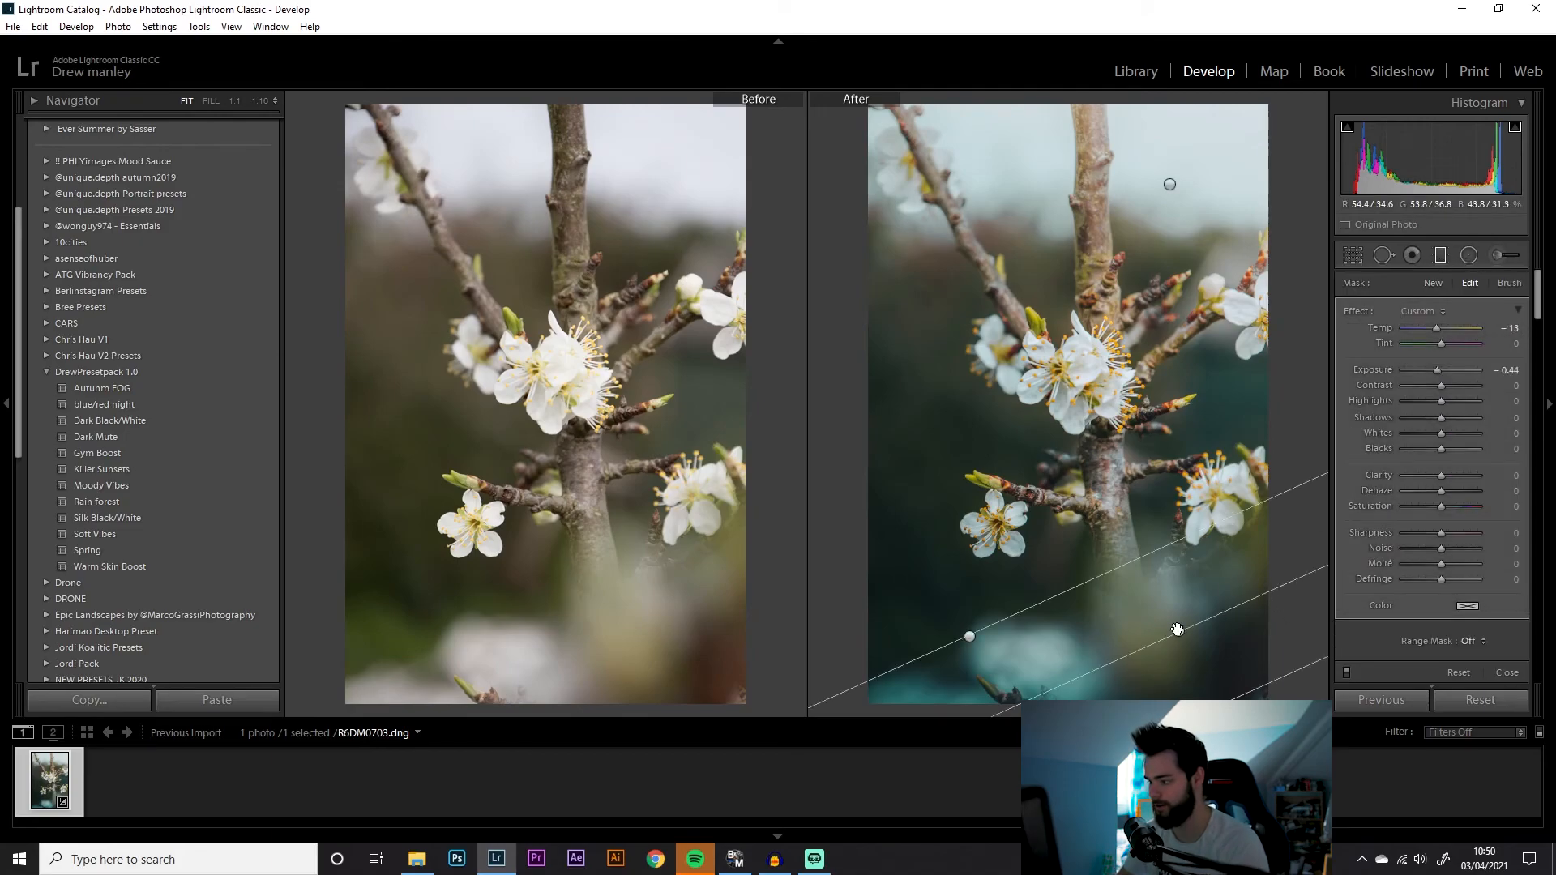
pyautogui.click(1434, 327)
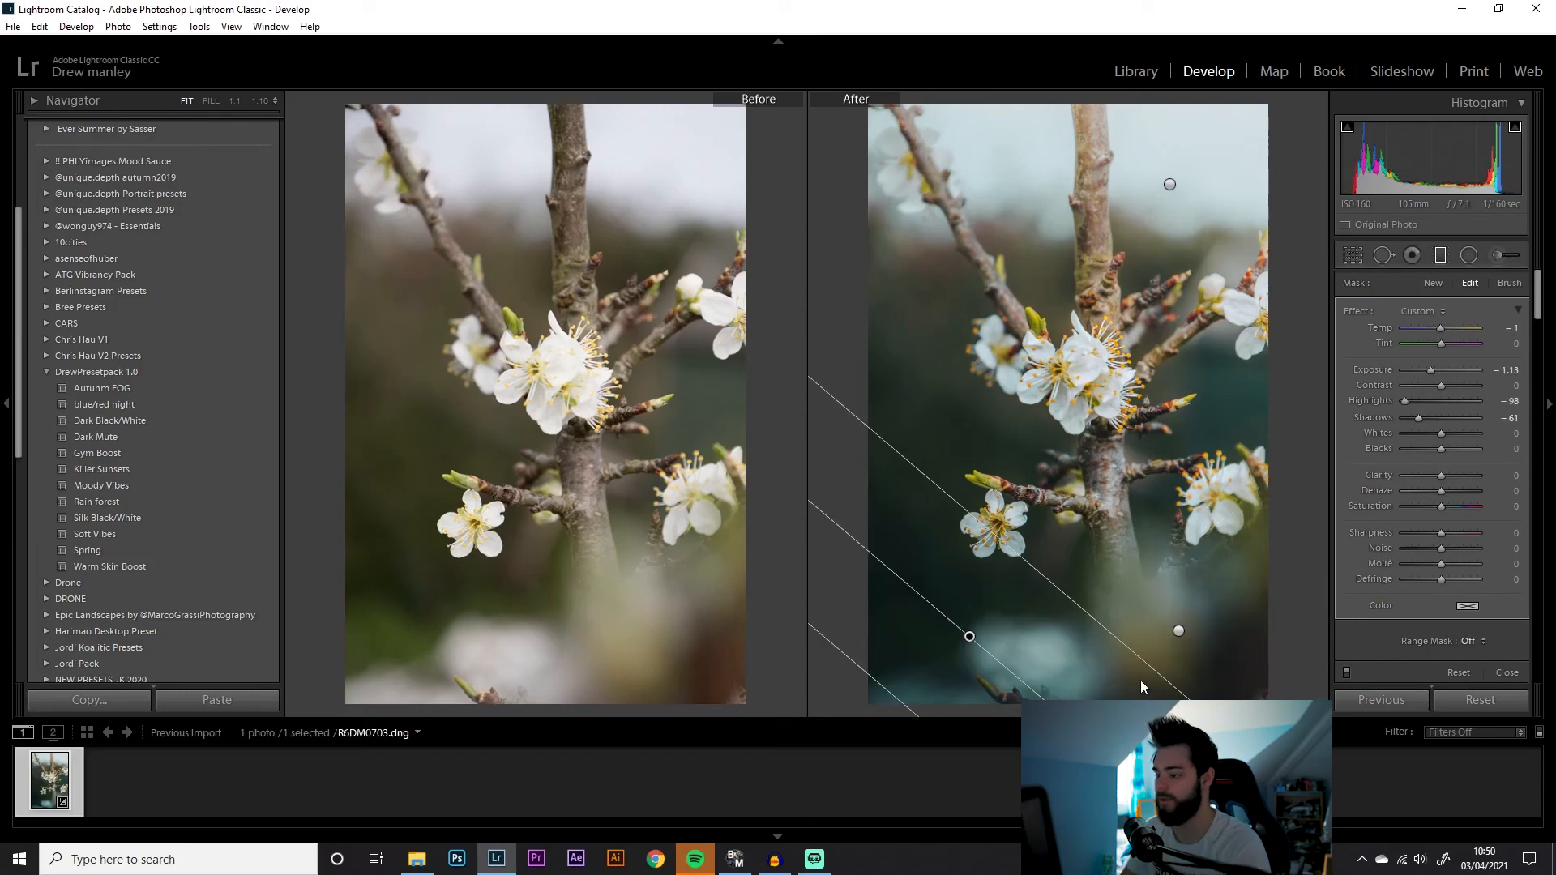
pyautogui.press('Return')
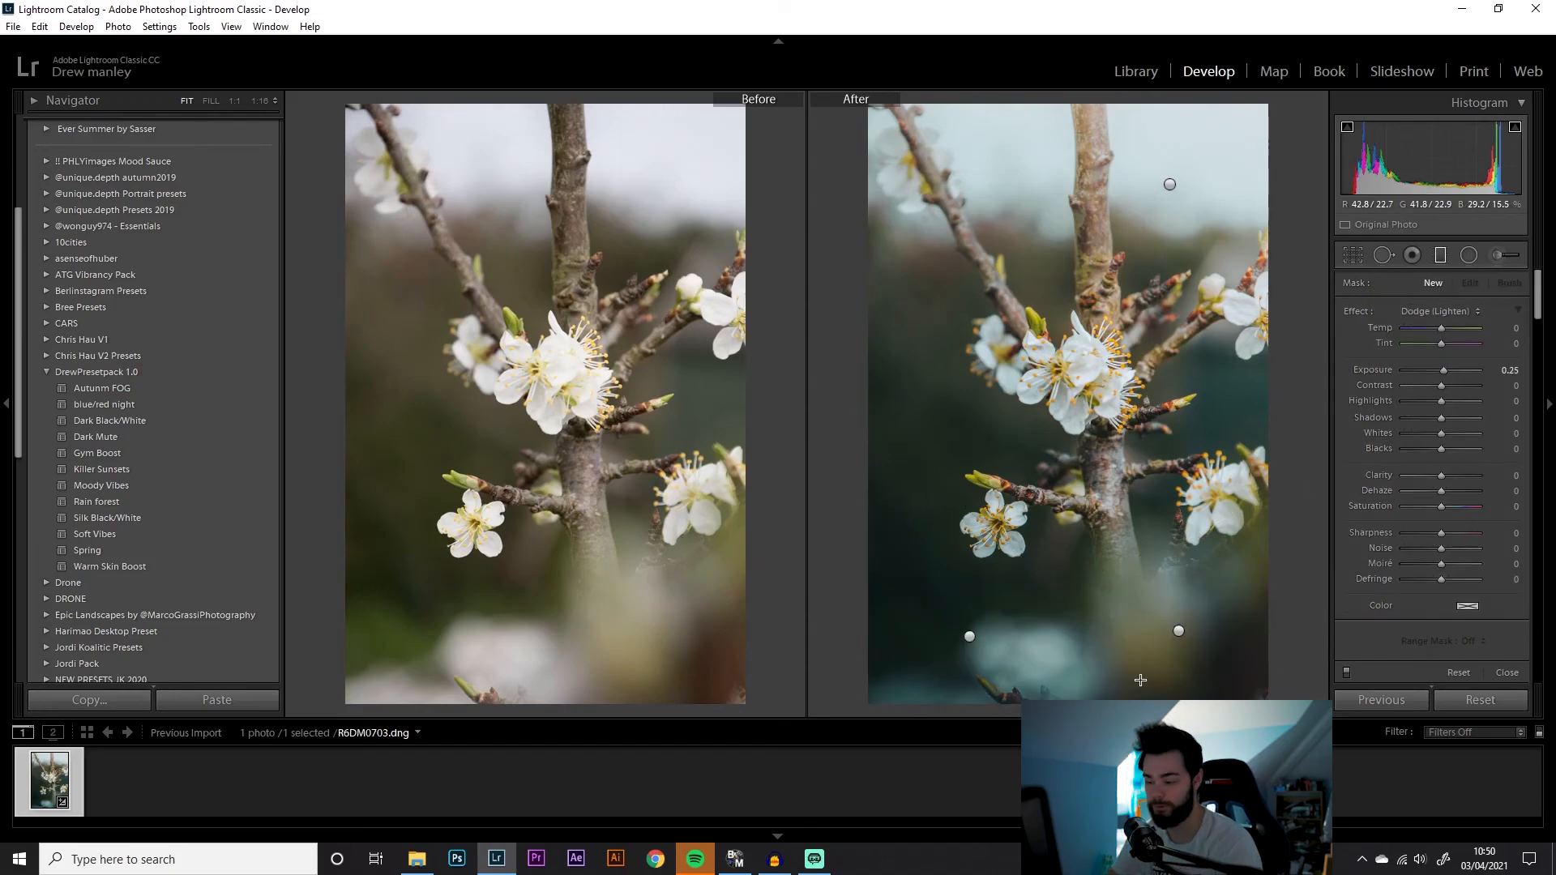